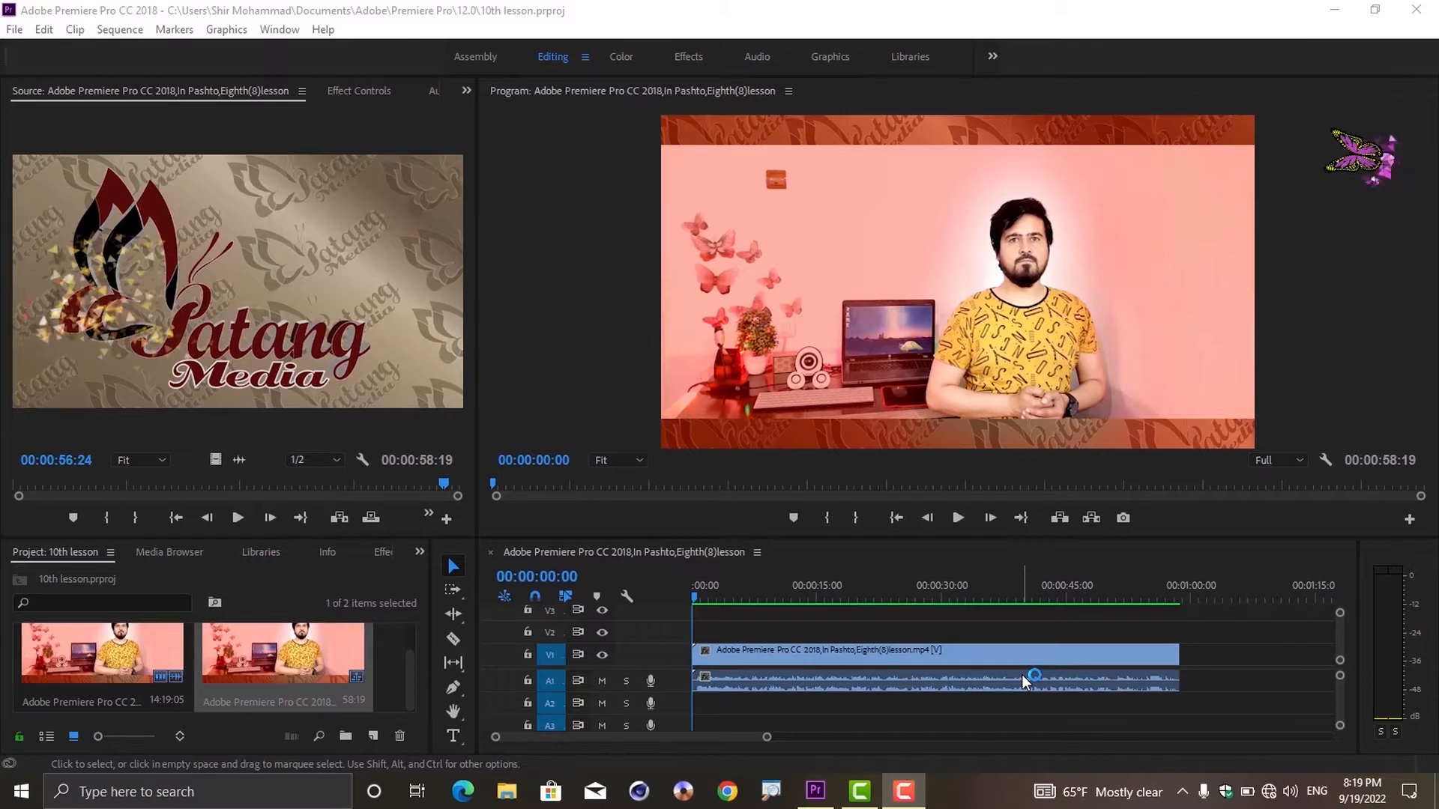
Step: Start a new color matte at 1920 × 1080, 25.00 fps, with square pixels
click(15, 31)
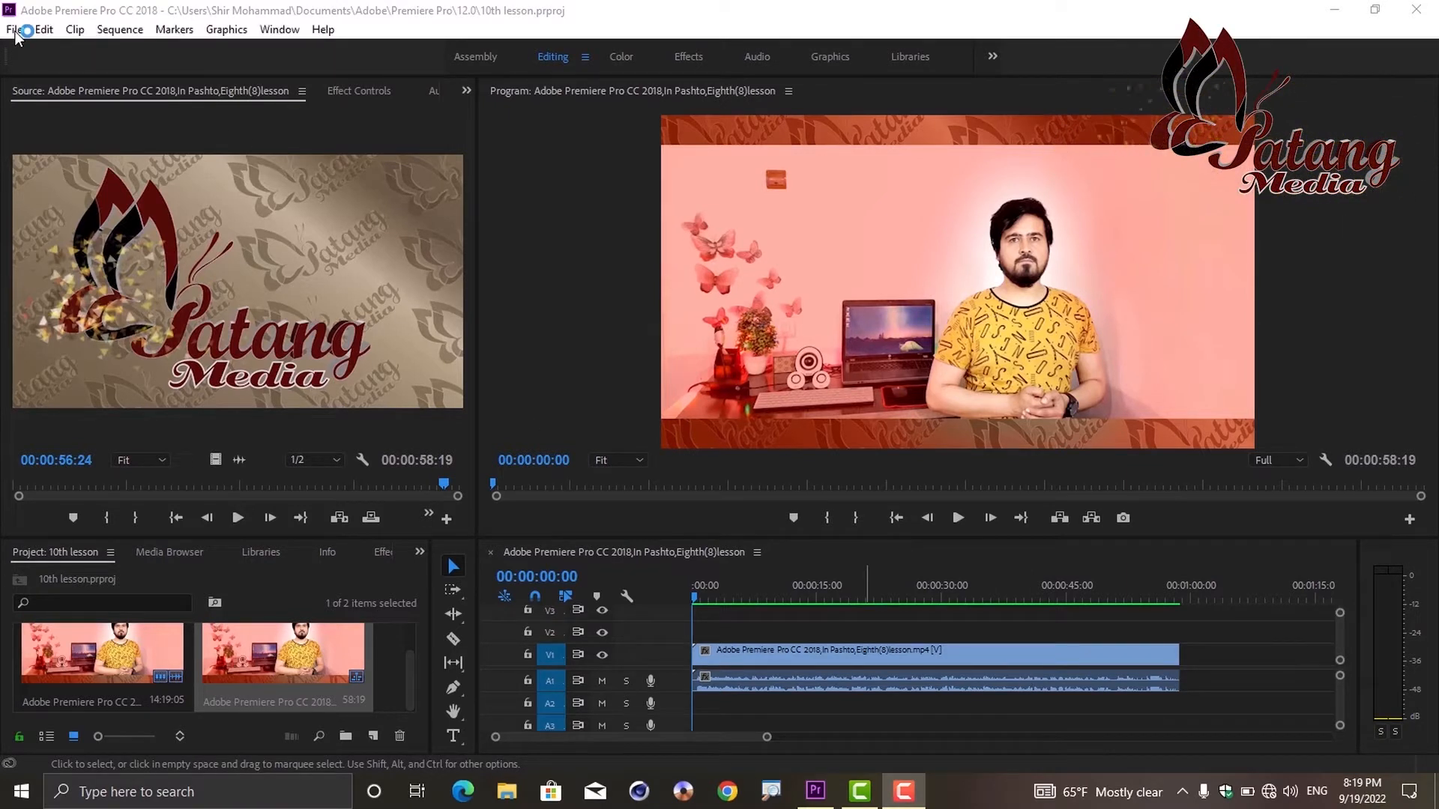
mouse_move(45, 50)
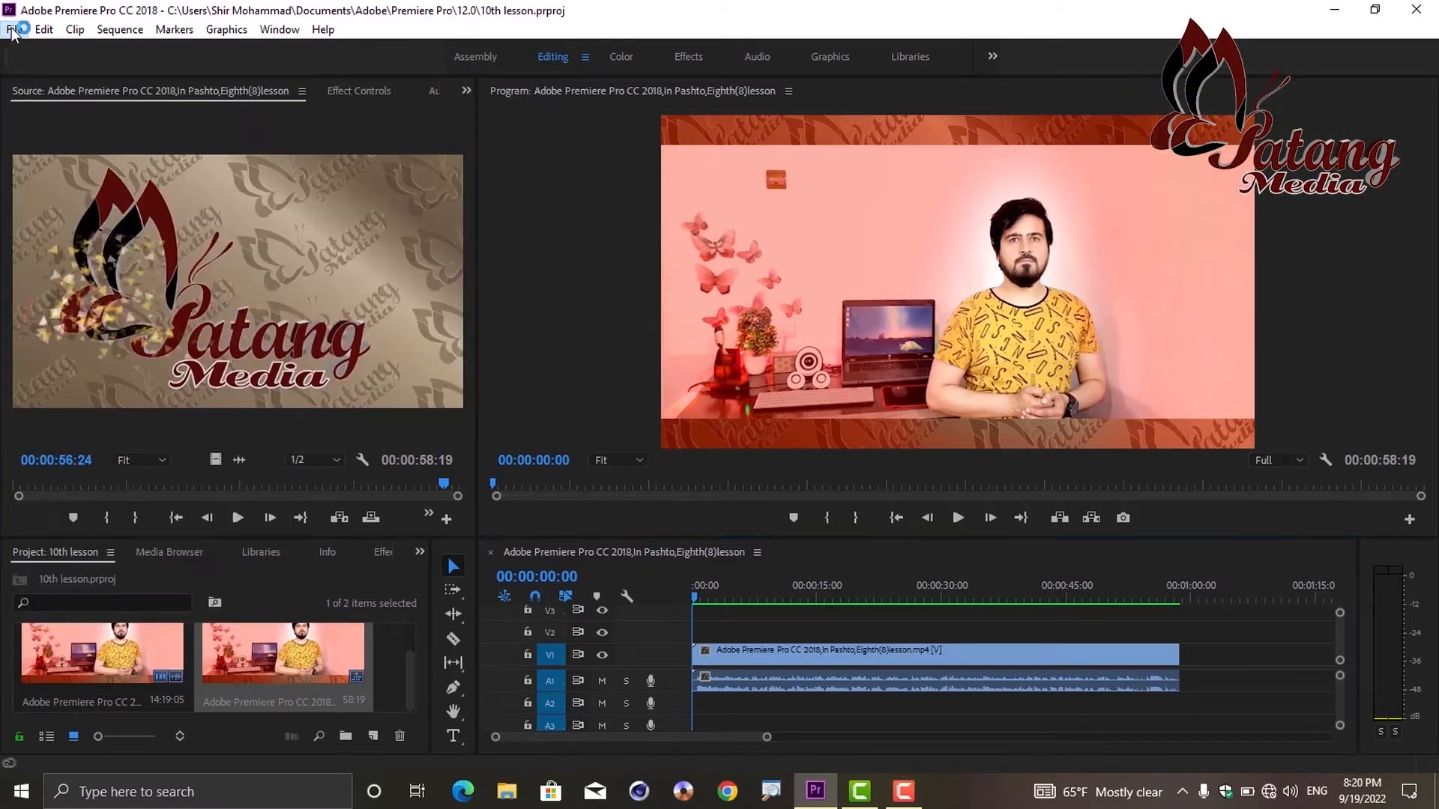
click(14, 29)
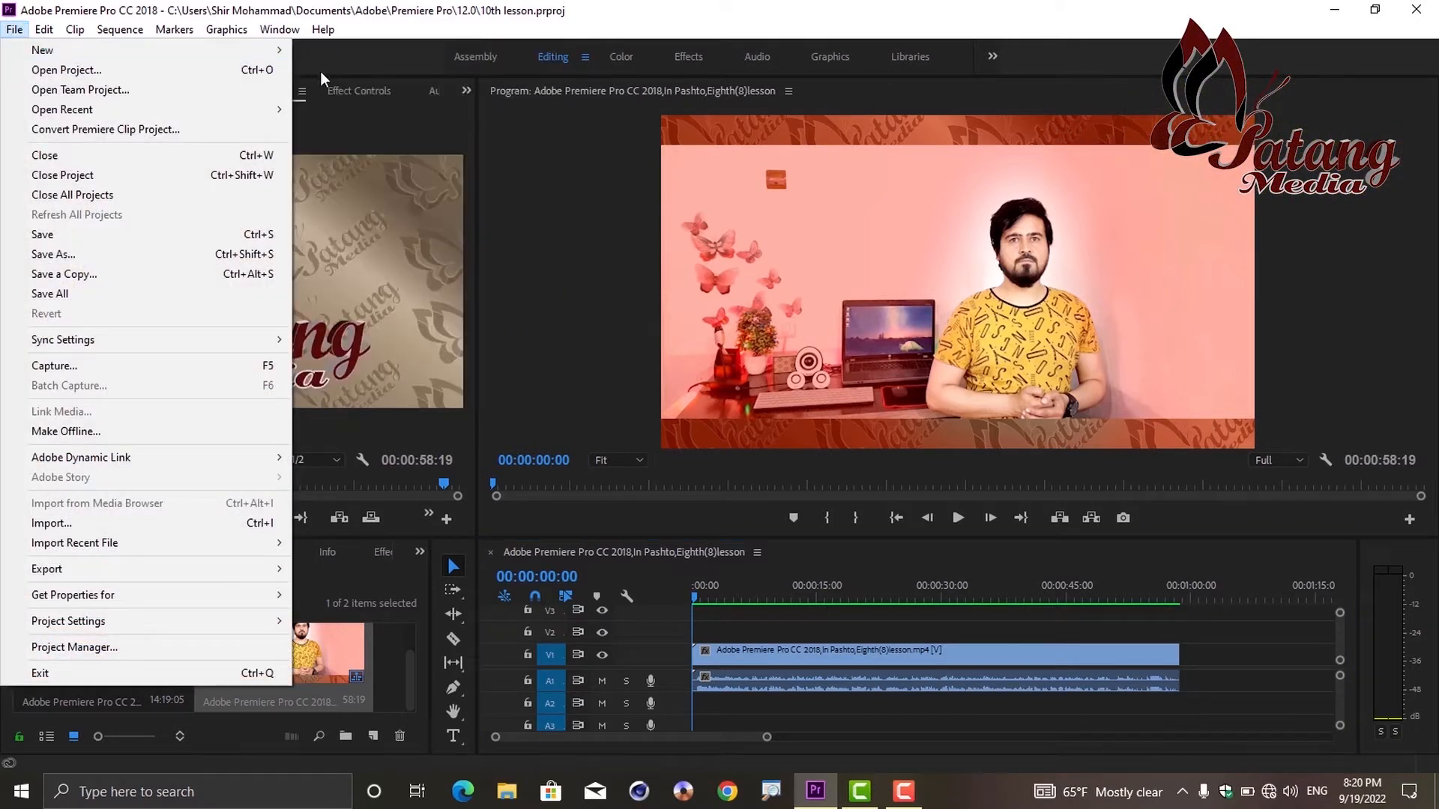
mouse_move(288, 49)
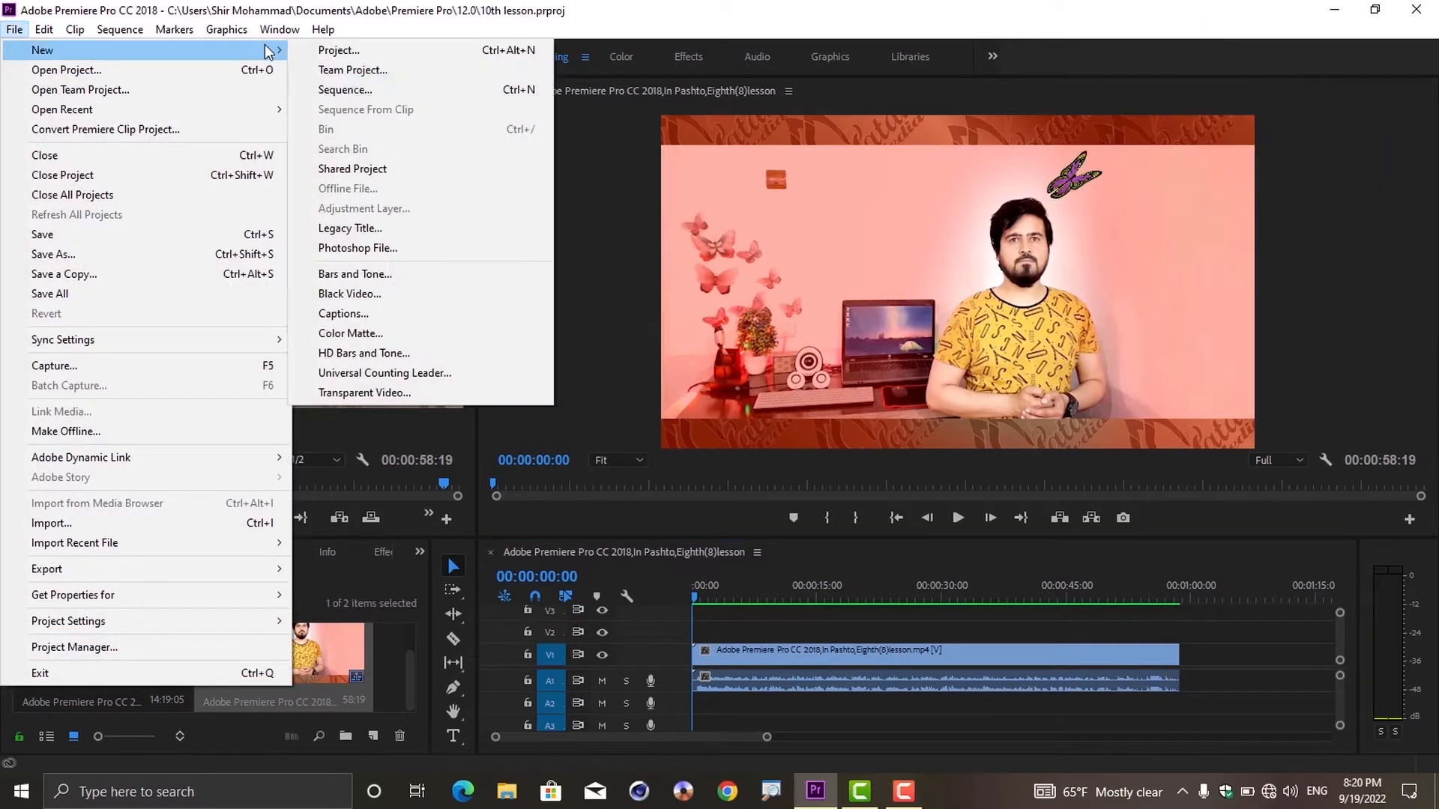
click(461, 337)
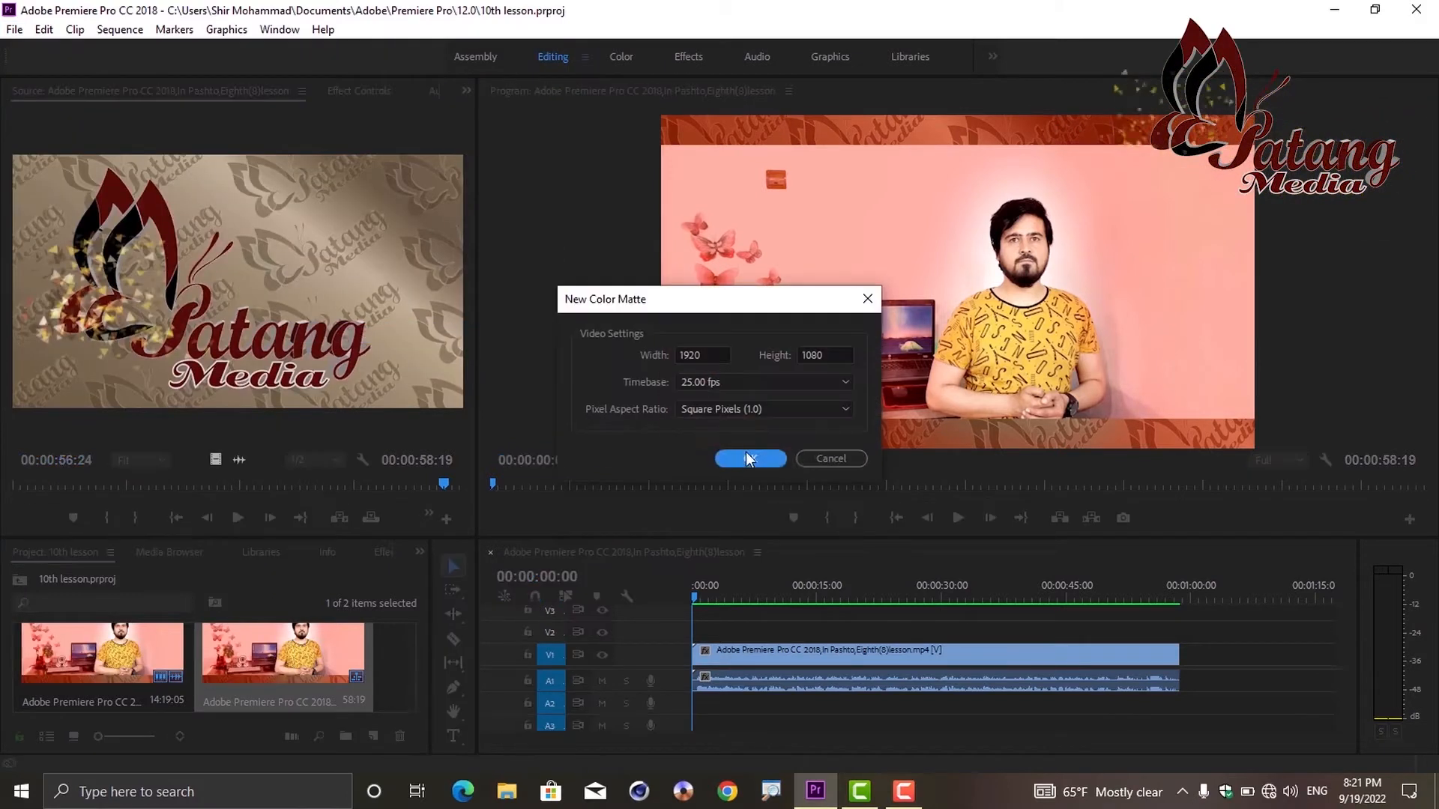
click(748, 458)
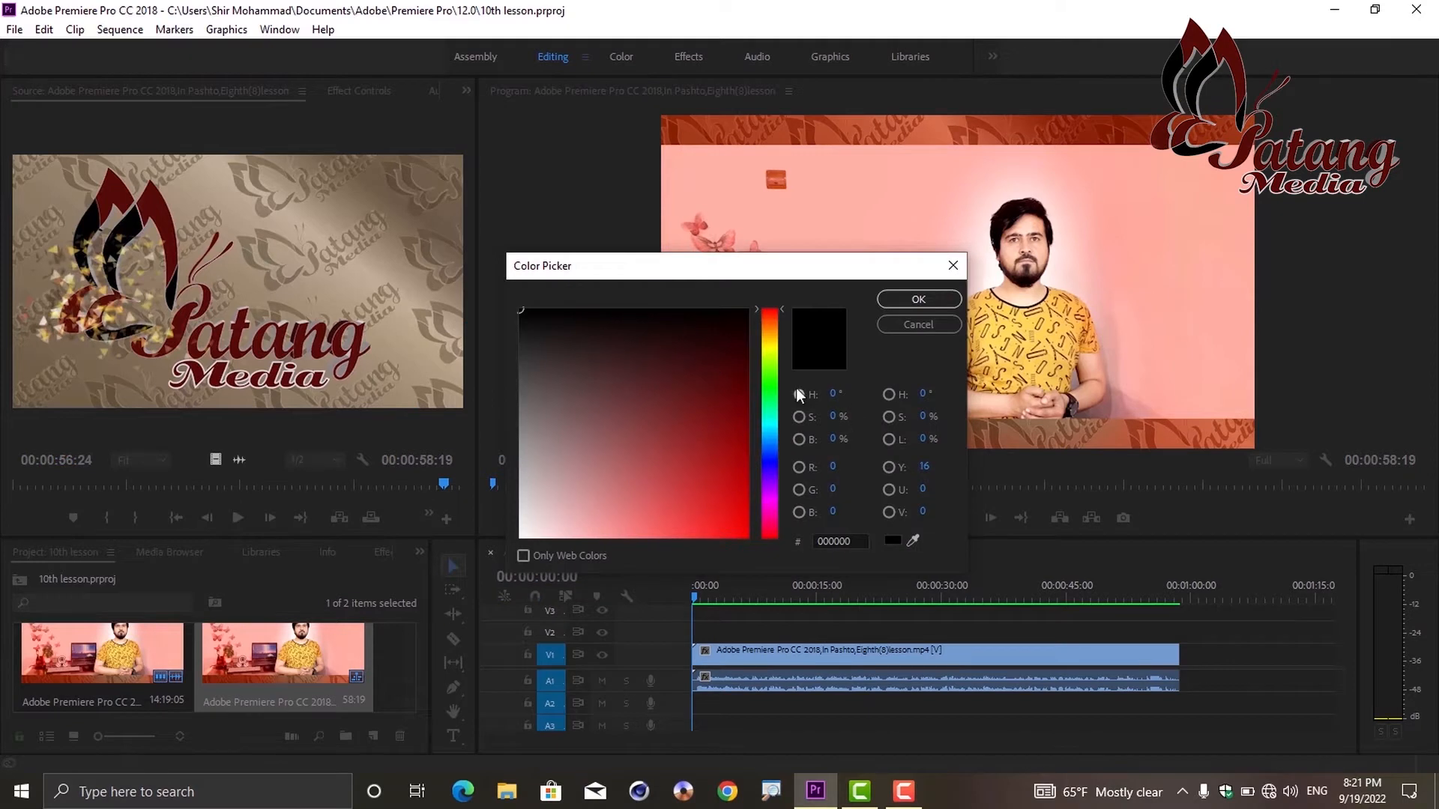
Step: Give the matte a dark purple color with a hue of about 308° and name it Kabul
drag(766, 455, 766, 497)
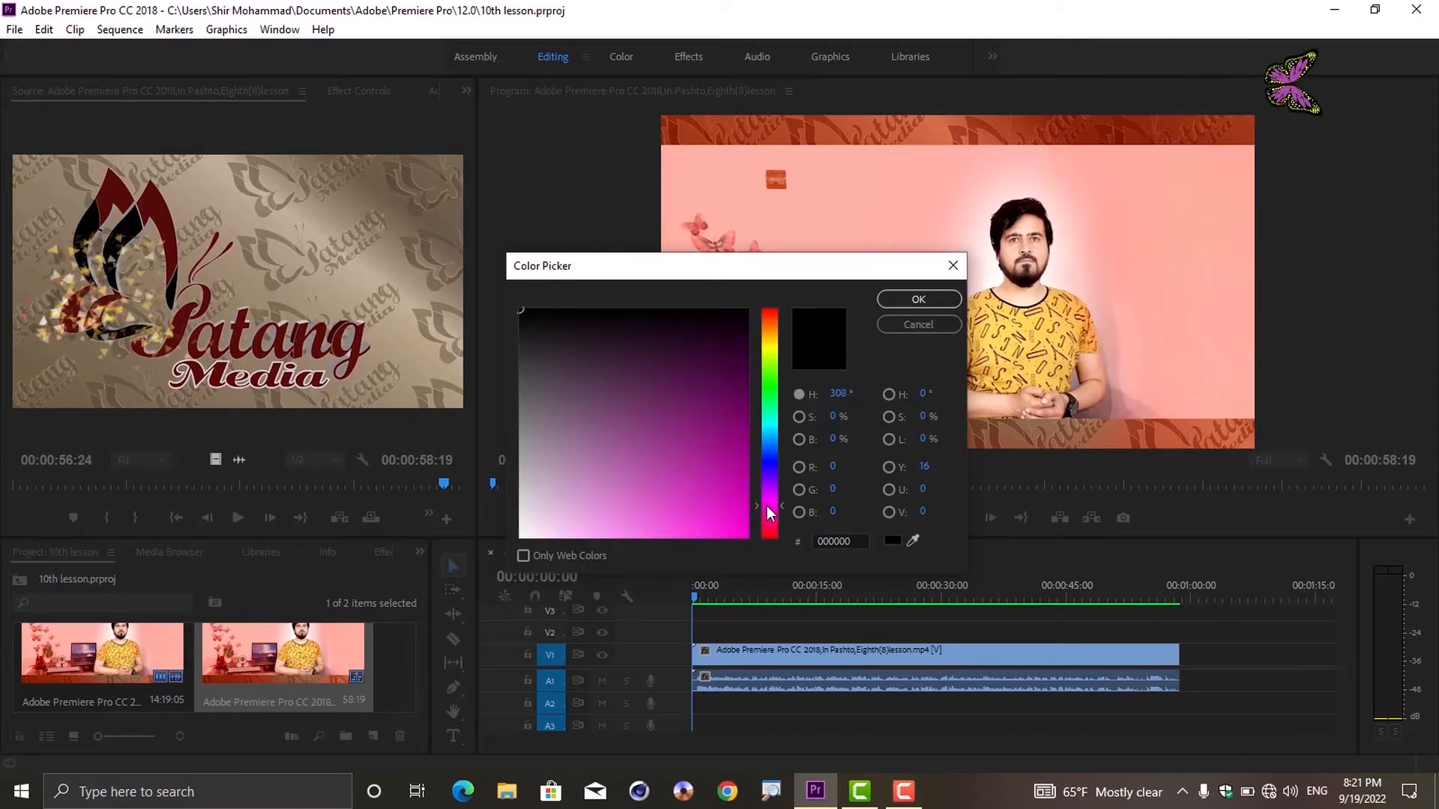
click(734, 370)
click(920, 297)
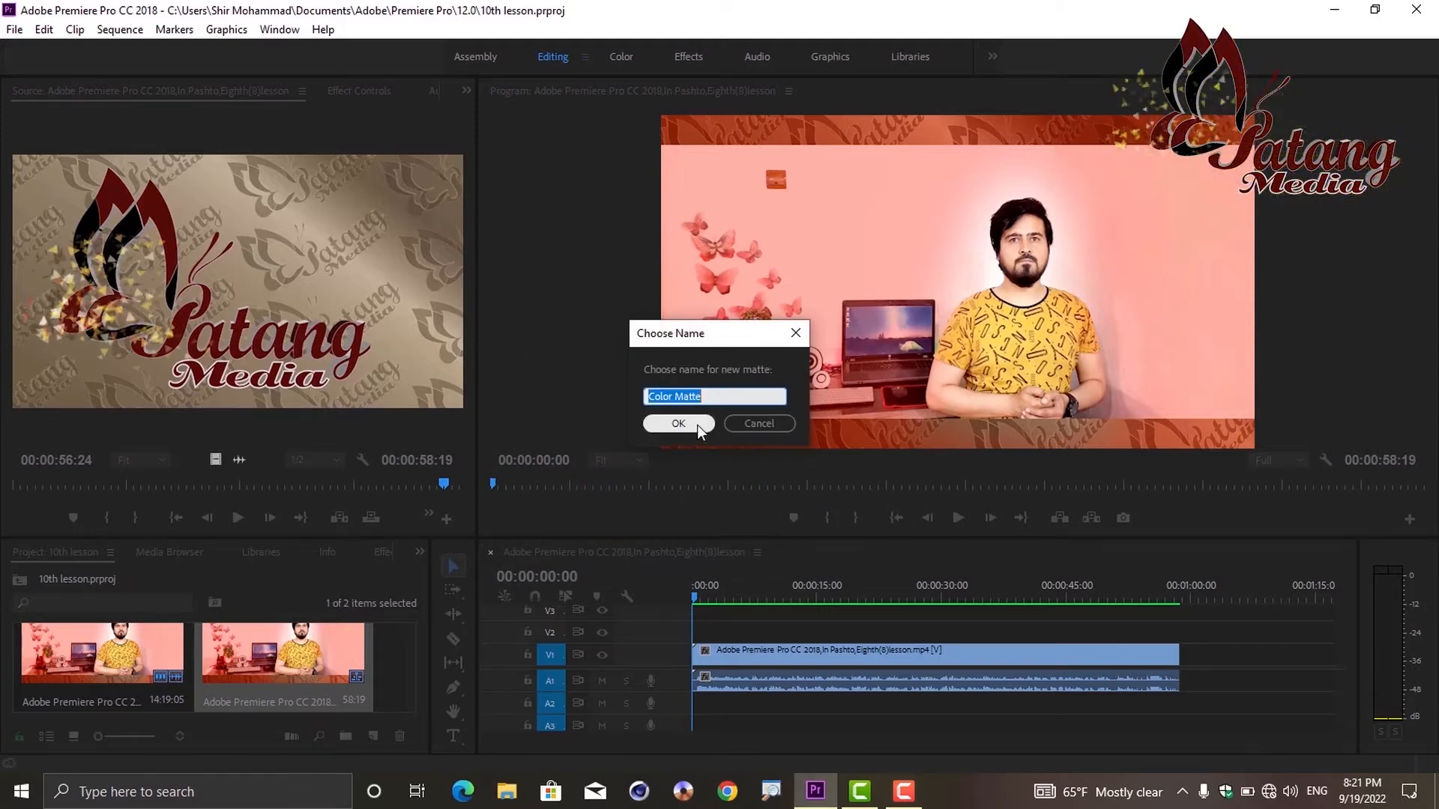
text(Kabul)
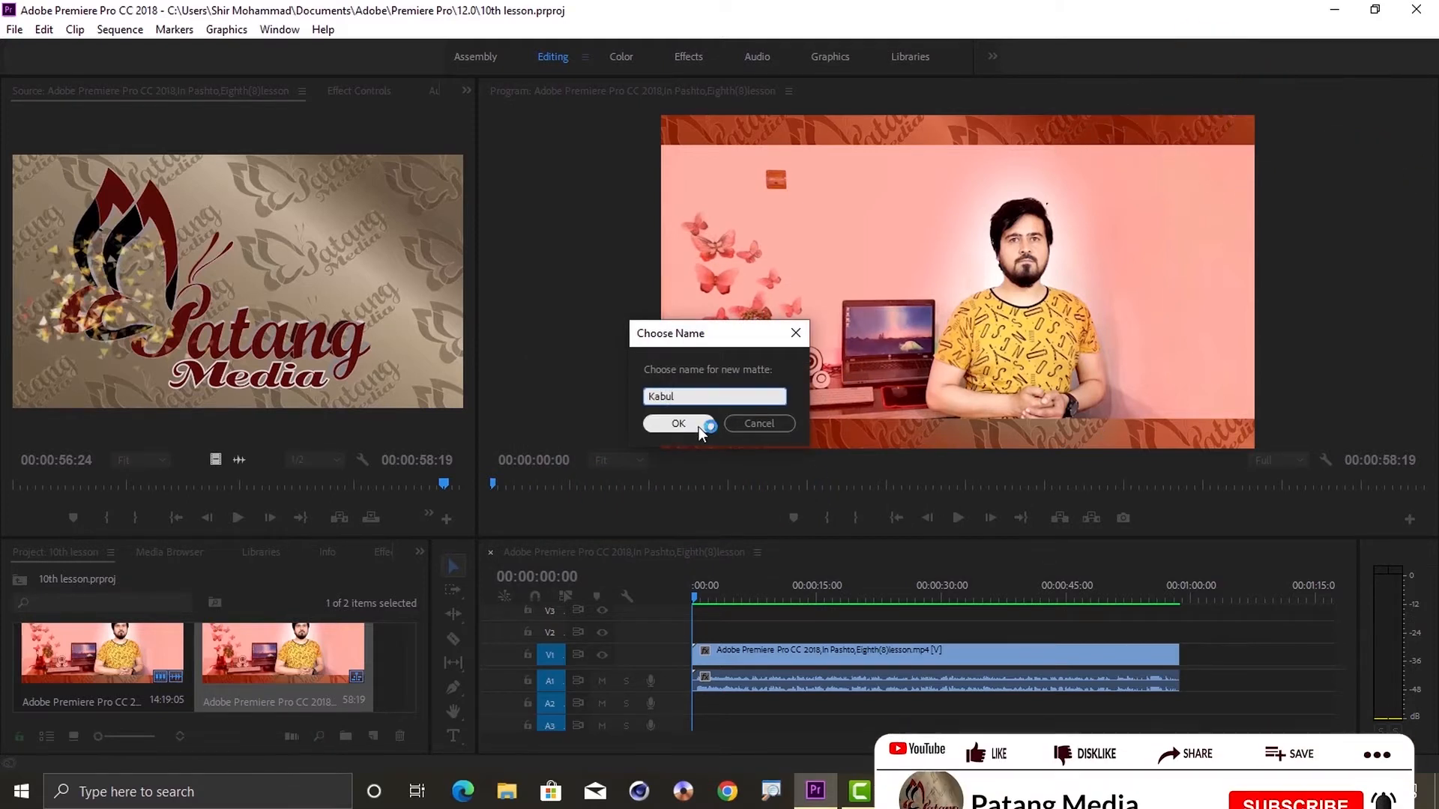
click(699, 426)
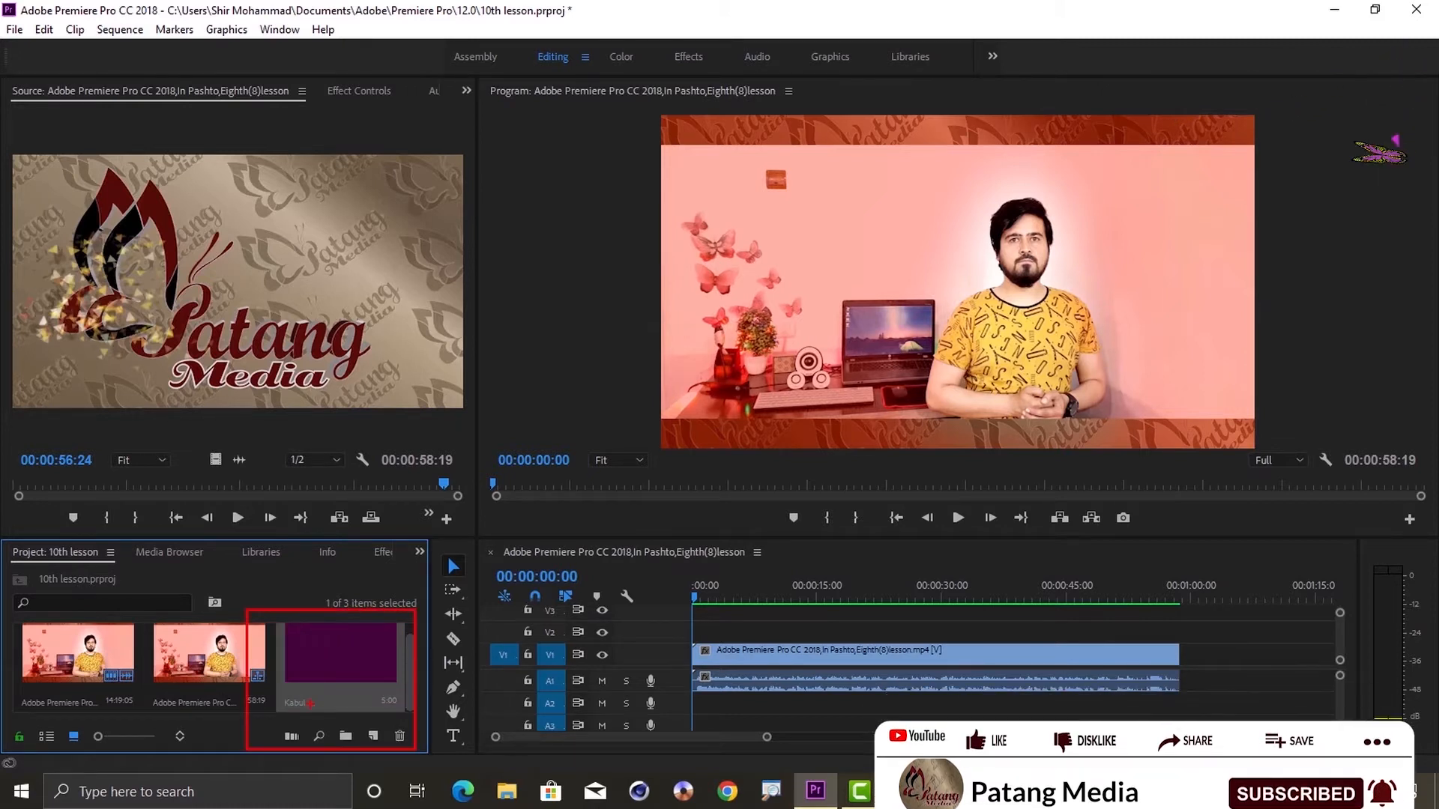
Step: Place the Kabul matte at the start of track V2 and narrow it to a scale width of 31 without uniform scaling
drag(330, 670, 706, 637)
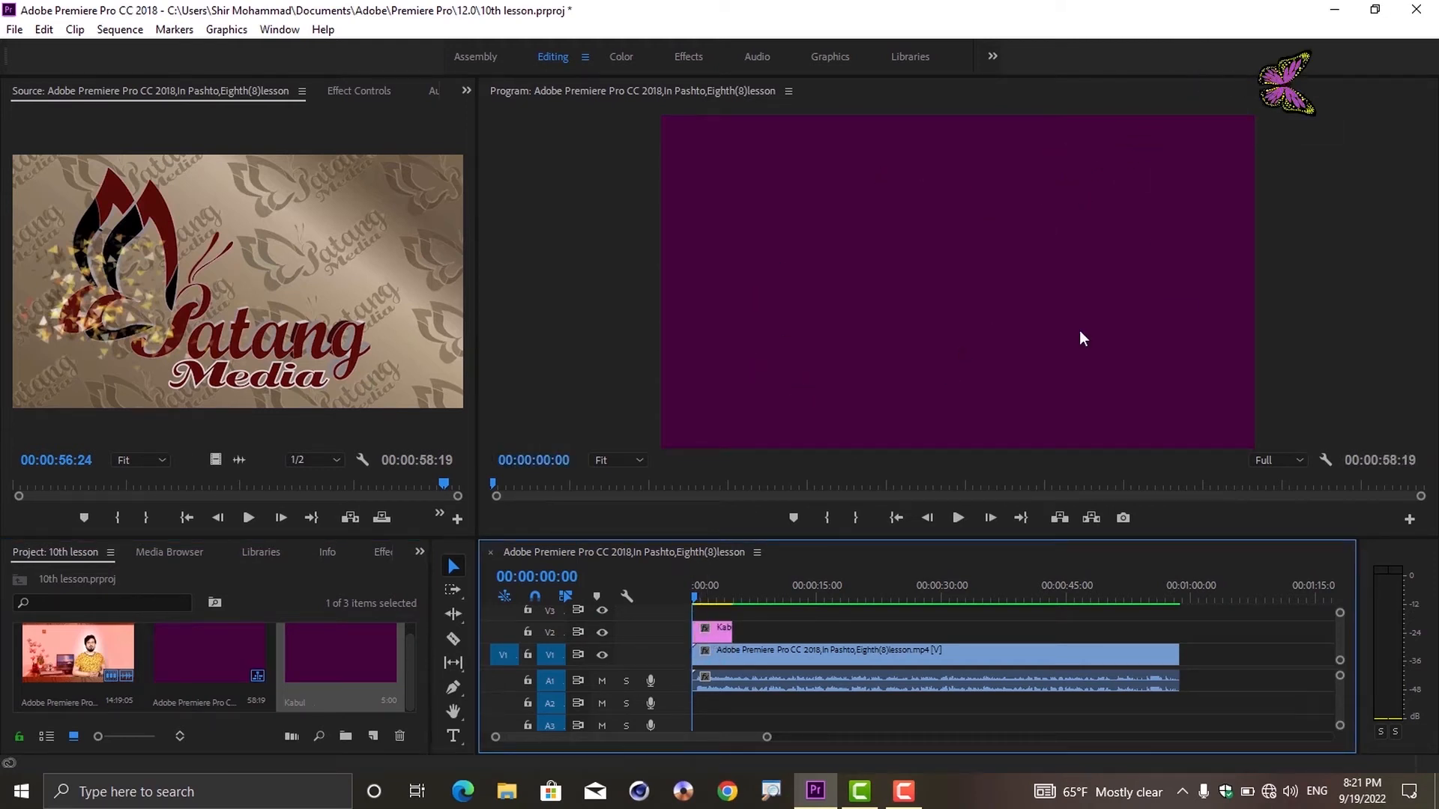
click(708, 613)
click(360, 91)
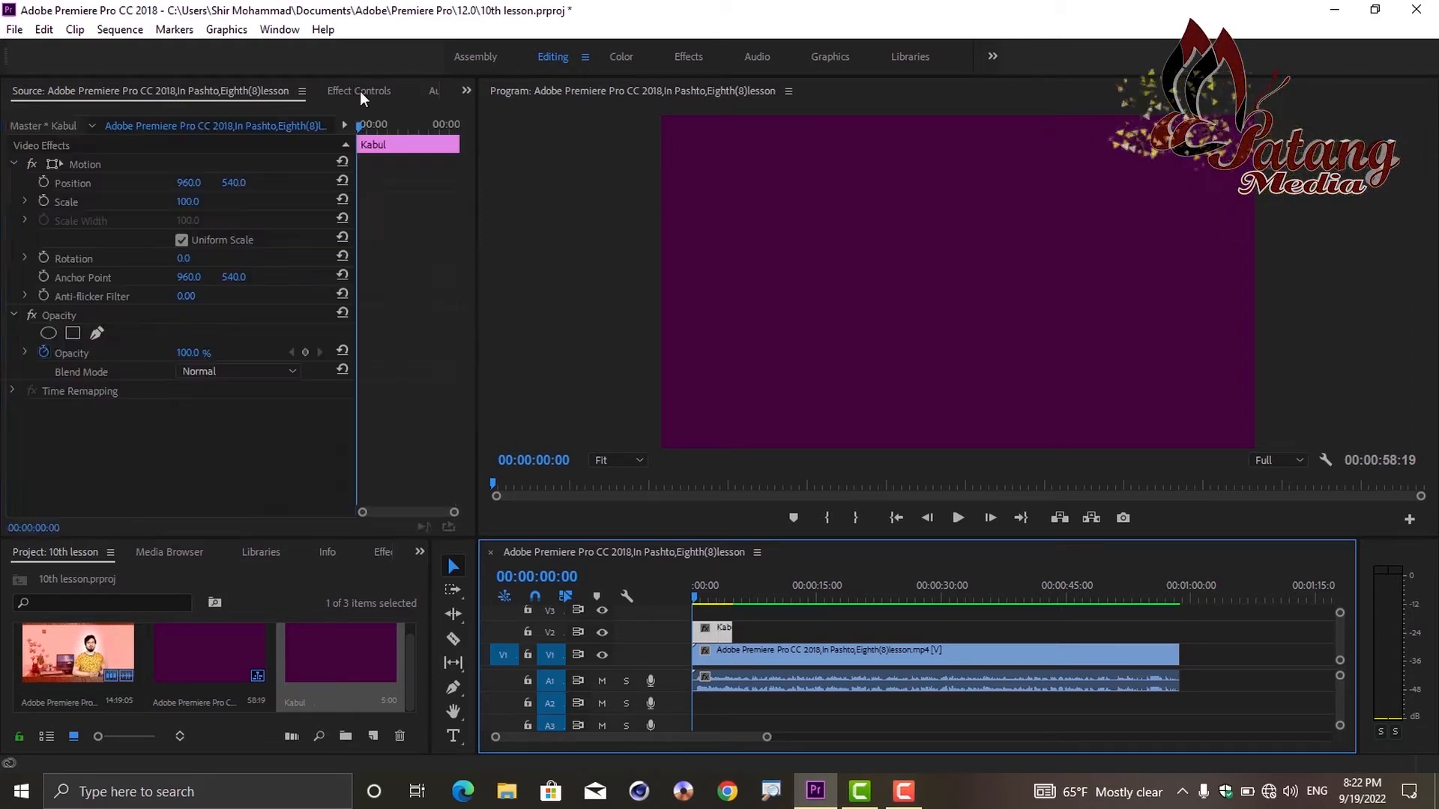
click(182, 241)
drag(210, 225, 158, 225)
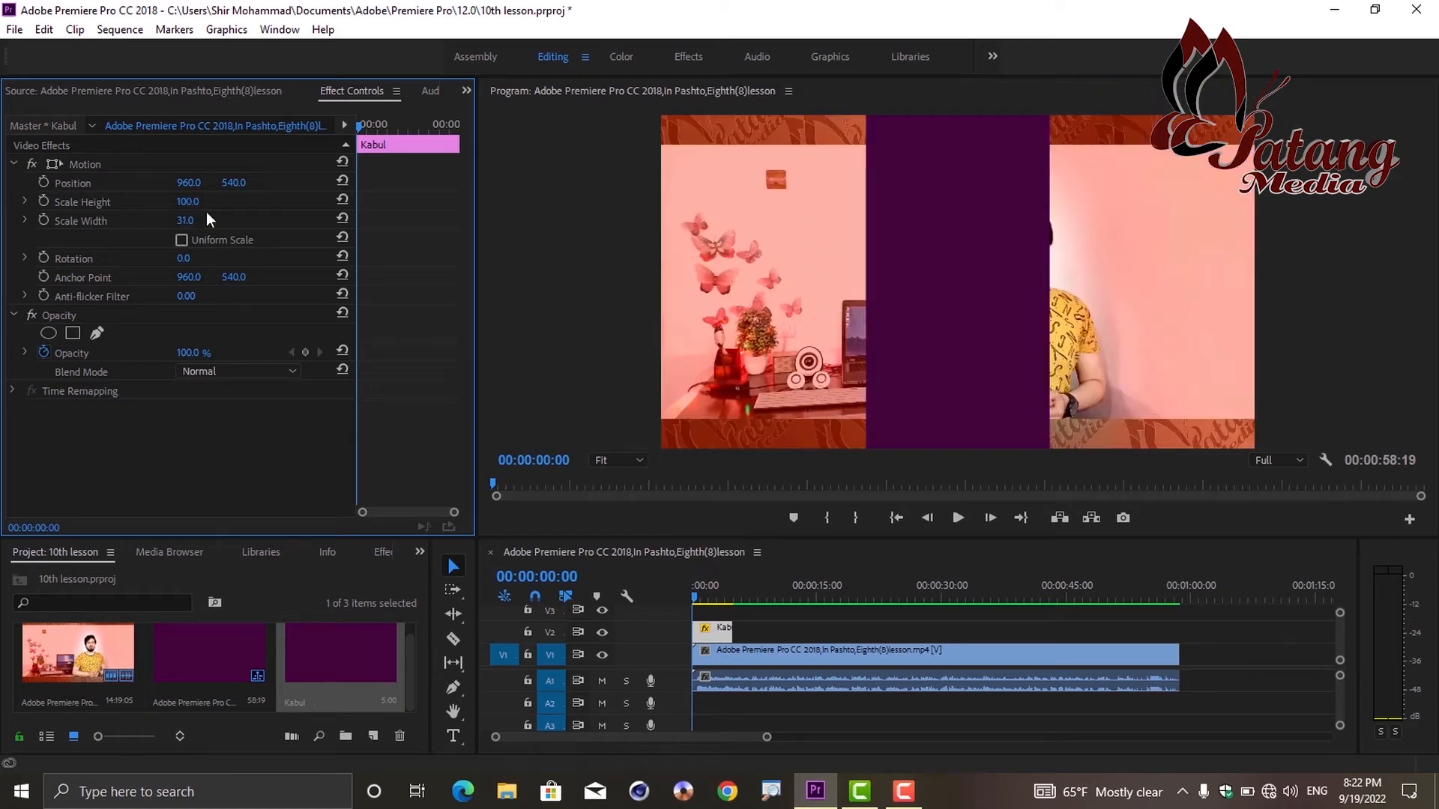
Step: Set the Kabul matte's horizontal position to 351 and its opacity to 89%
drag(193, 185, 112, 183)
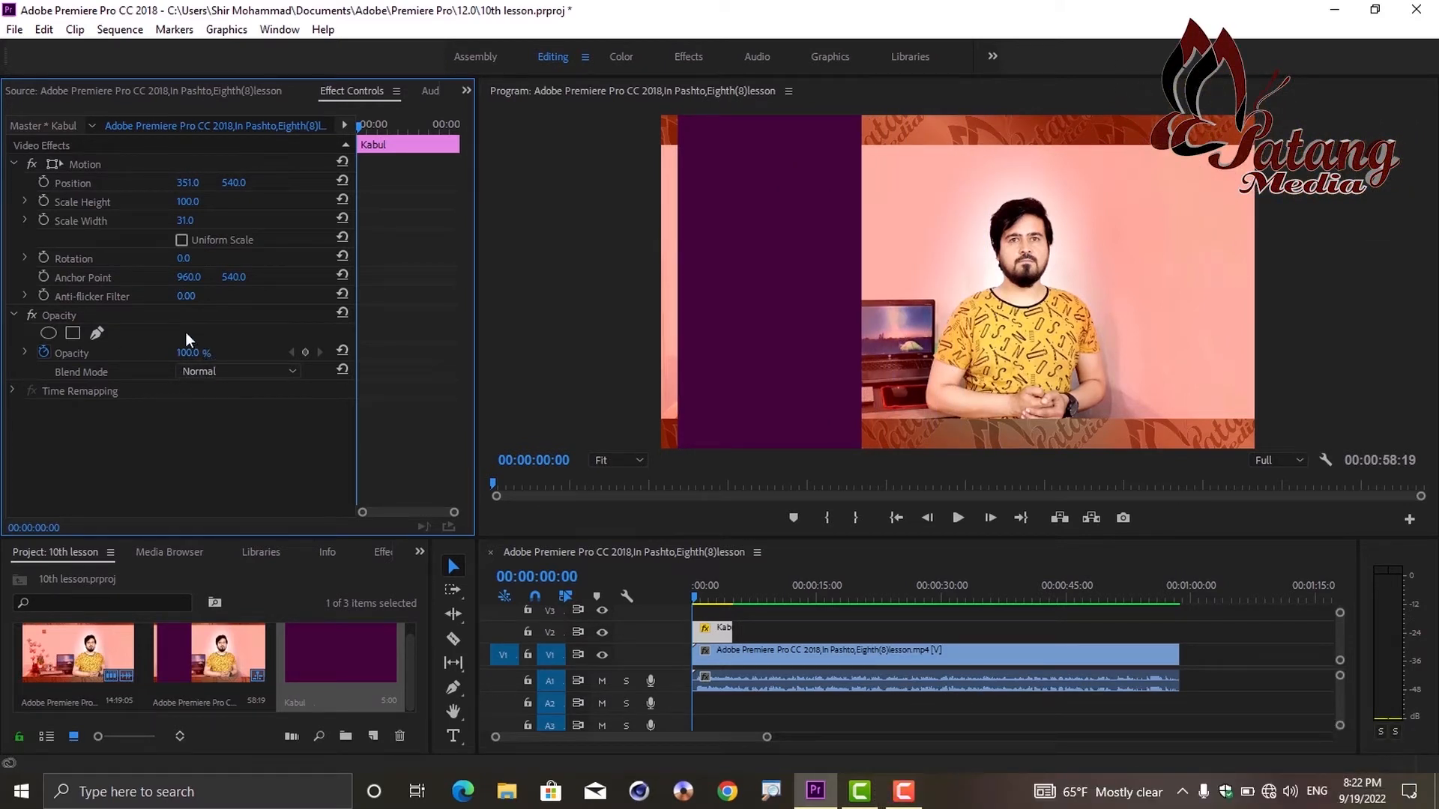
drag(208, 360, 200, 359)
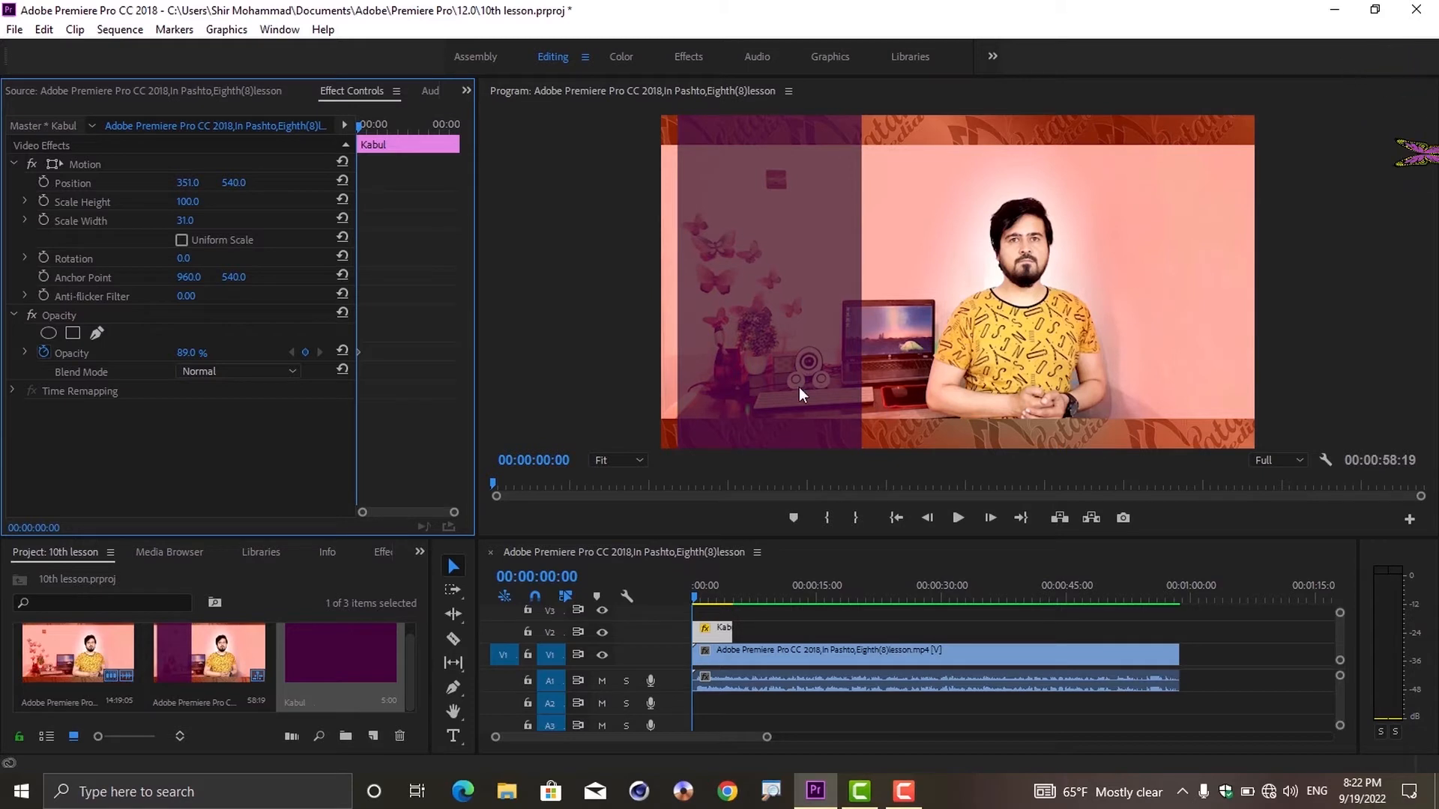
Step: Create a 1920 × 1080 legacy title and draw an area text box about 502 × 1442 over the purple strip
click(14, 29)
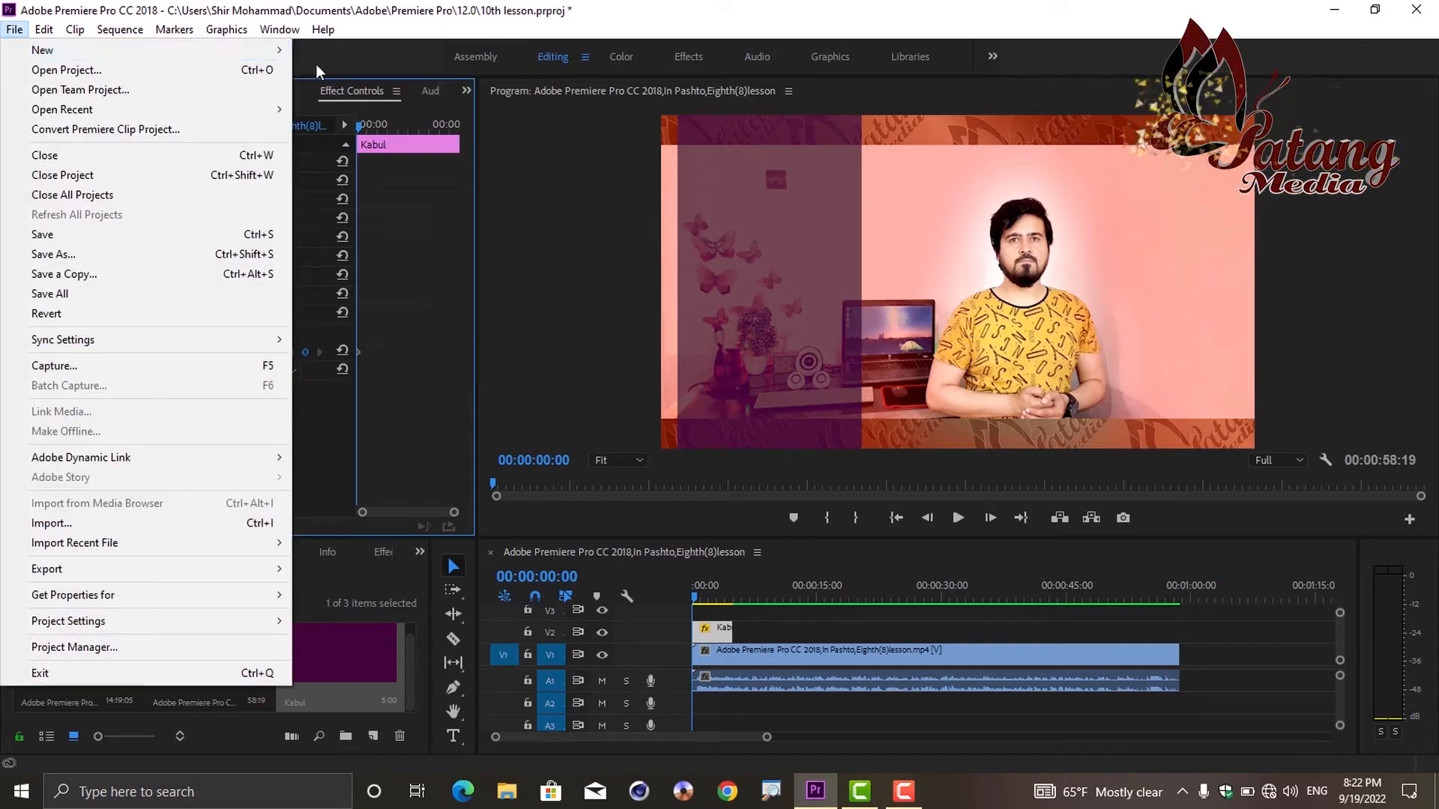
mouse_move(247, 49)
click(422, 228)
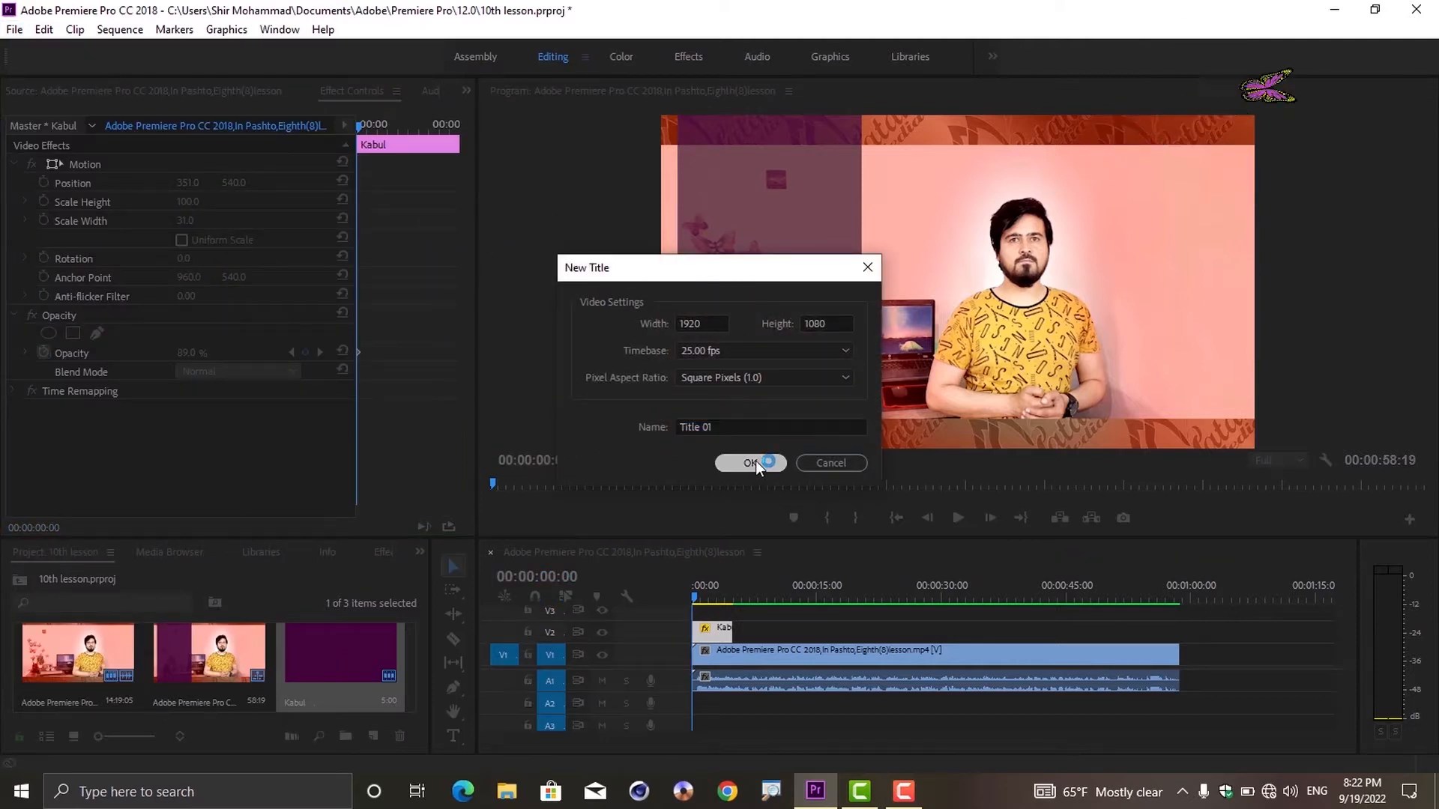
click(755, 461)
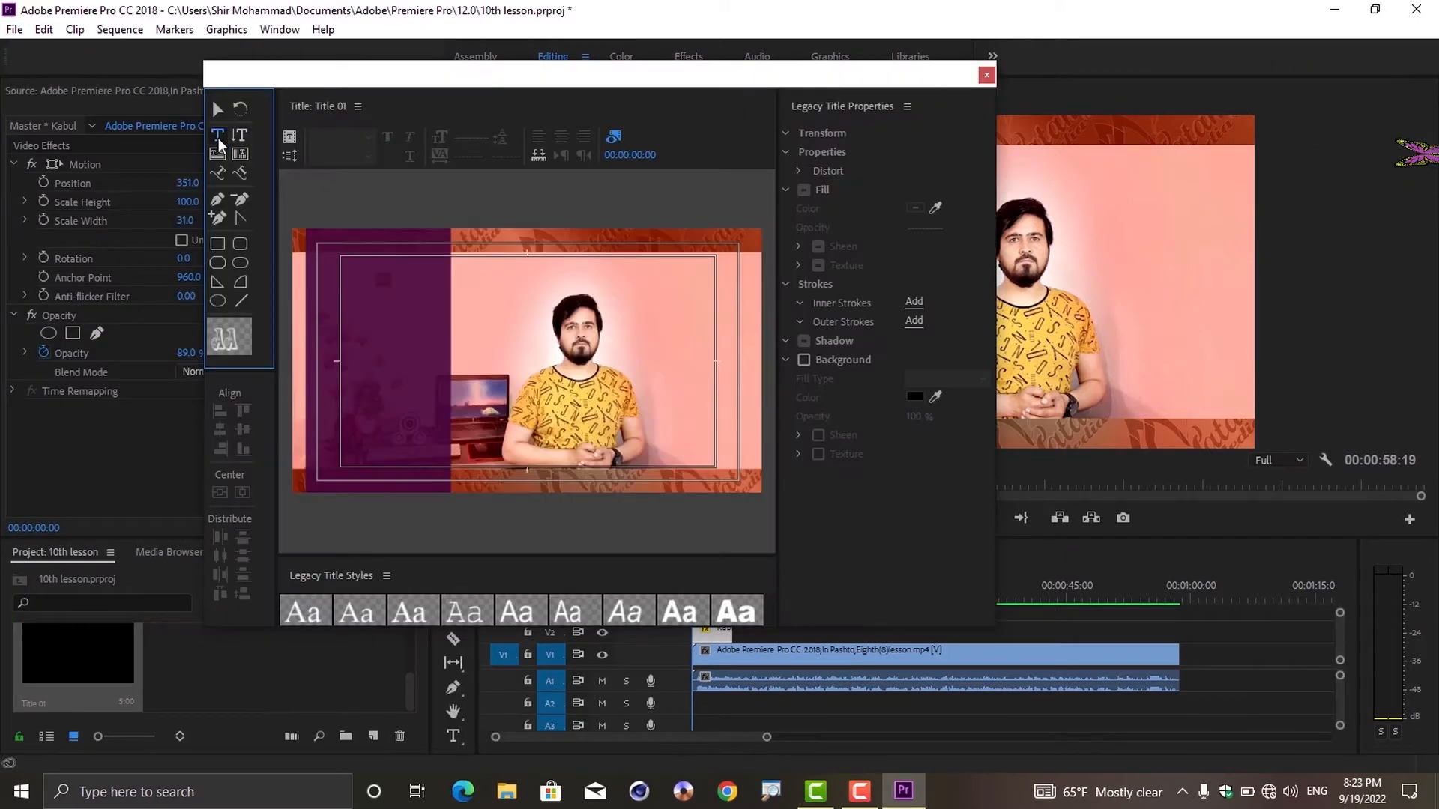
click(381, 339)
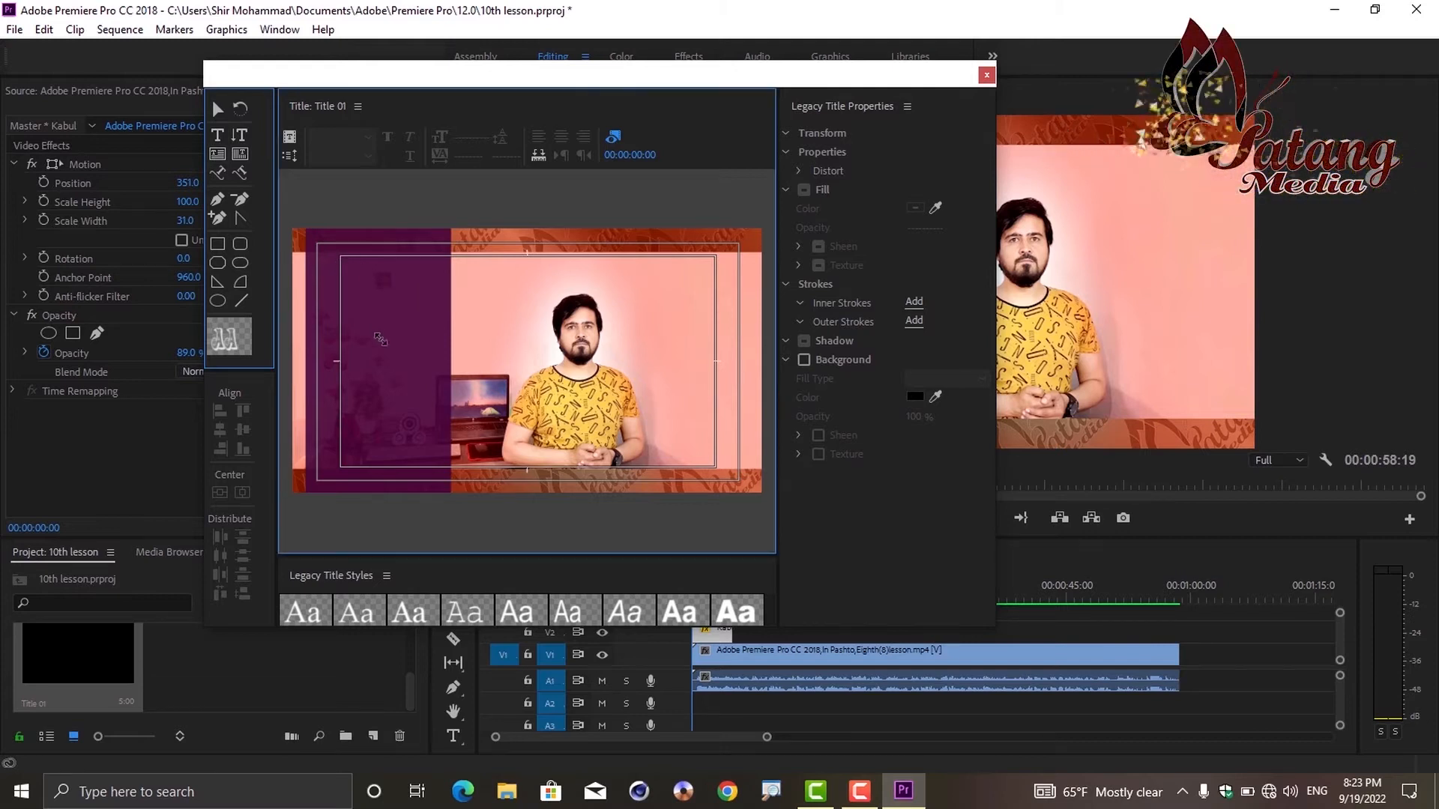
drag(422, 498, 438, 584)
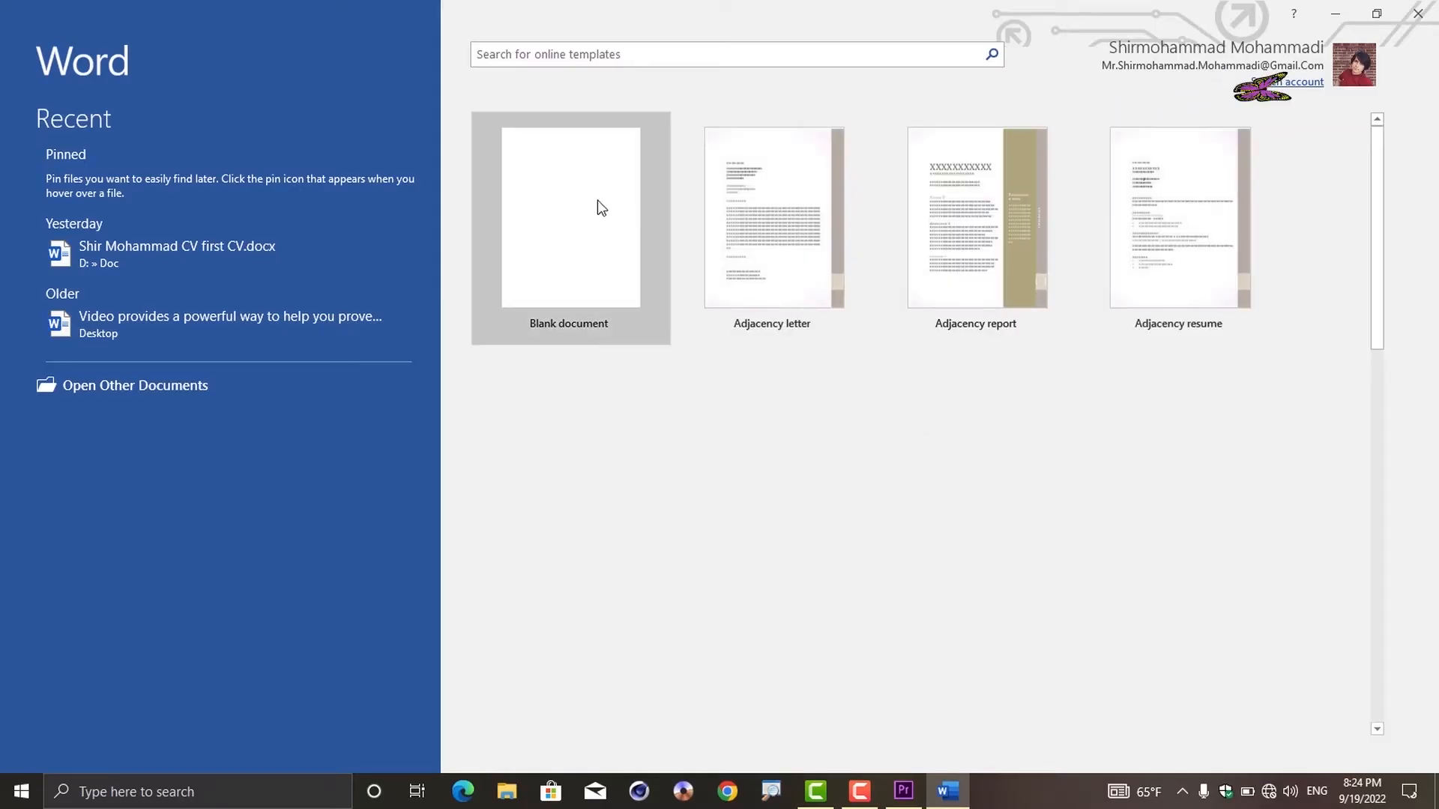
Step: Switch to Word and generate sample paragraphs in a blank document with =rand()
click(587, 206)
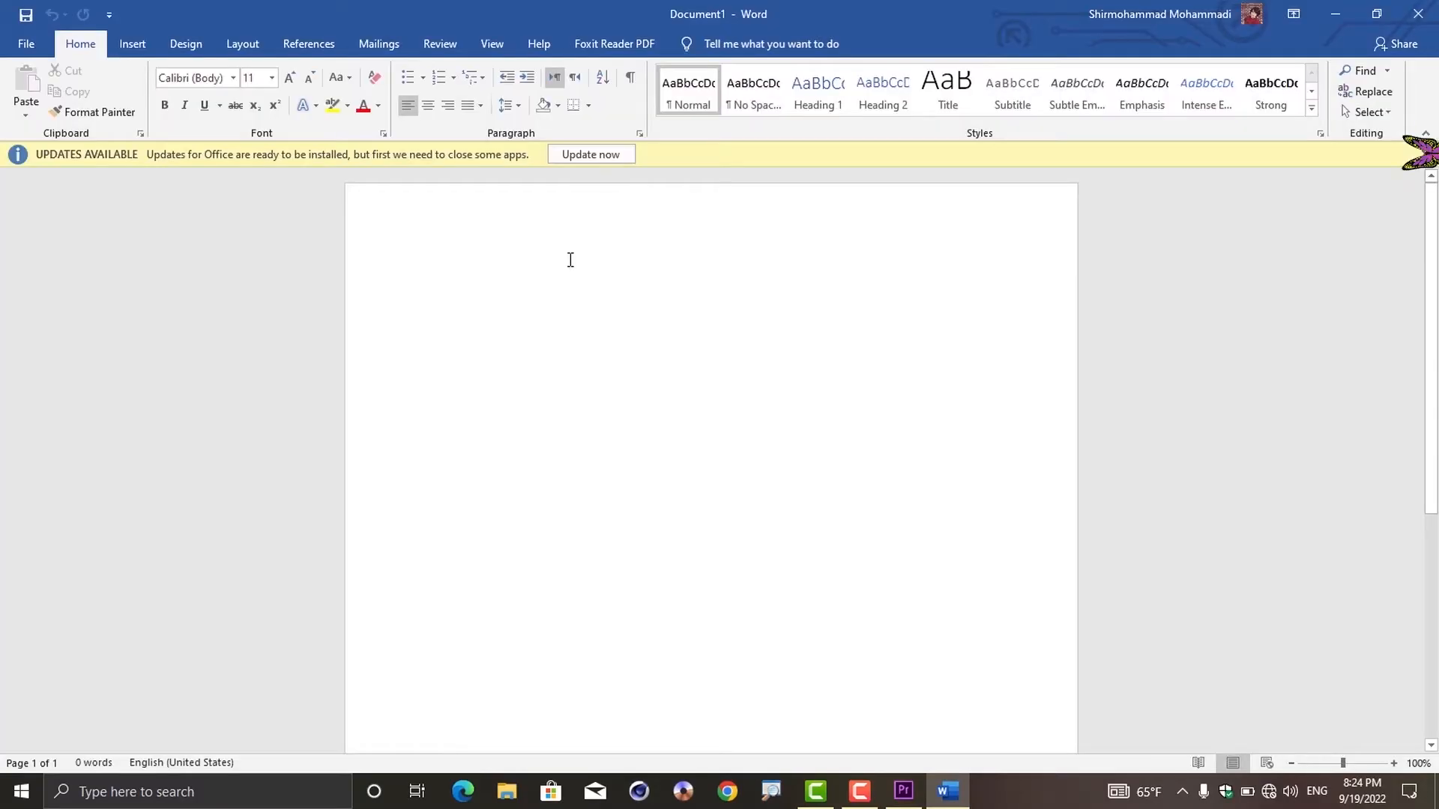
text(=)
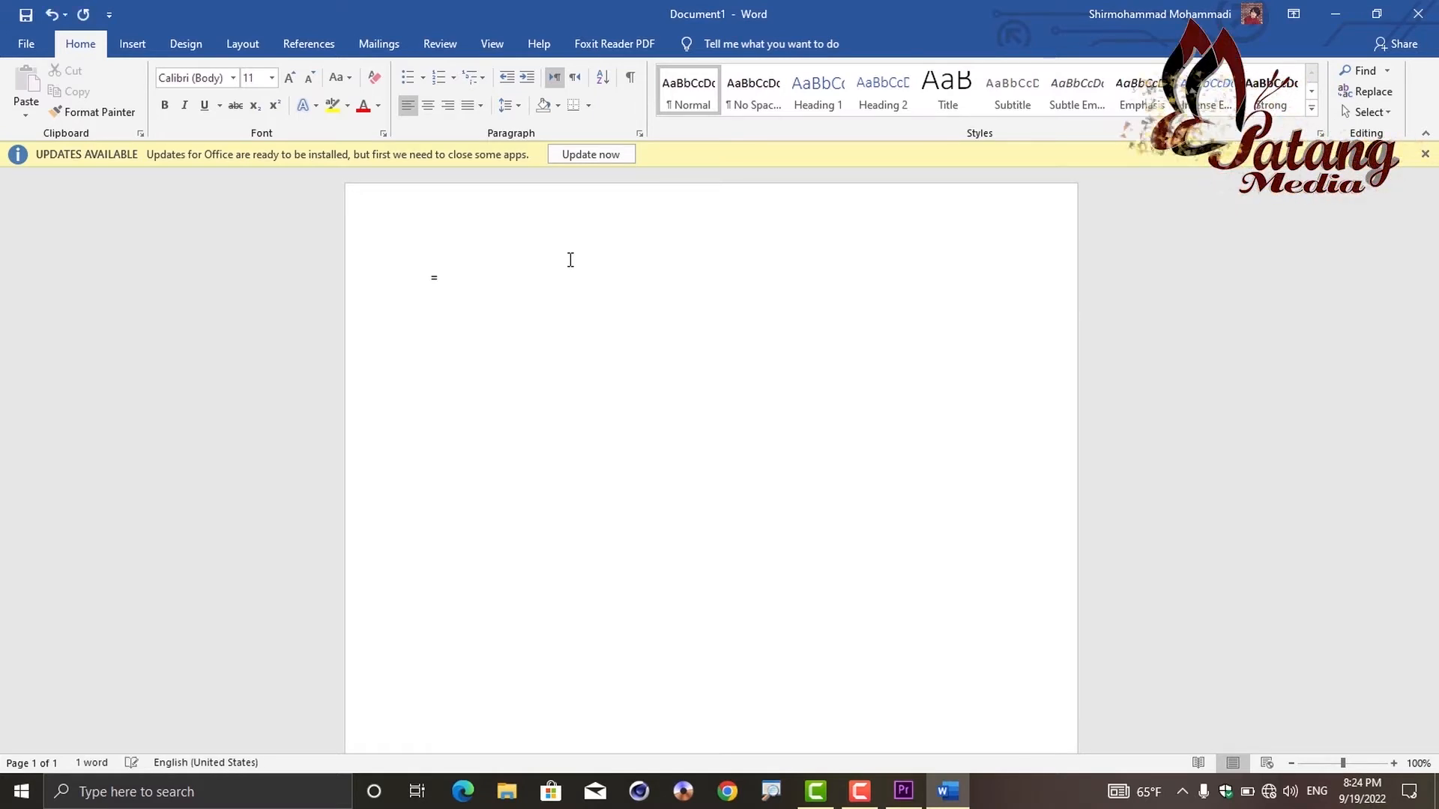
text(rand)
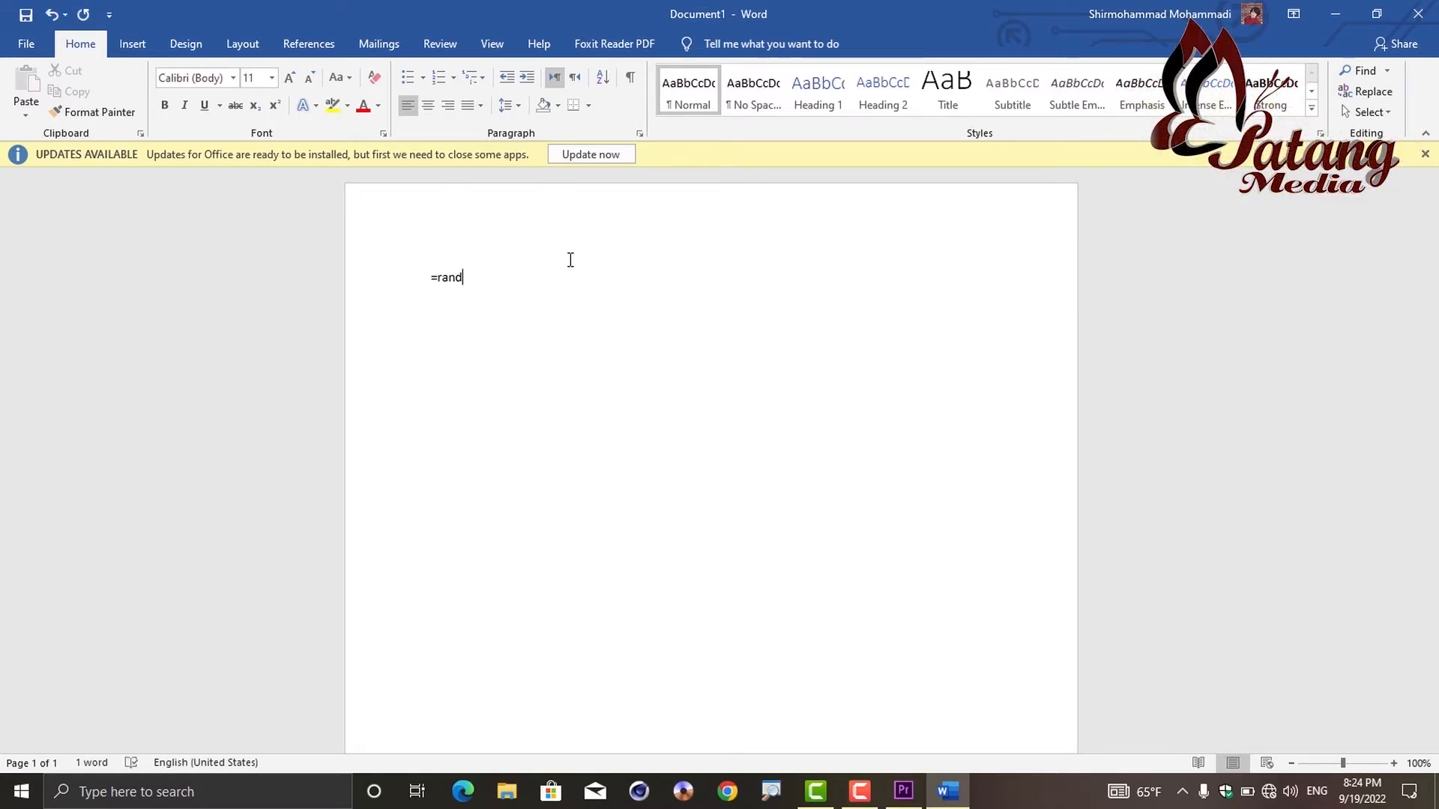
text(())
key(Return)
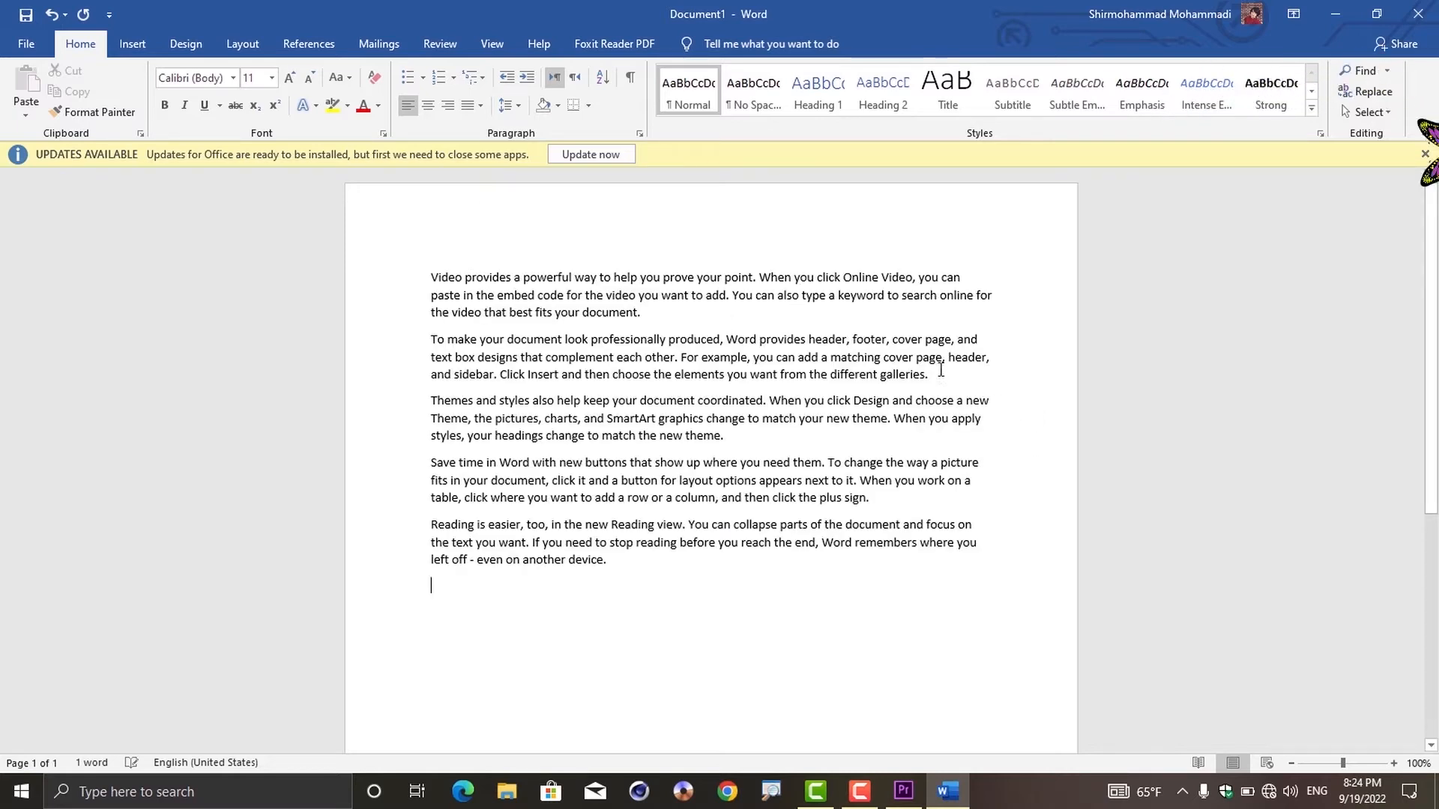
Step: Copy the first two sample paragraphs into the title's text box in Premiere Pro and center-align the text
drag(935, 375, 453, 282)
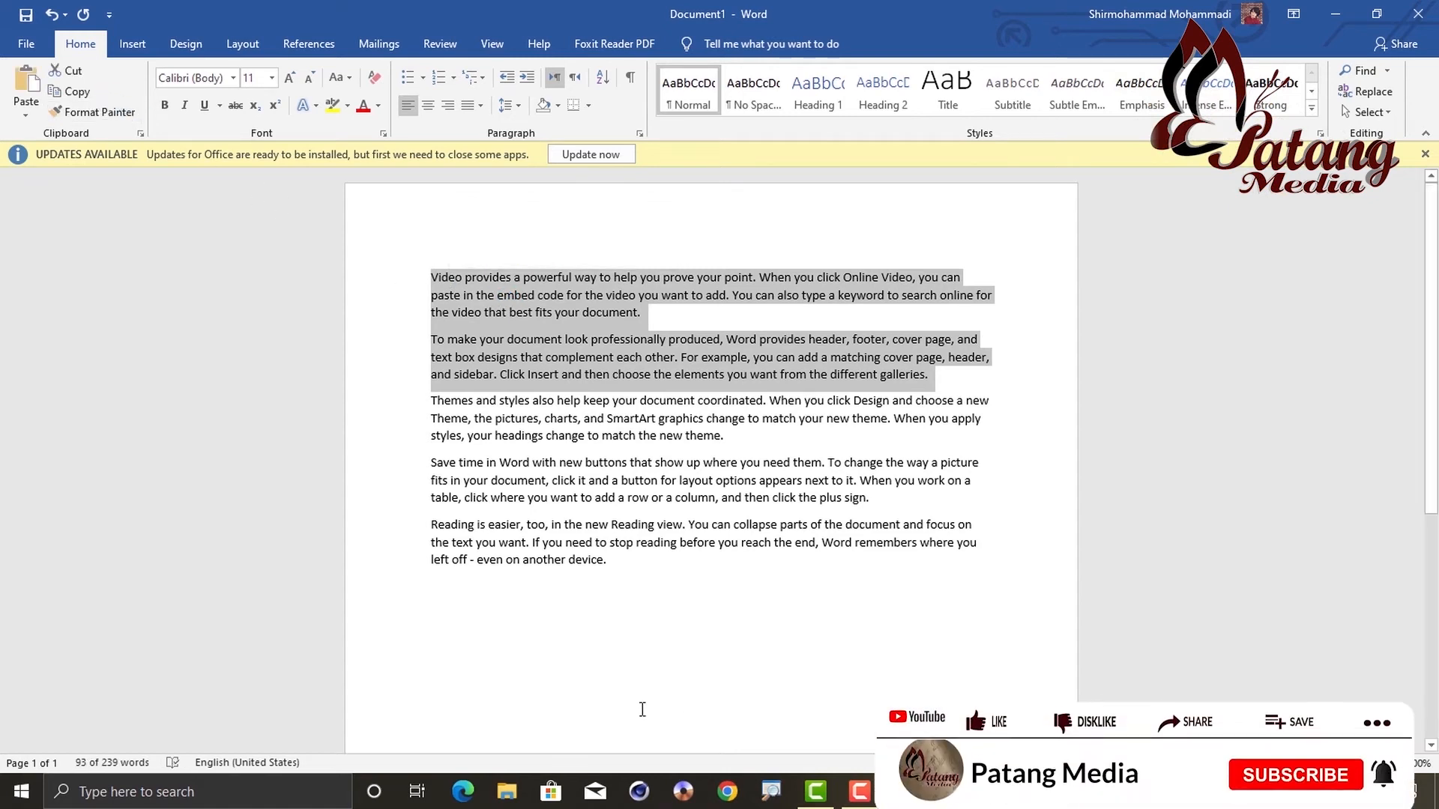
click(821, 671)
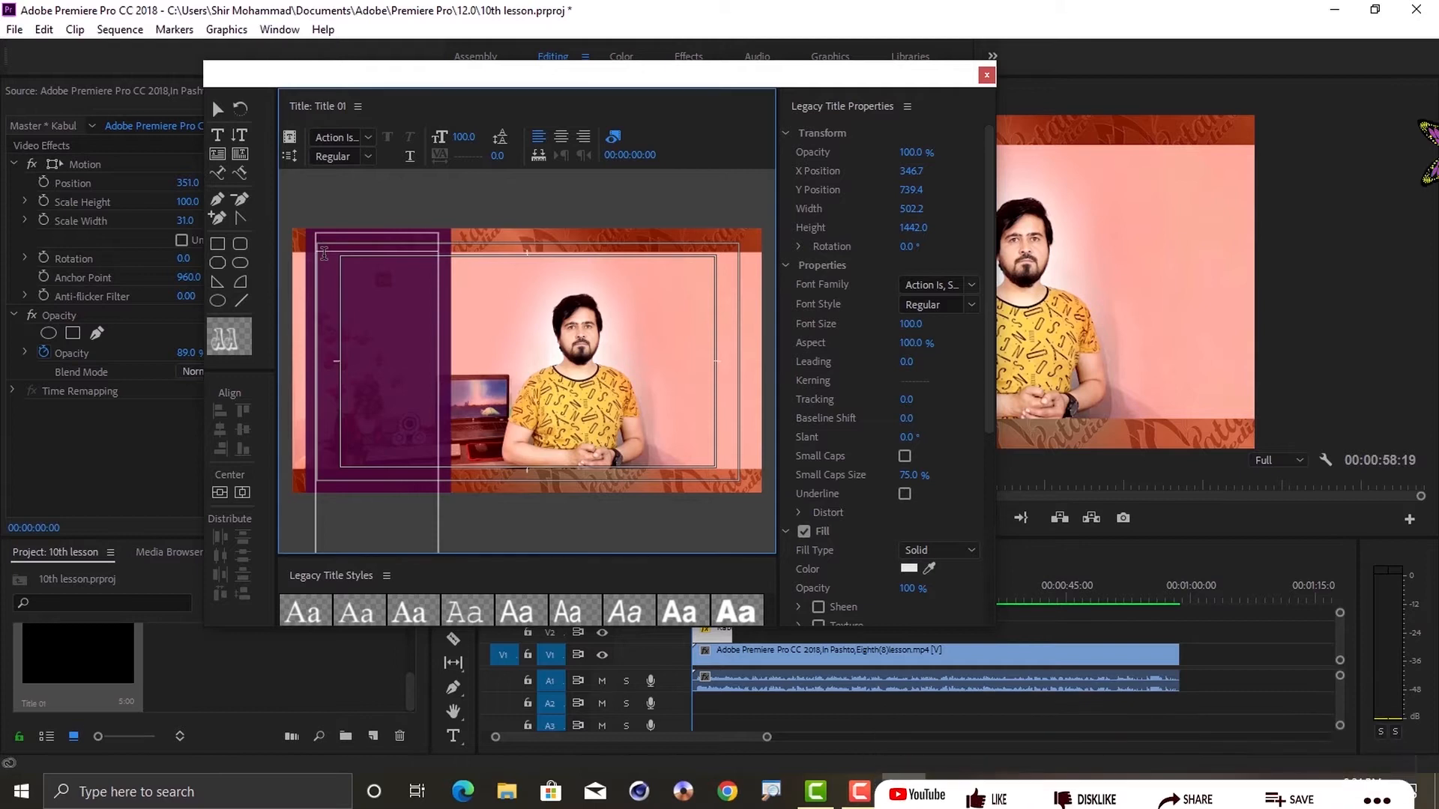
right_click(322, 211)
click(360, 260)
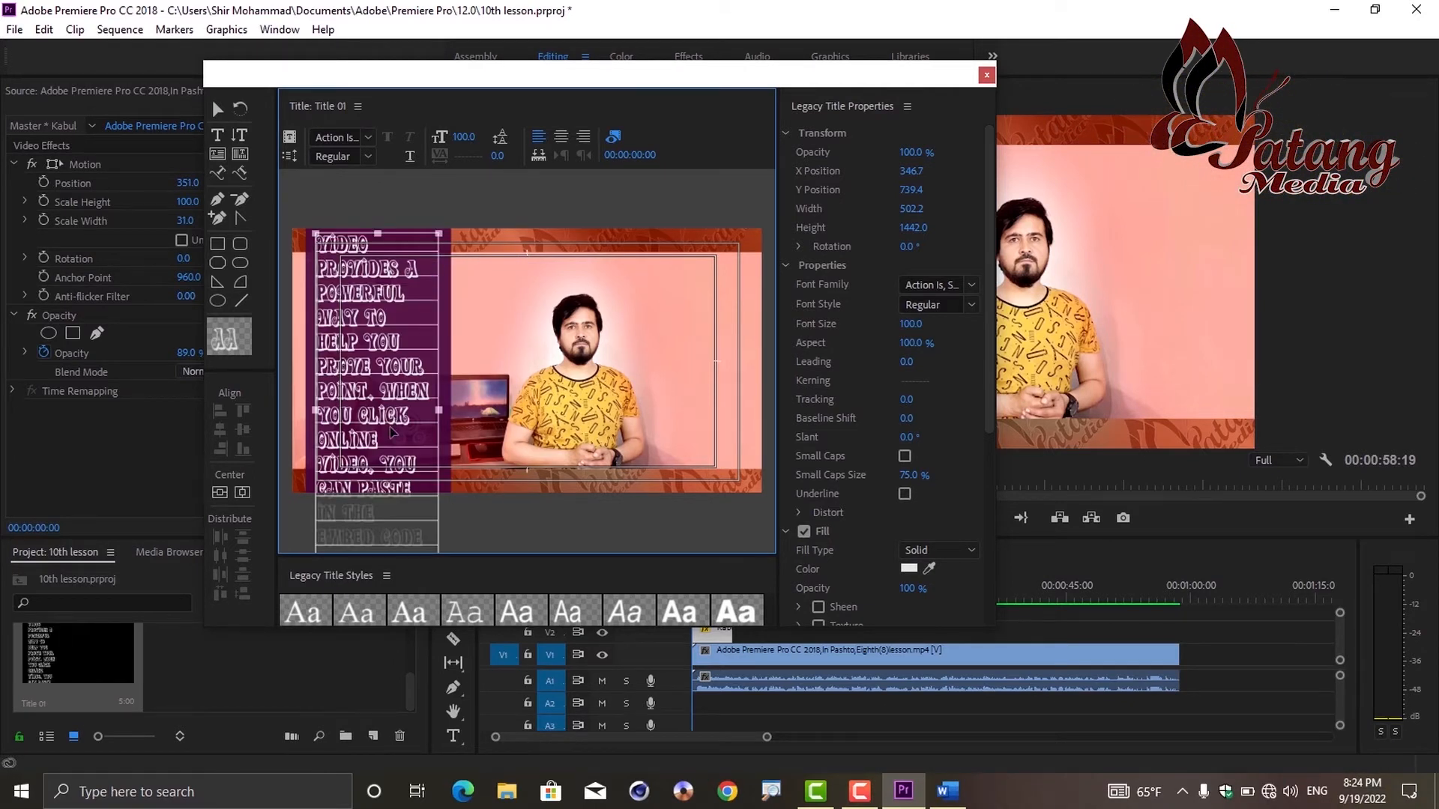
double_click(376, 397)
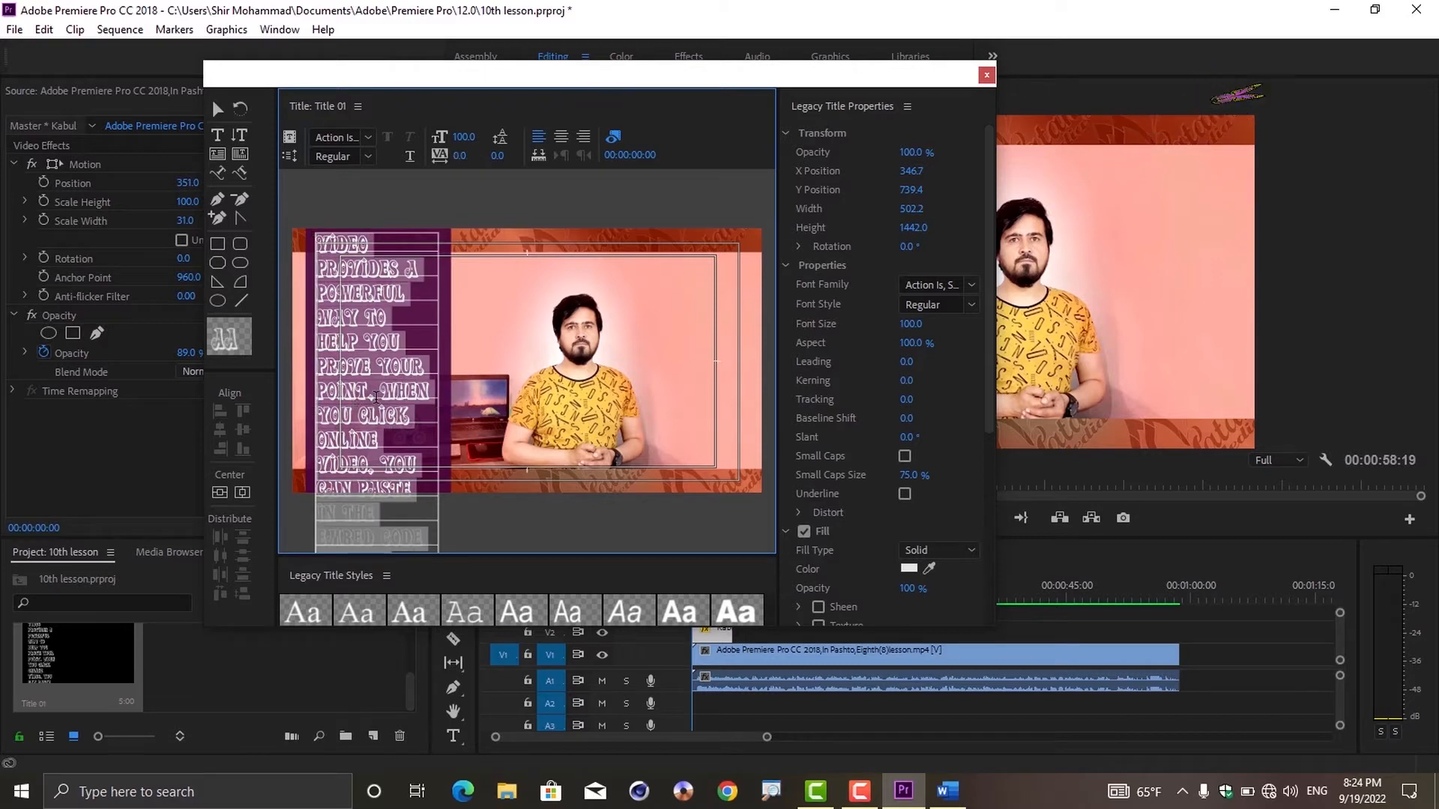
click(561, 137)
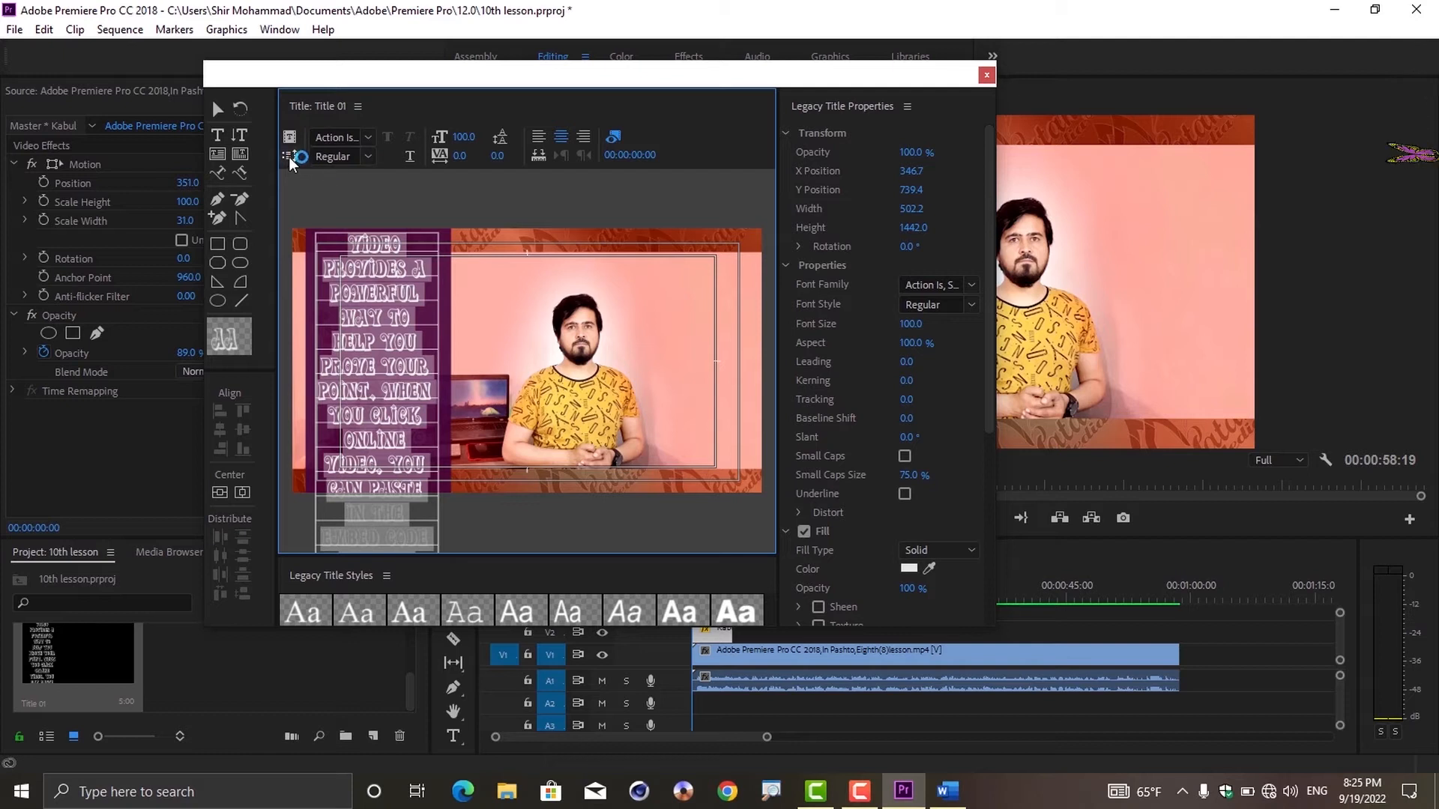
Step: Make the title a Roll with Start Off Screen and End Off Screen enabled
click(590, 347)
click(606, 428)
click(704, 430)
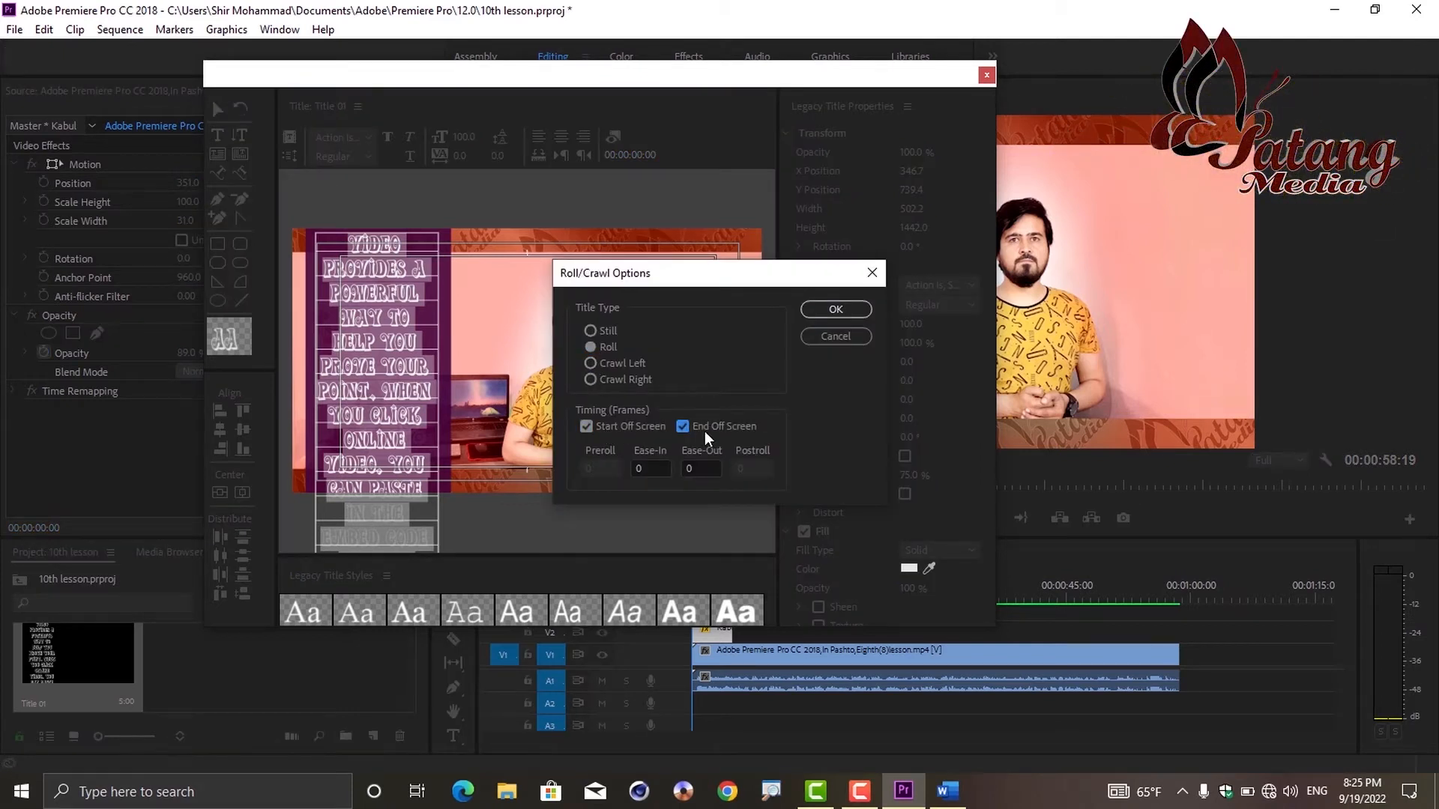
Step: Set the roll's Ease-In and Ease-Out to 9 frames each, accept the options and close the title window
click(653, 466)
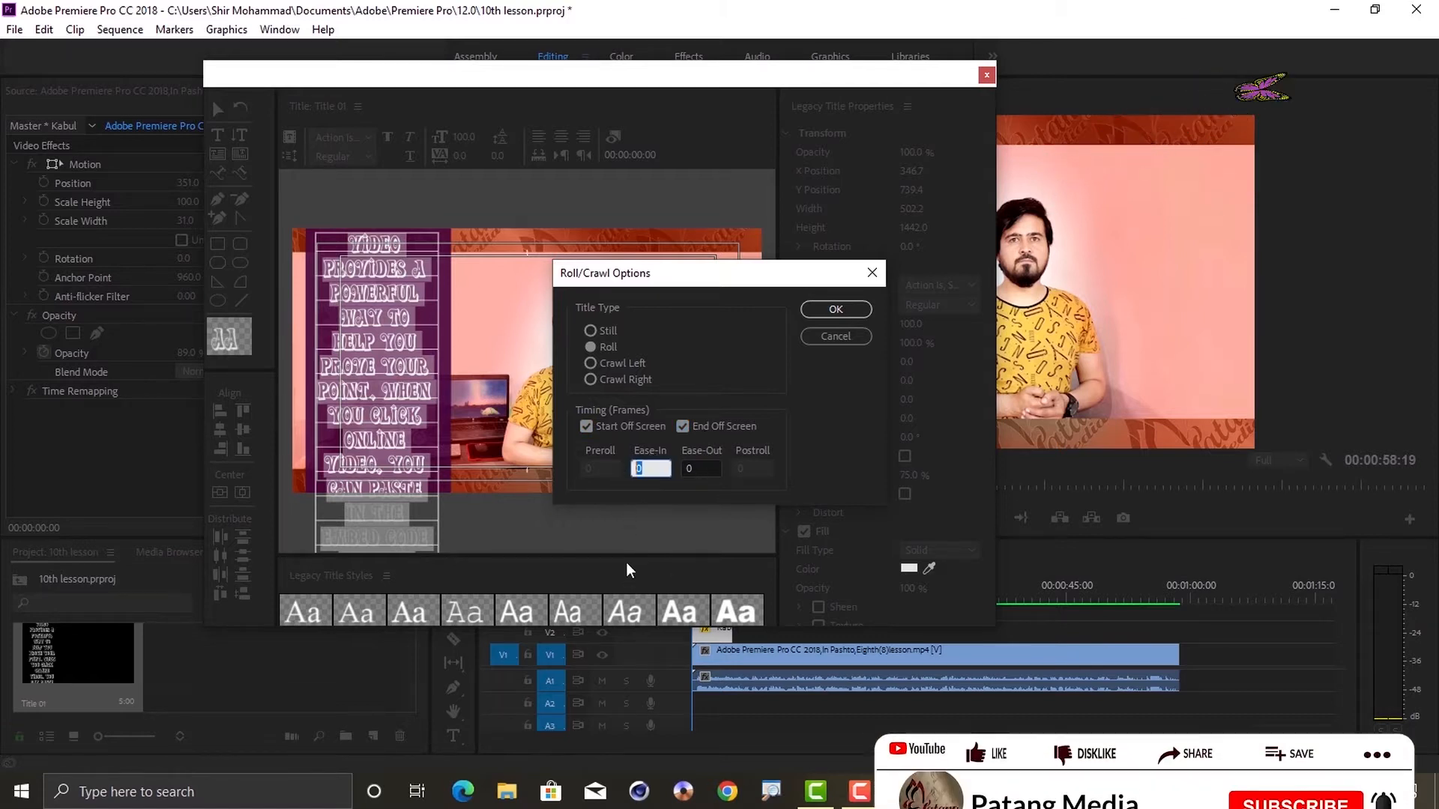
text(9)
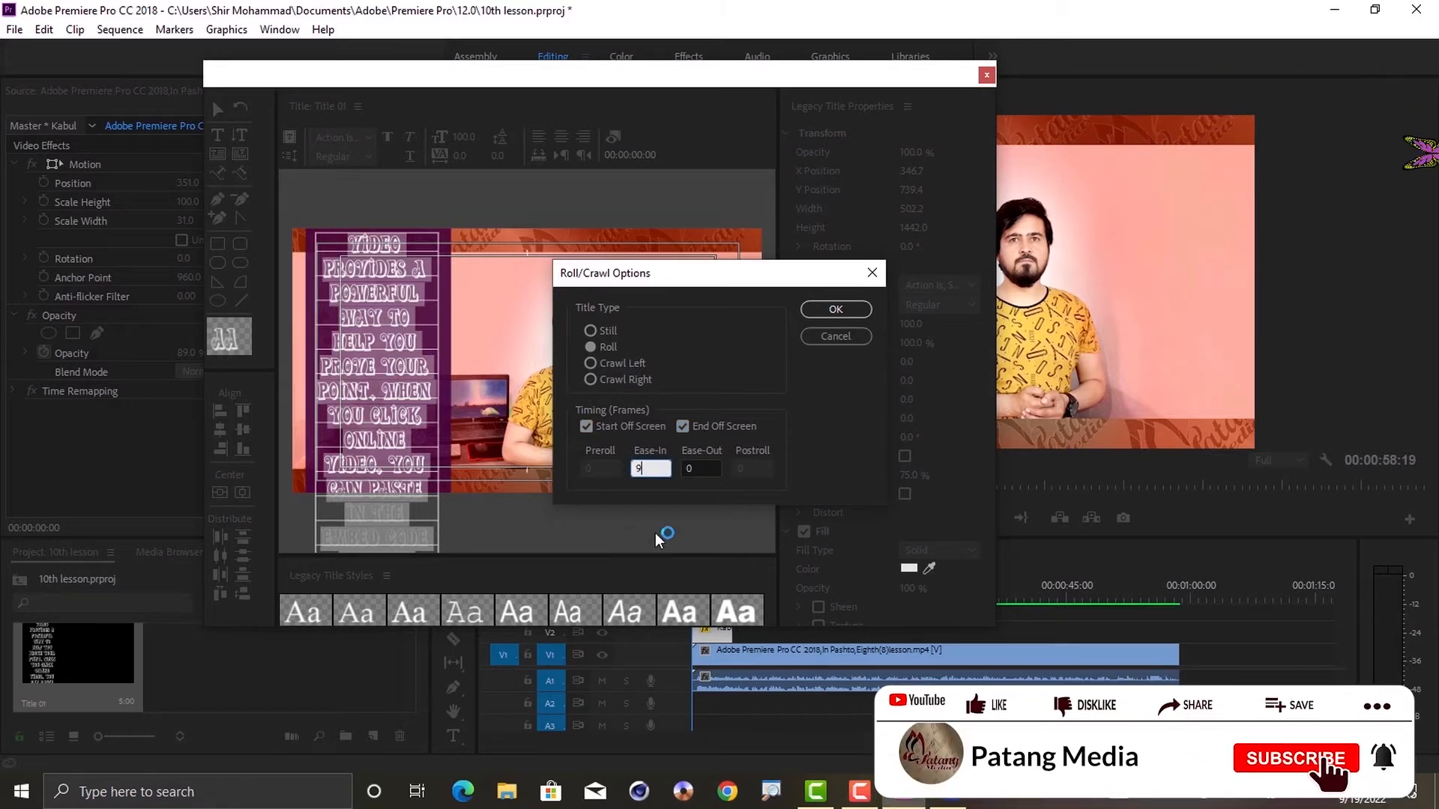
click(685, 478)
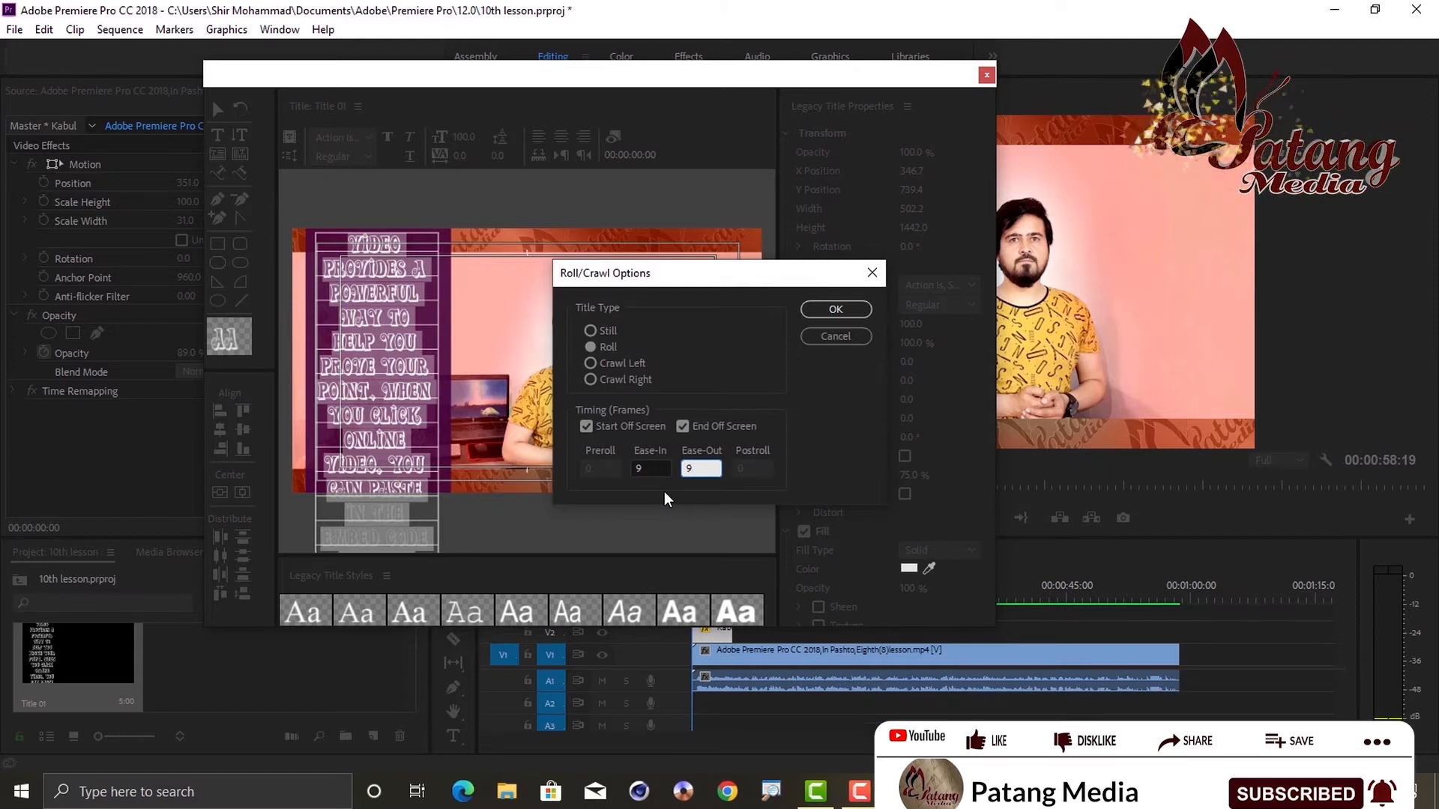
drag(701, 274, 628, 240)
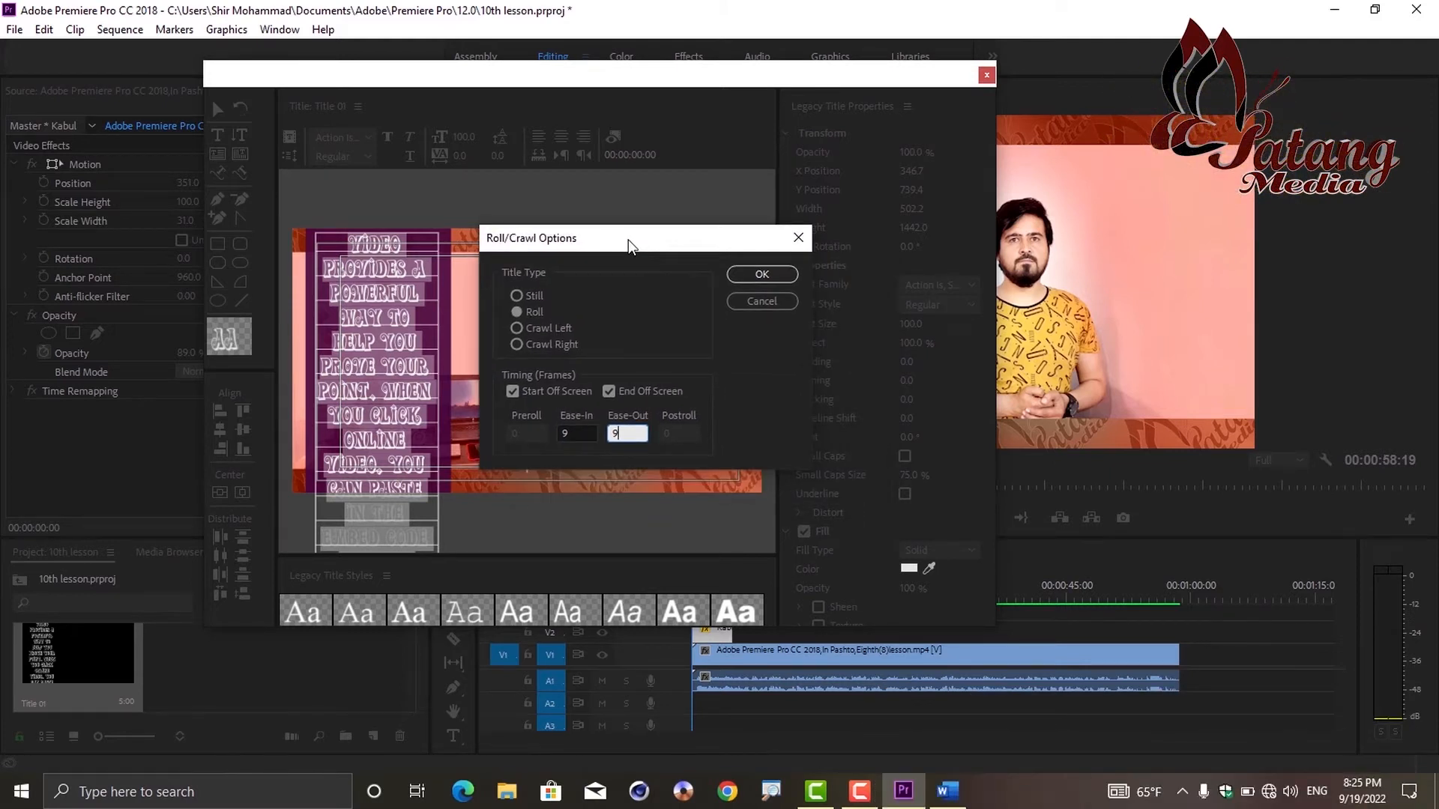
click(740, 281)
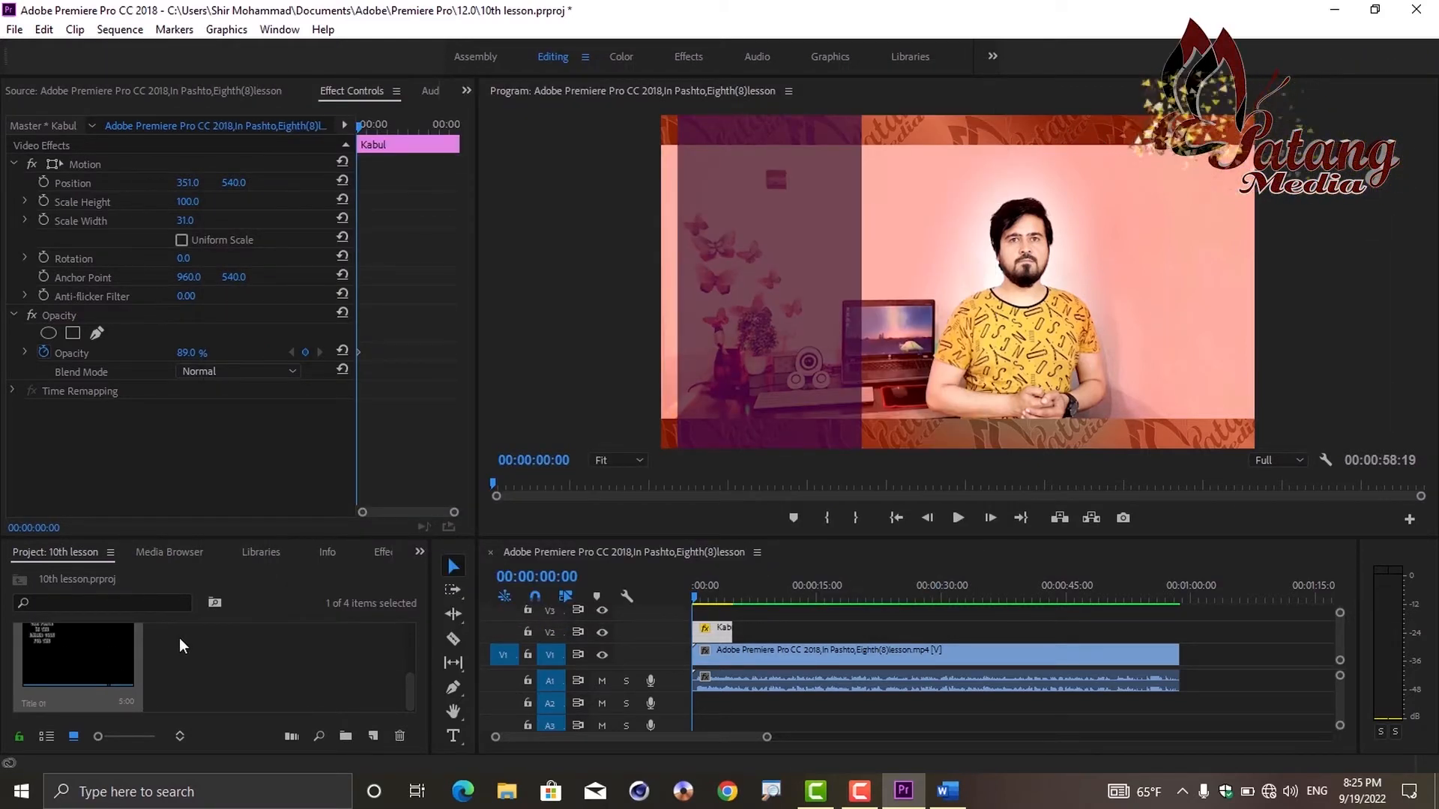
Step: Place Title 01 on track V3 at the sequence start above the color matte, mute track A1 and preview the roll
drag(435, 664, 684, 614)
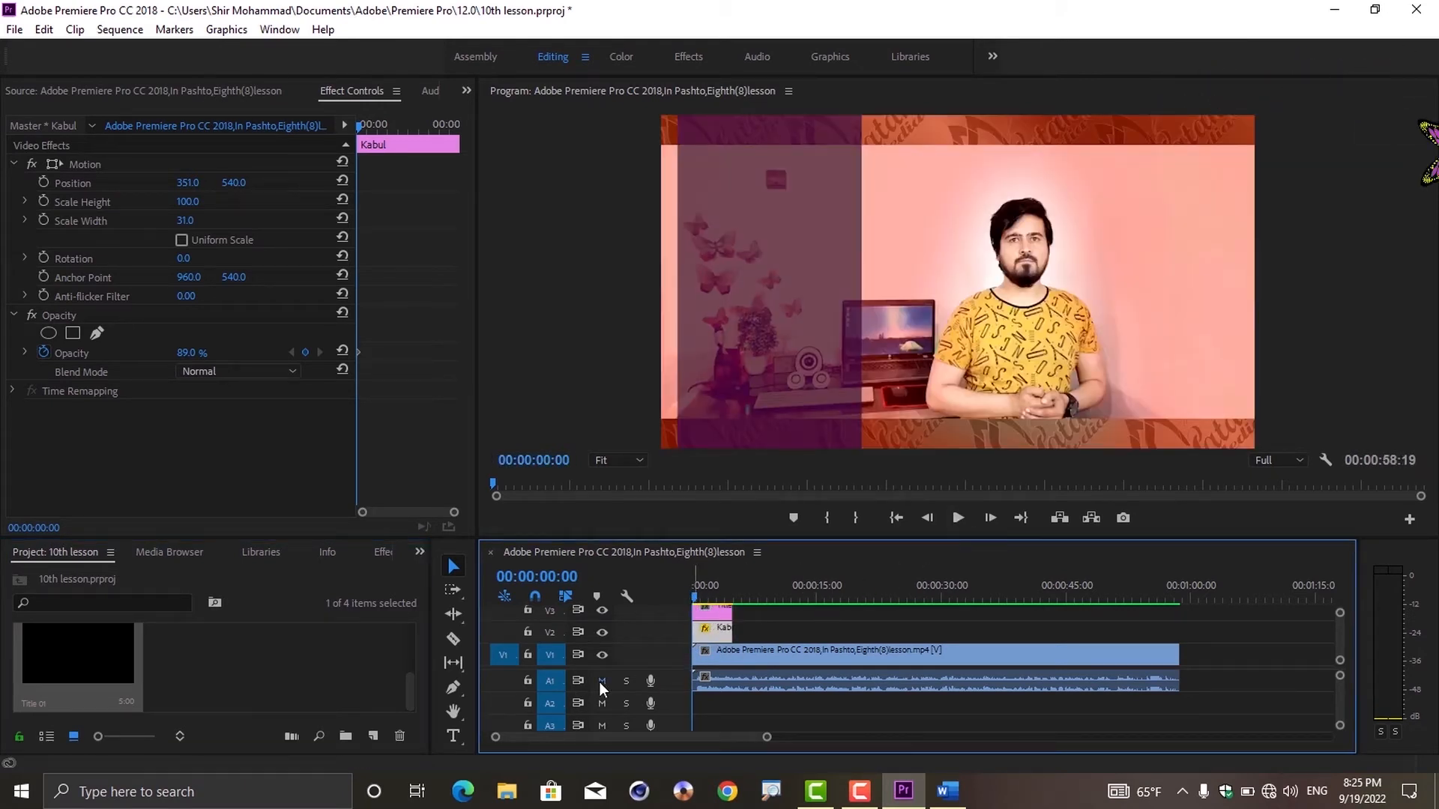
click(959, 519)
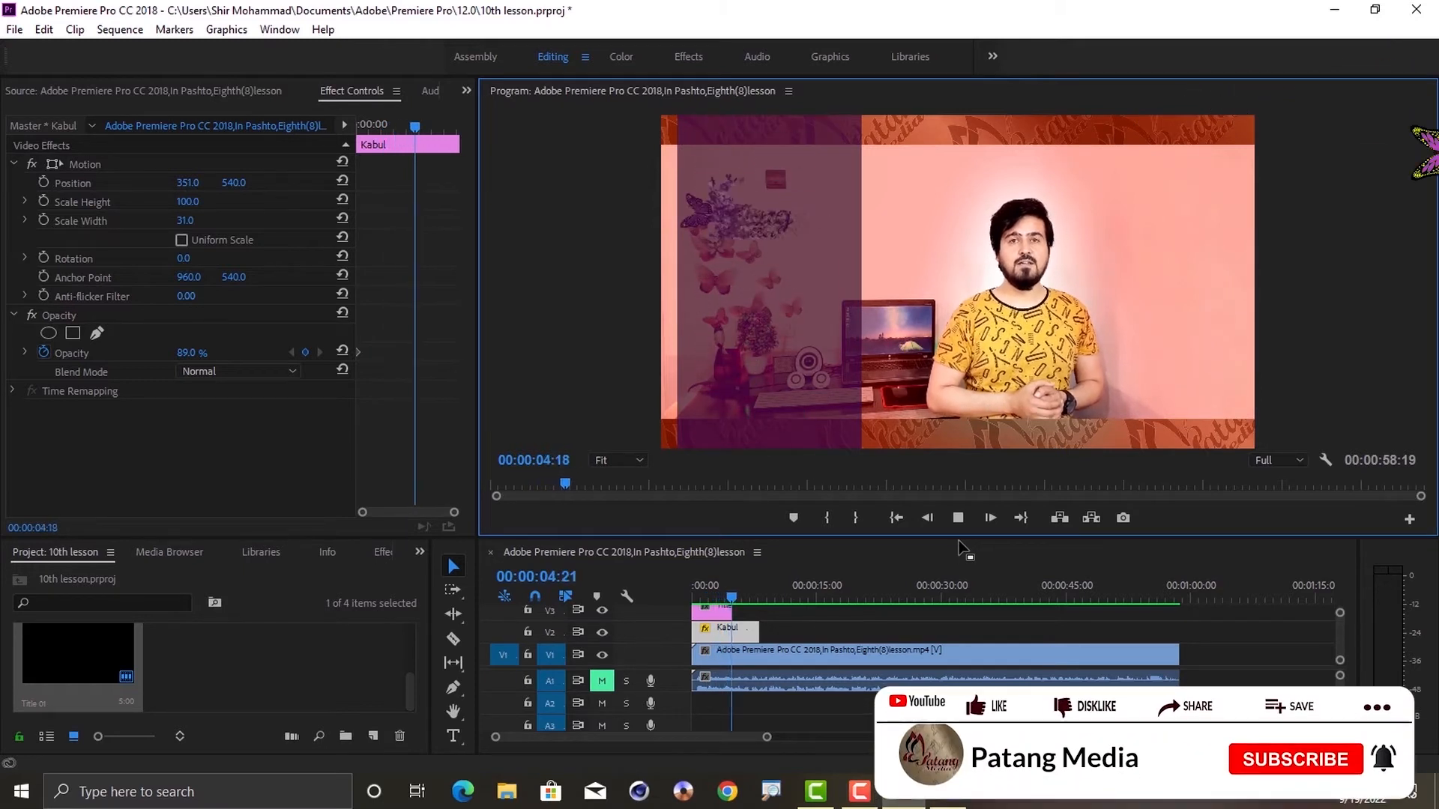
key(space)
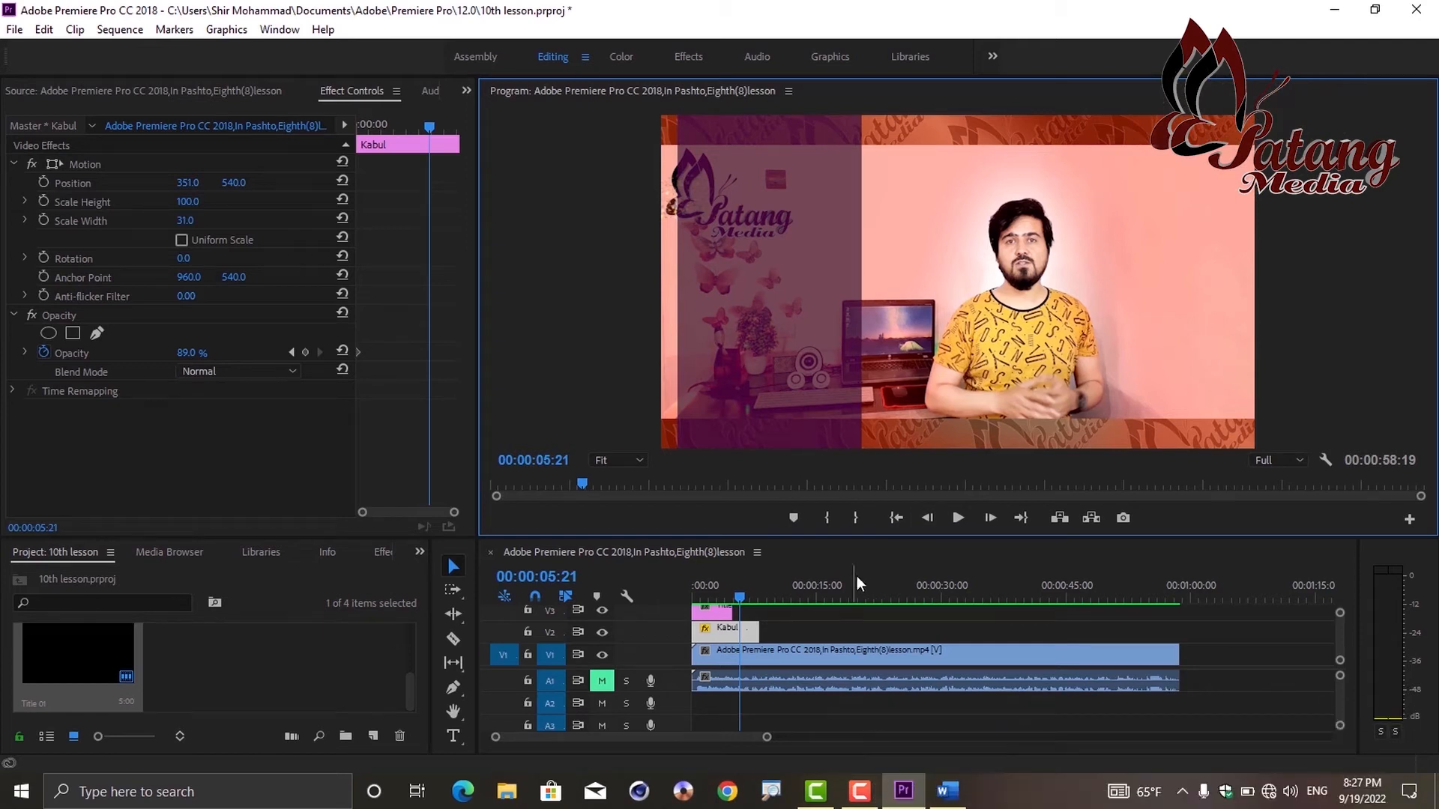
Step: Delete the title and color matte clips from tracks V3 and V2
drag(773, 610, 703, 636)
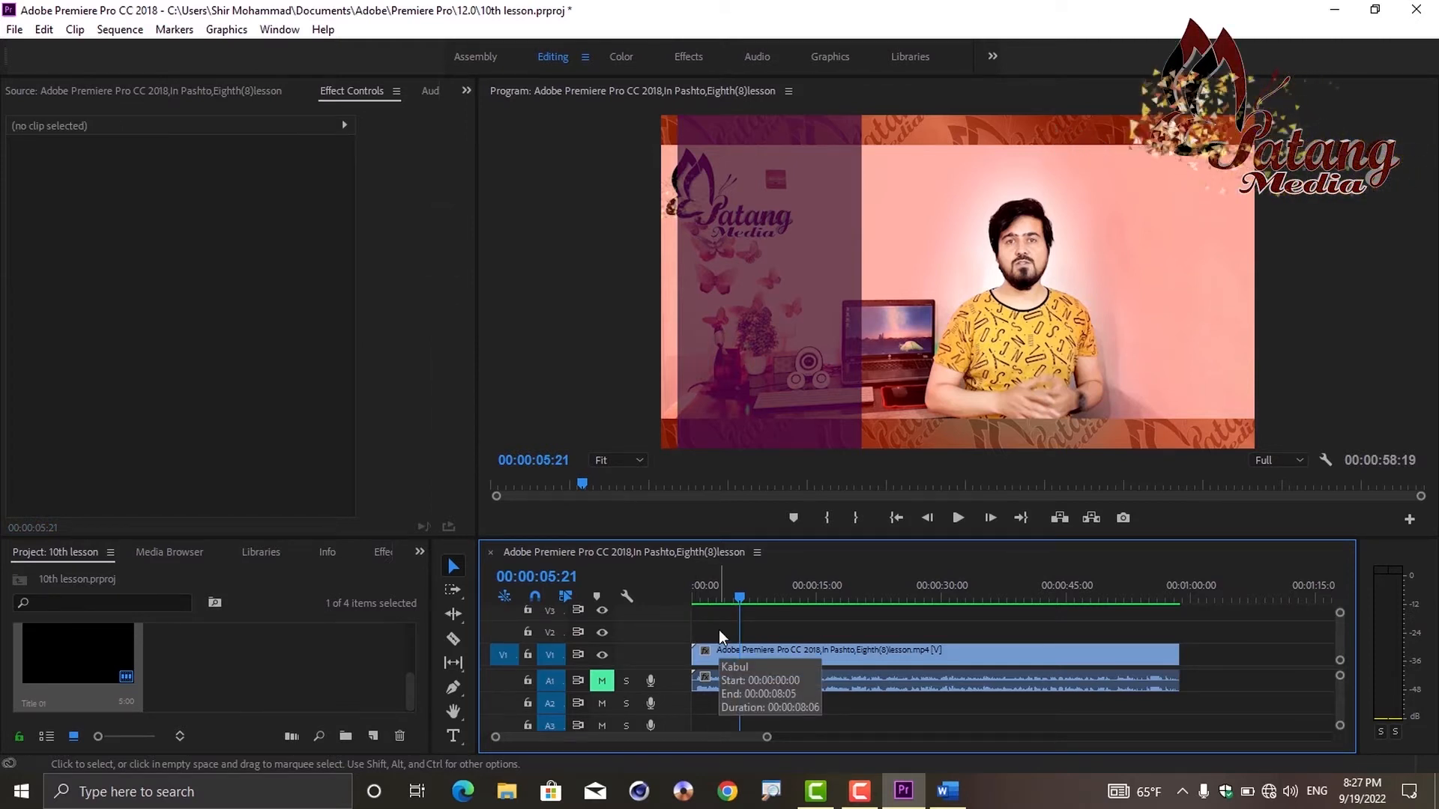
key(Delete)
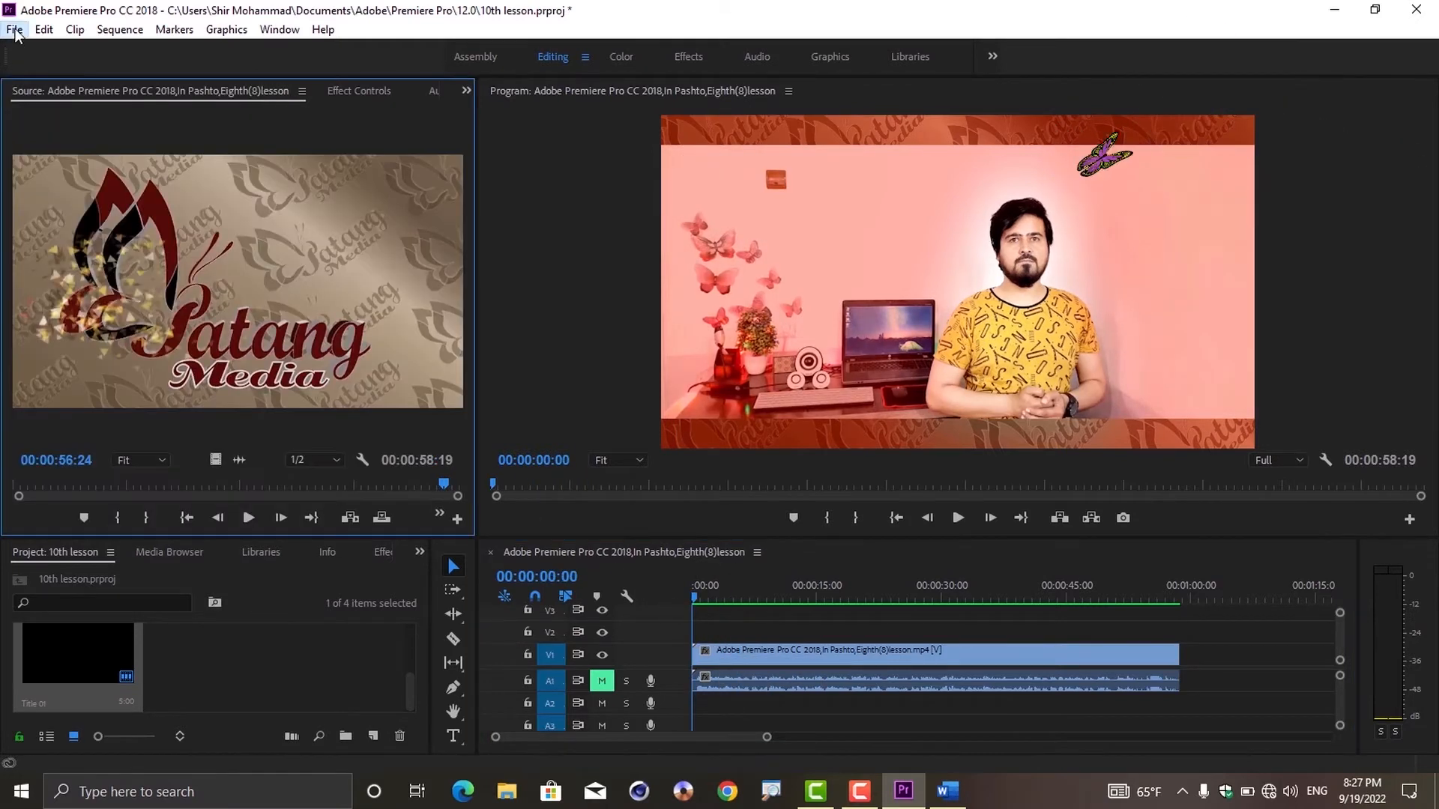
Step: Create a 1920 x 1080, 25 fps Bars and Tone item and place it directly after the video clip on V1 and A1
click(15, 30)
mouse_move(67, 49)
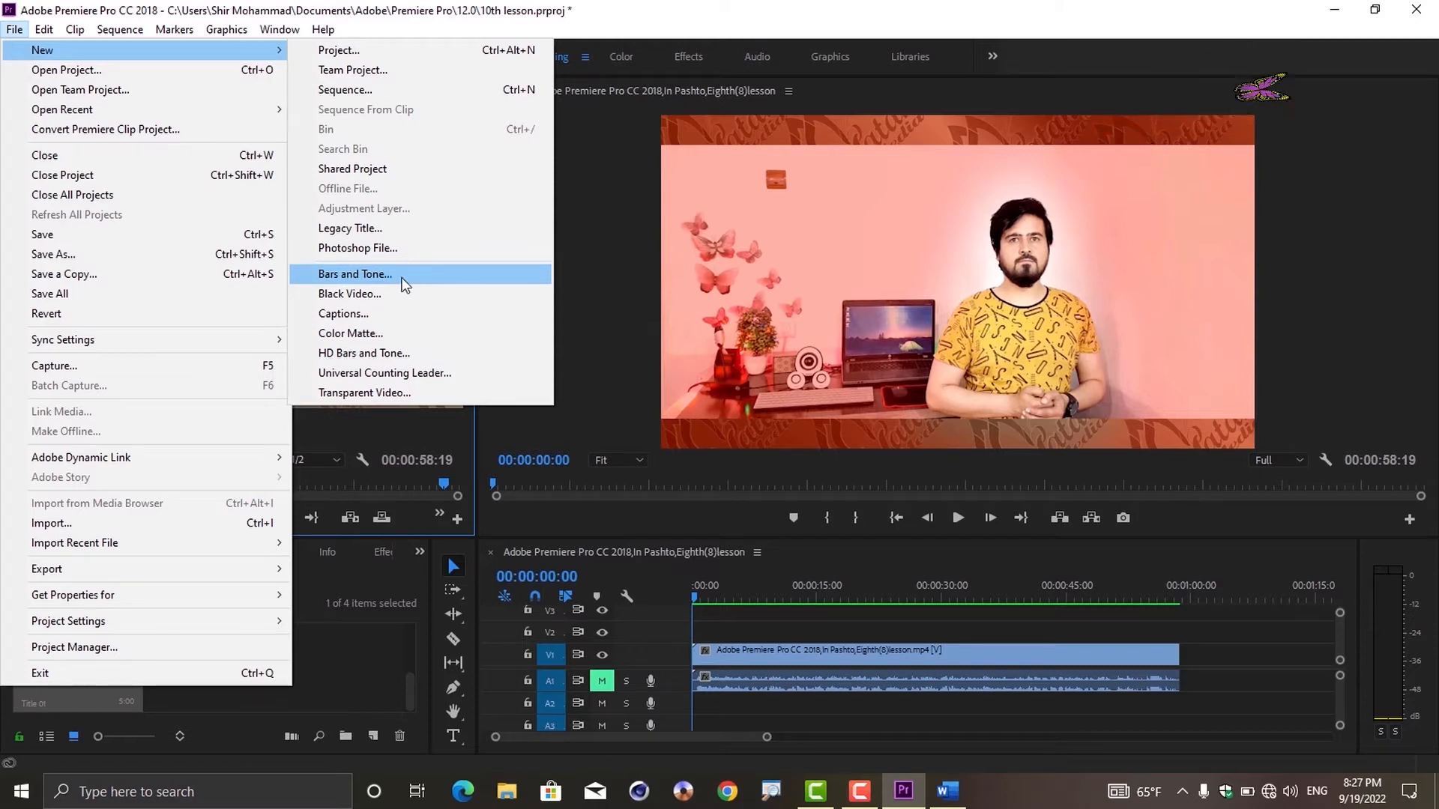
click(371, 275)
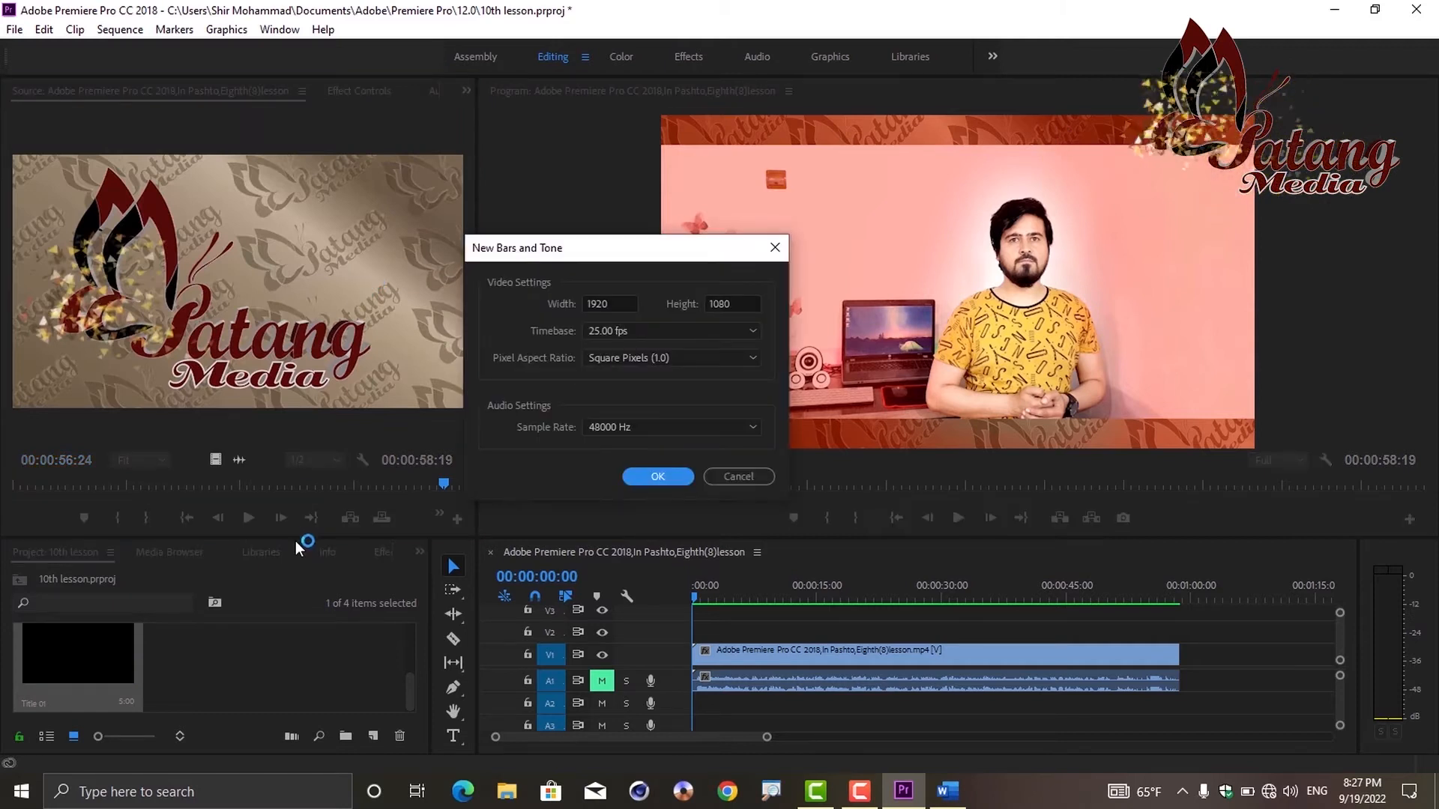
click(622, 487)
drag(210, 667, 1190, 663)
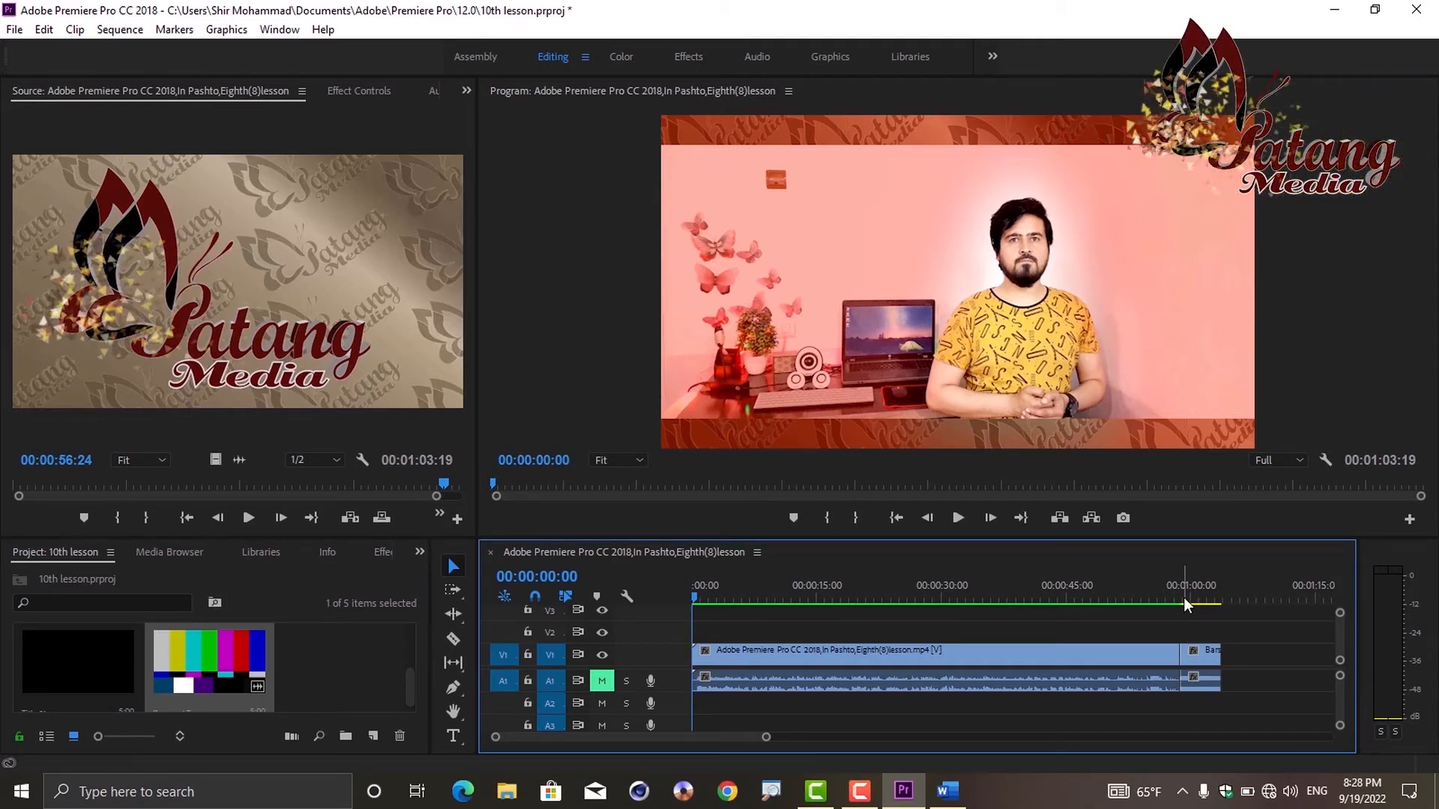
Step: Unmute track A1 and preview the Bars and Tone clip's picture and sound
click(1184, 598)
drag(1184, 597, 1192, 596)
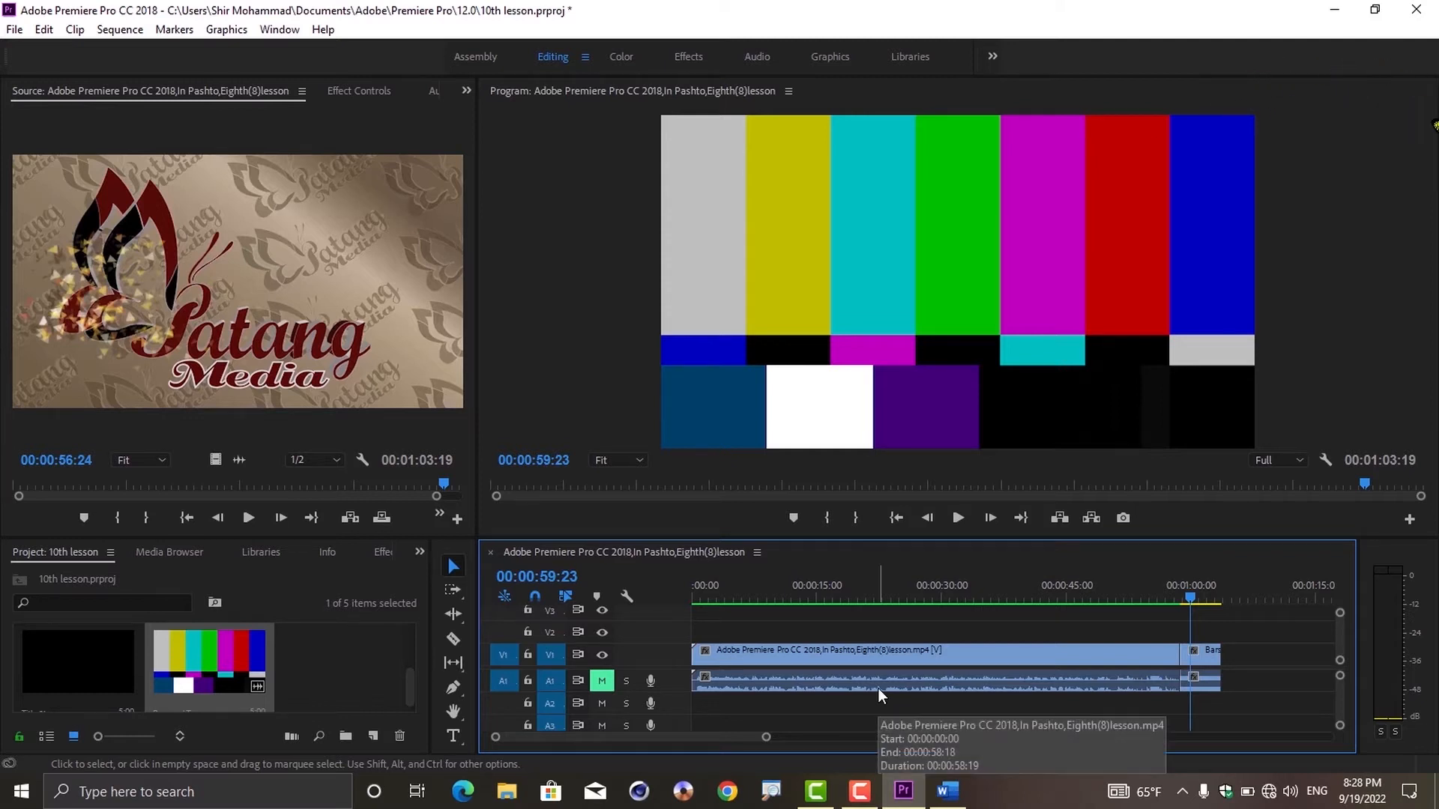
click(956, 521)
click(601, 682)
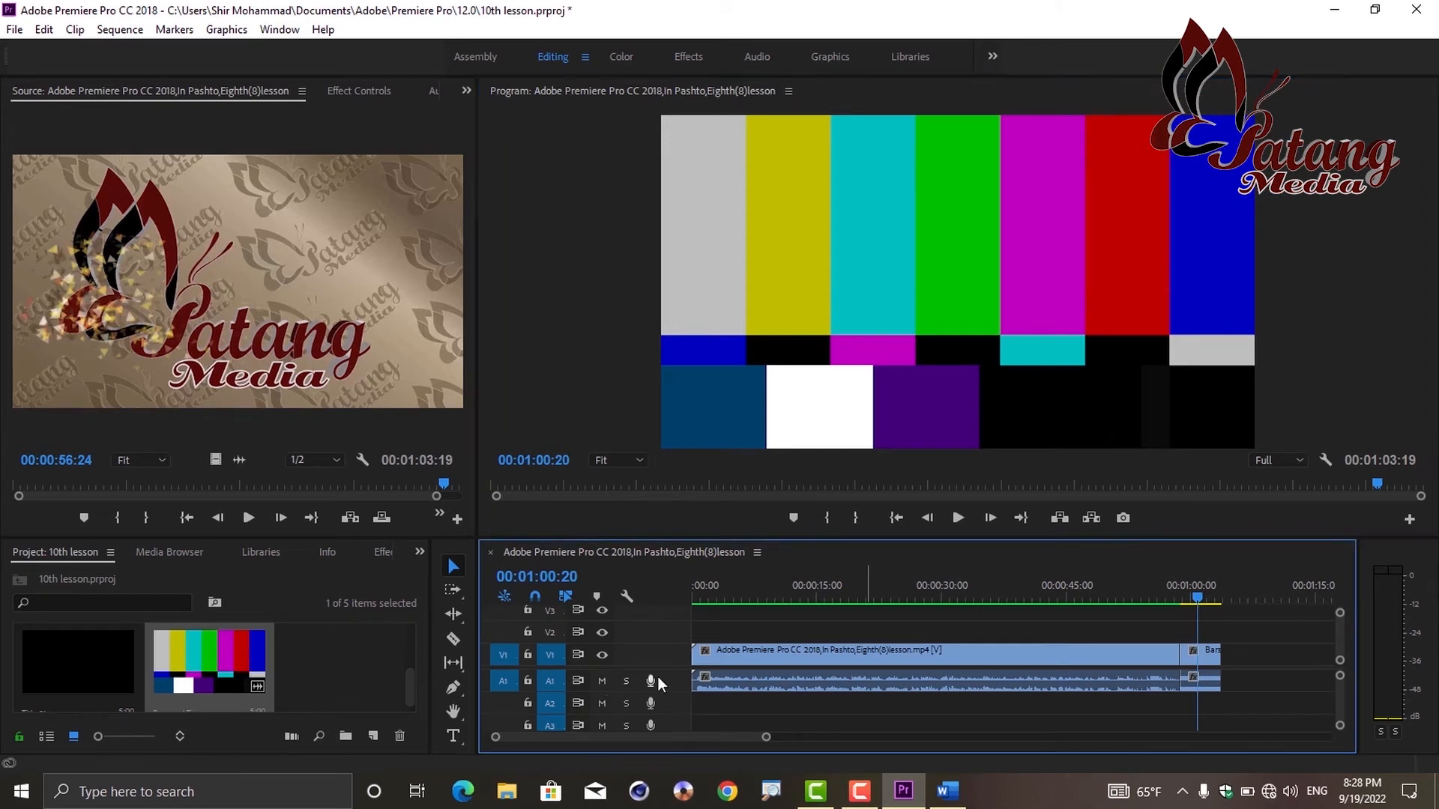
click(952, 520)
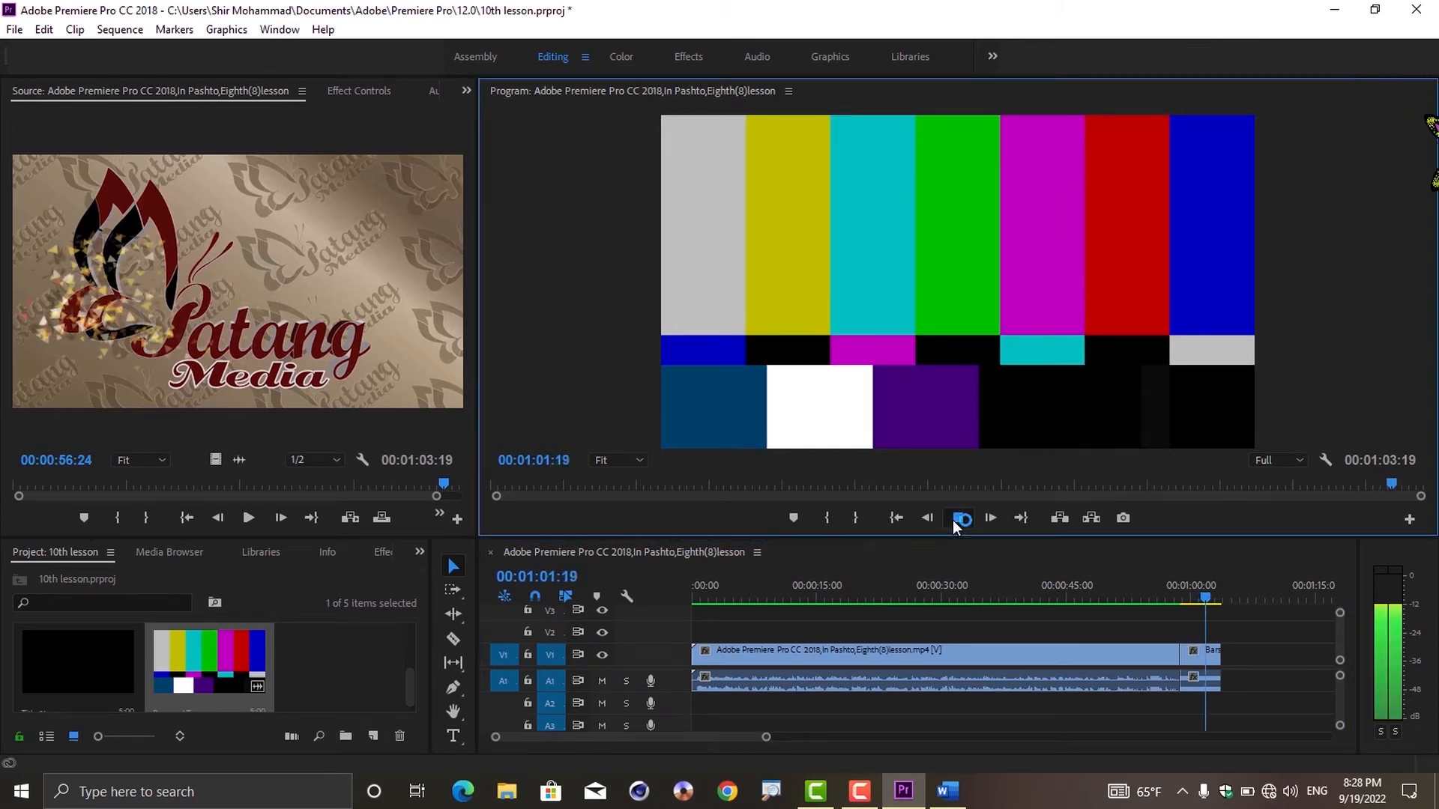
click(951, 520)
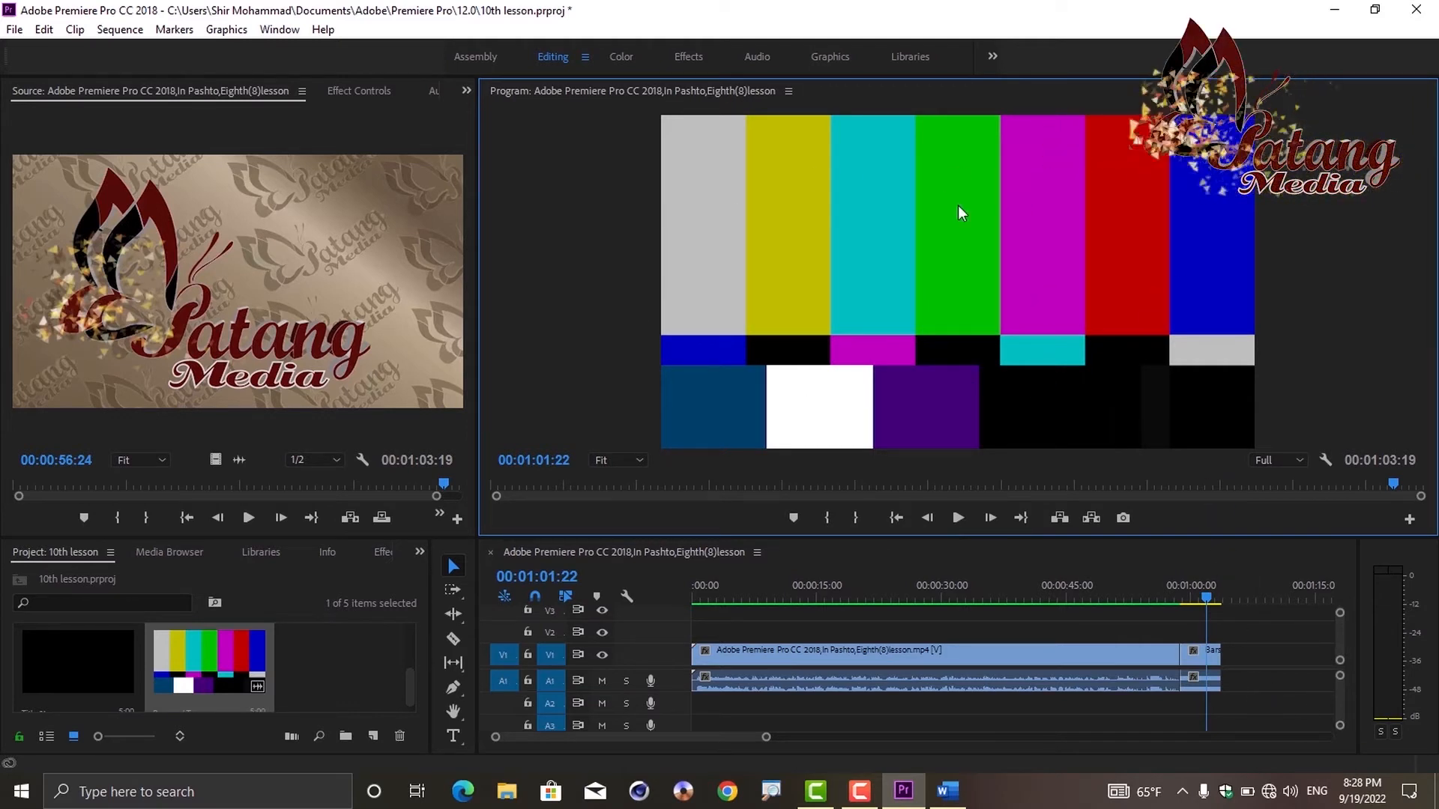
click(1194, 682)
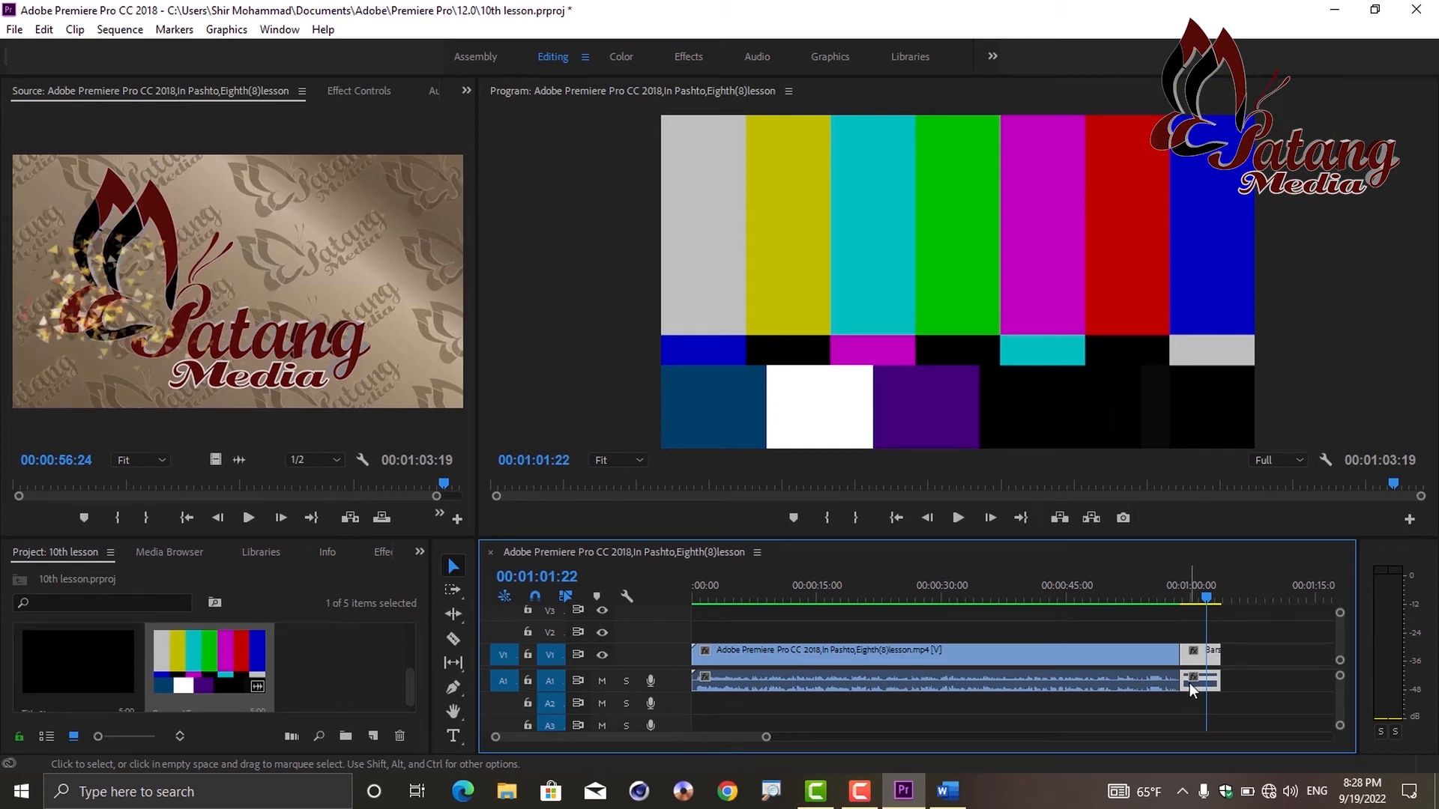
click(958, 517)
click(958, 518)
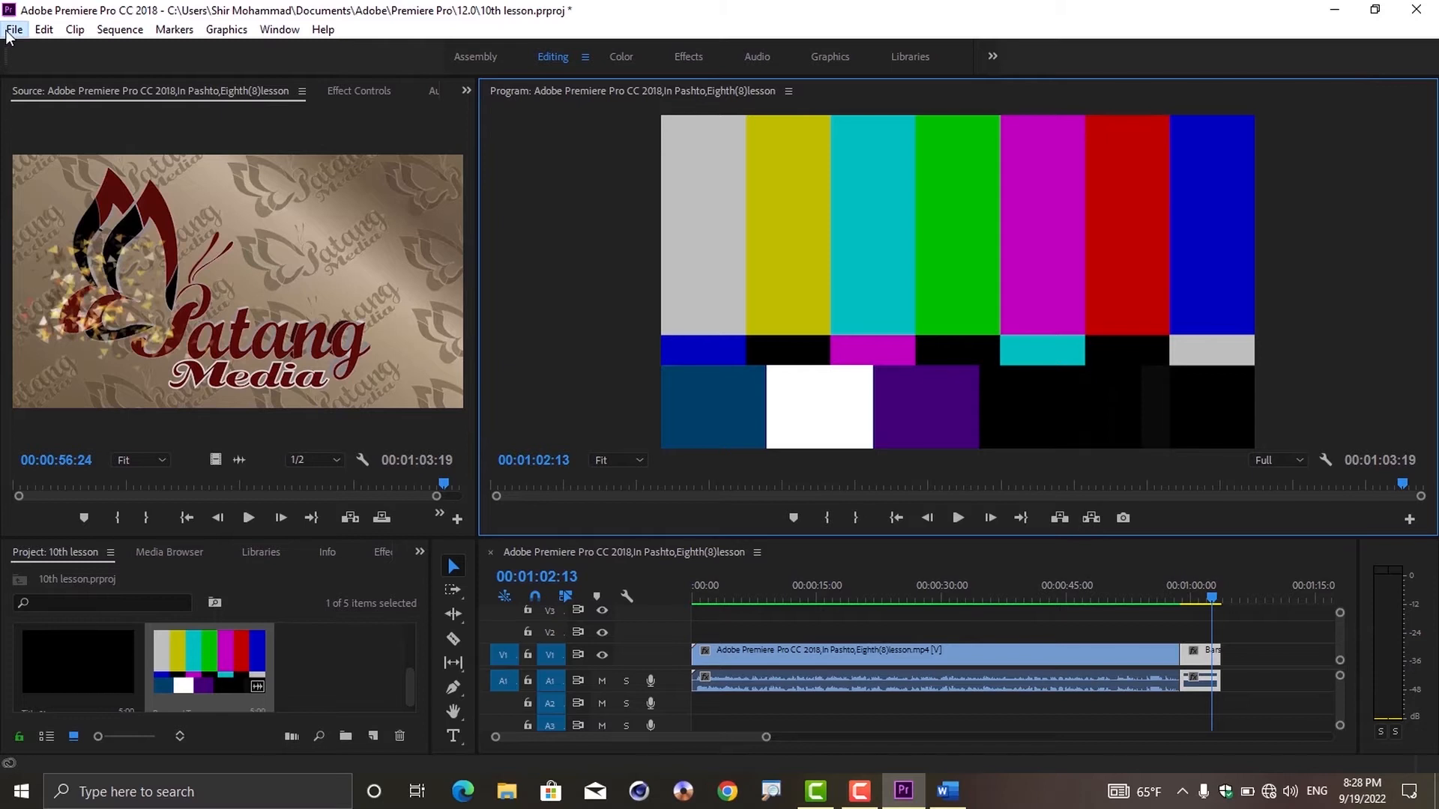
Step: Create a 1920 x 1080, 25 fps HD Bars and Tone item and place it directly after the Bars and Tone clip
click(9, 33)
mouse_move(89, 49)
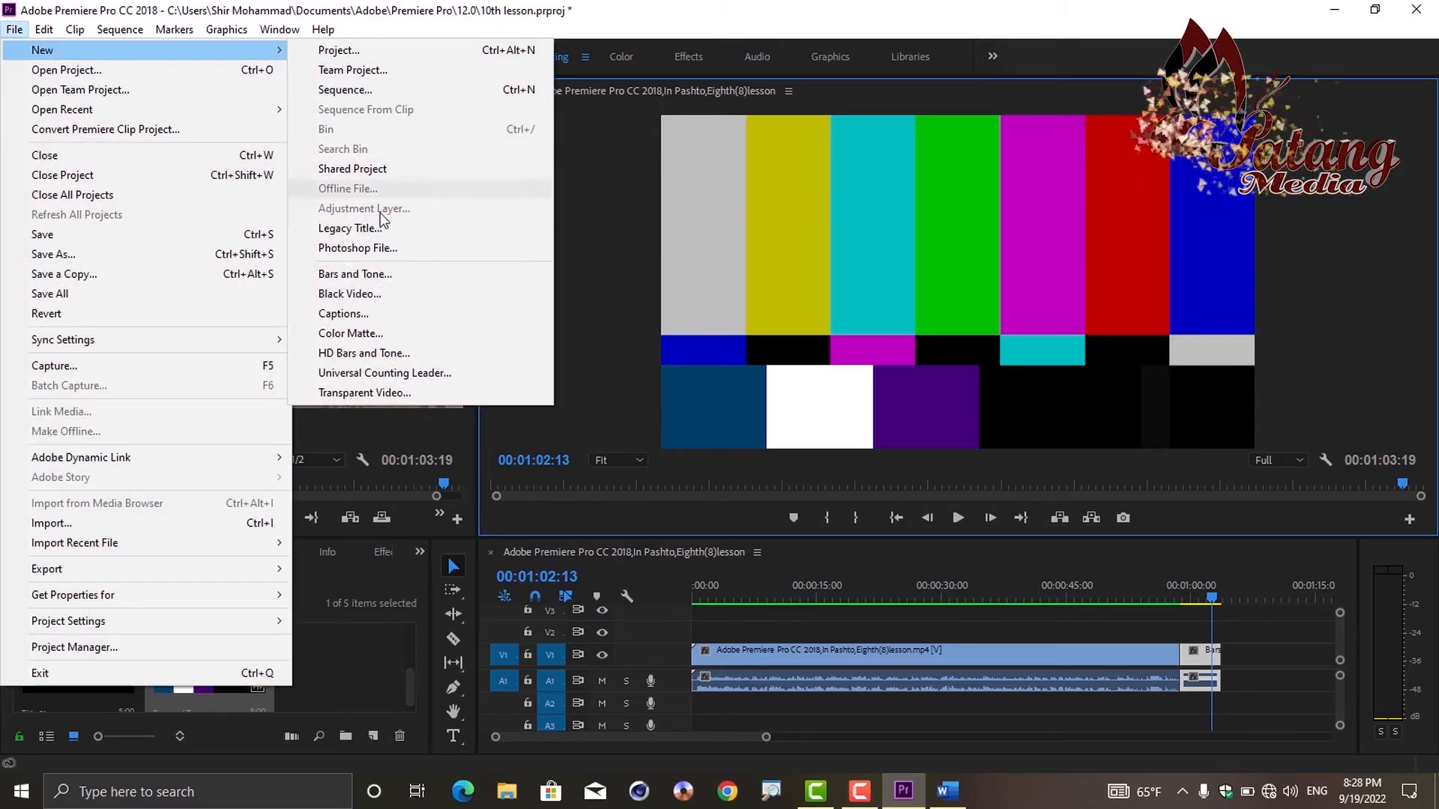
click(462, 353)
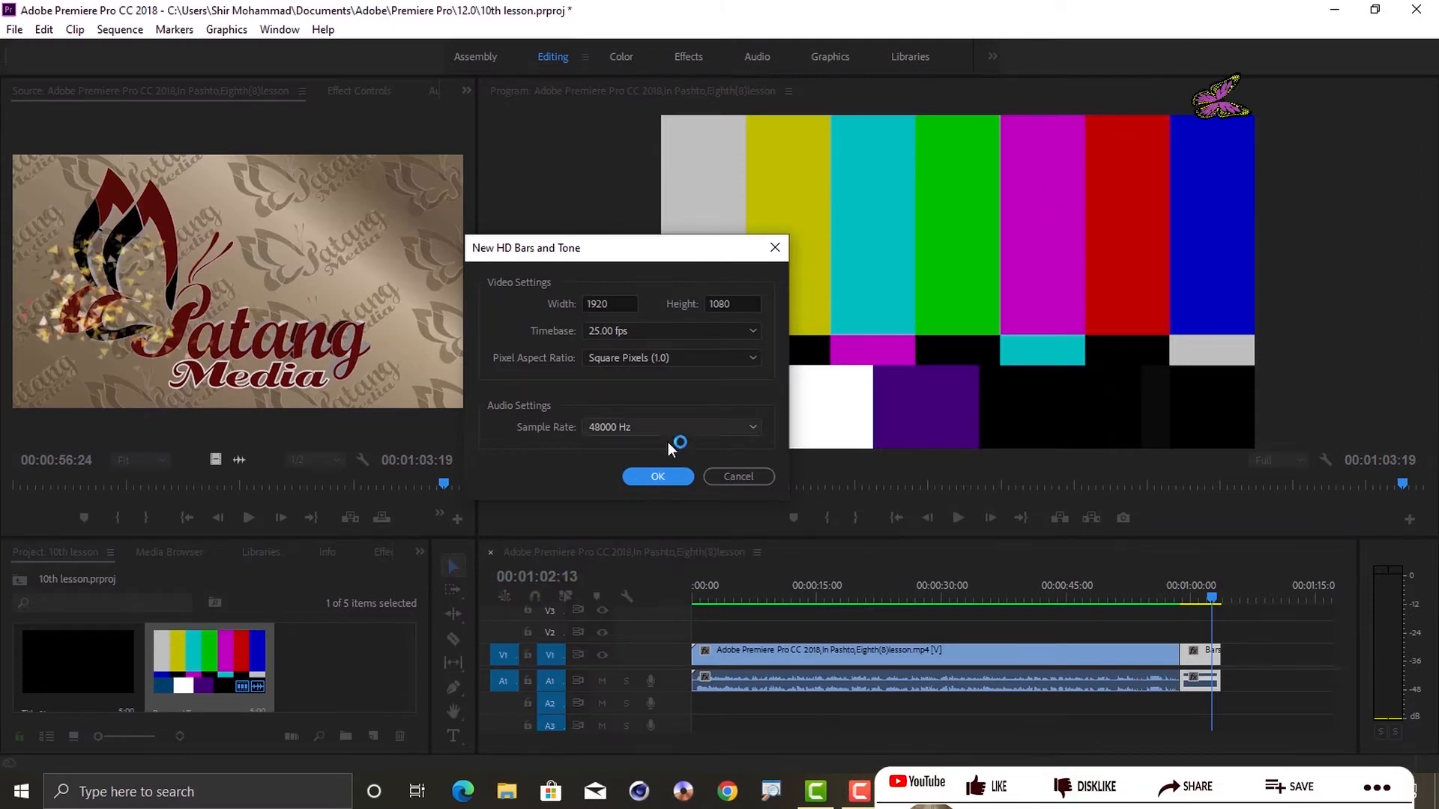
click(653, 476)
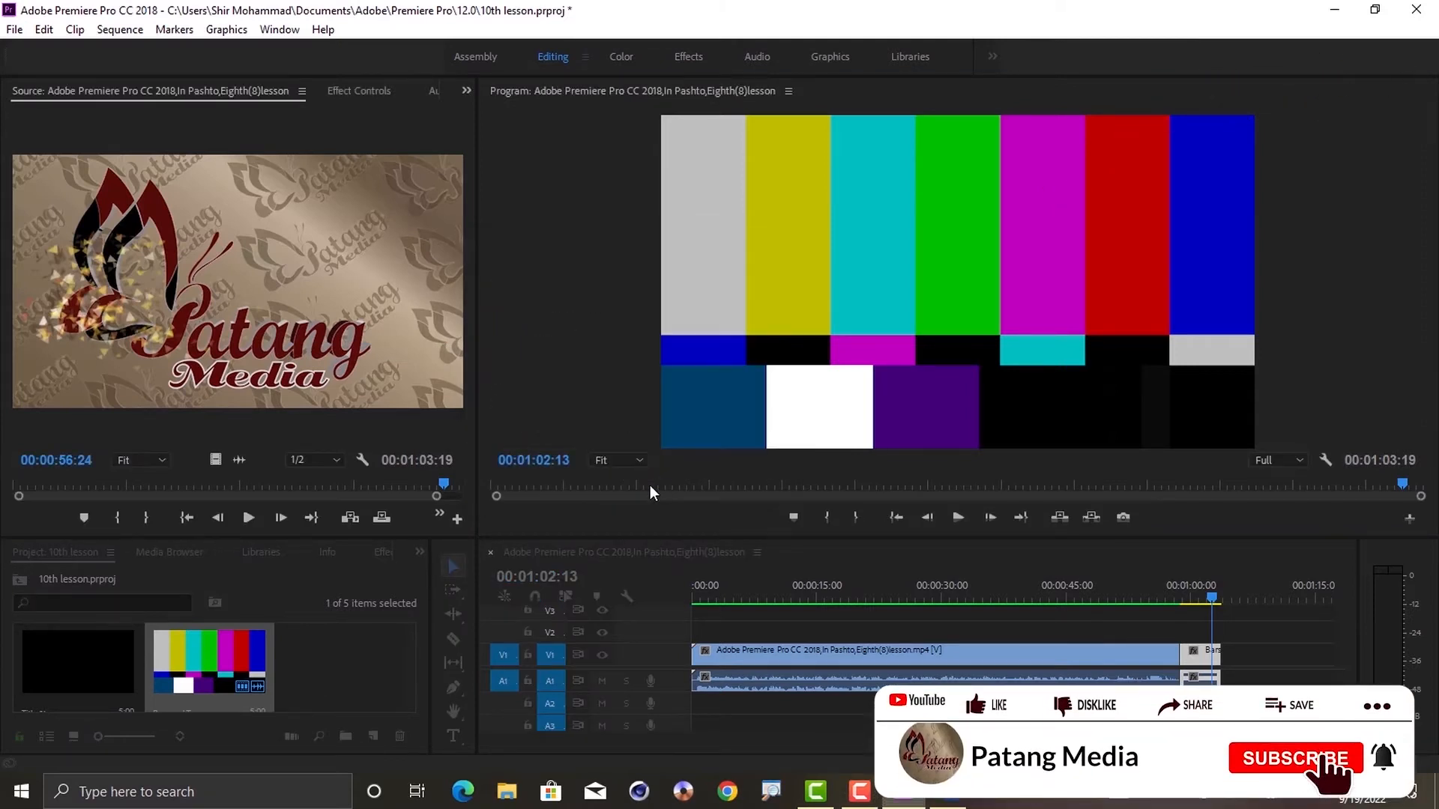
drag(343, 656, 1228, 653)
Step: Preview the HD Bars and Tone clip and compare its pattern with the standard Bars and Tone clip
drag(1217, 600, 1249, 604)
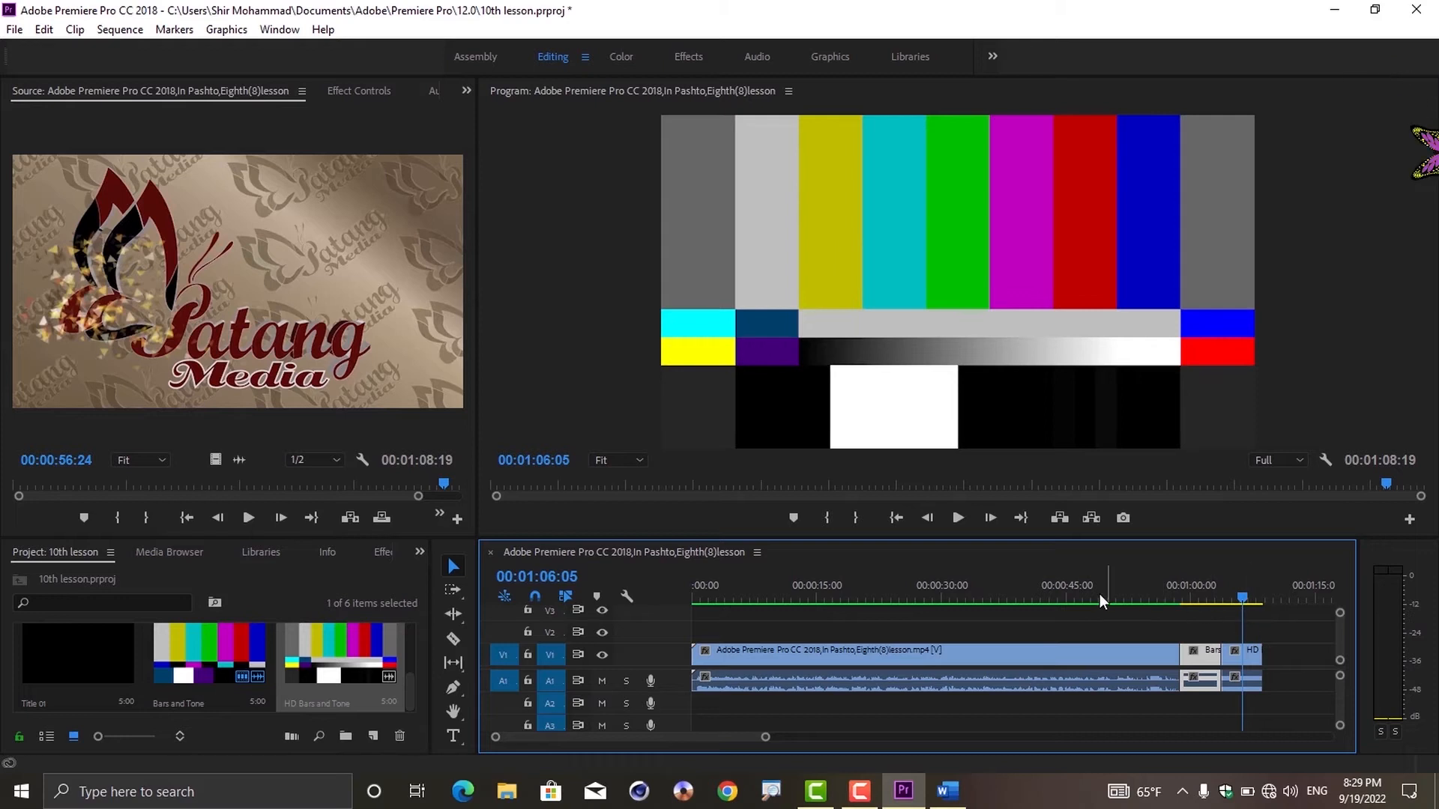
click(958, 517)
click(959, 523)
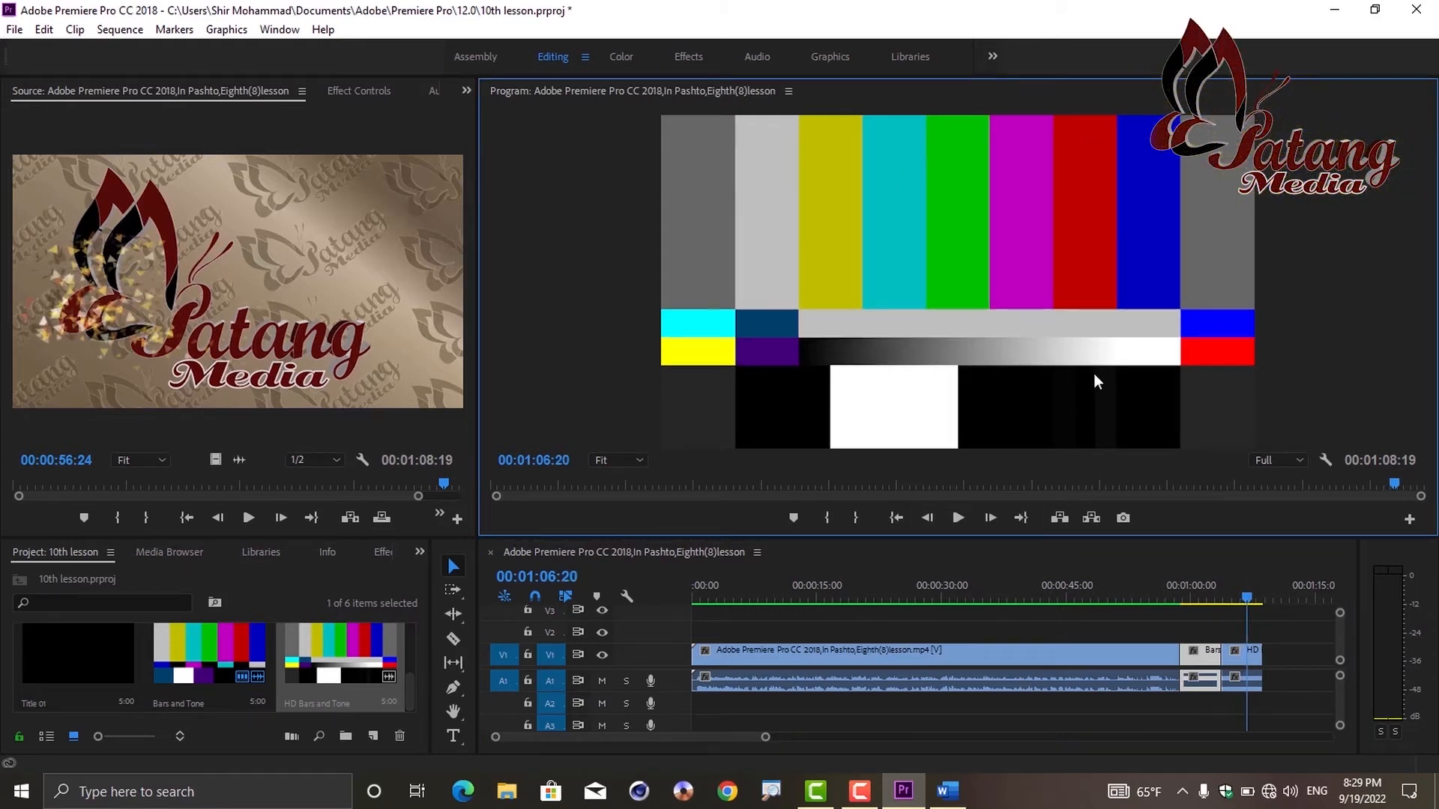
click(1204, 601)
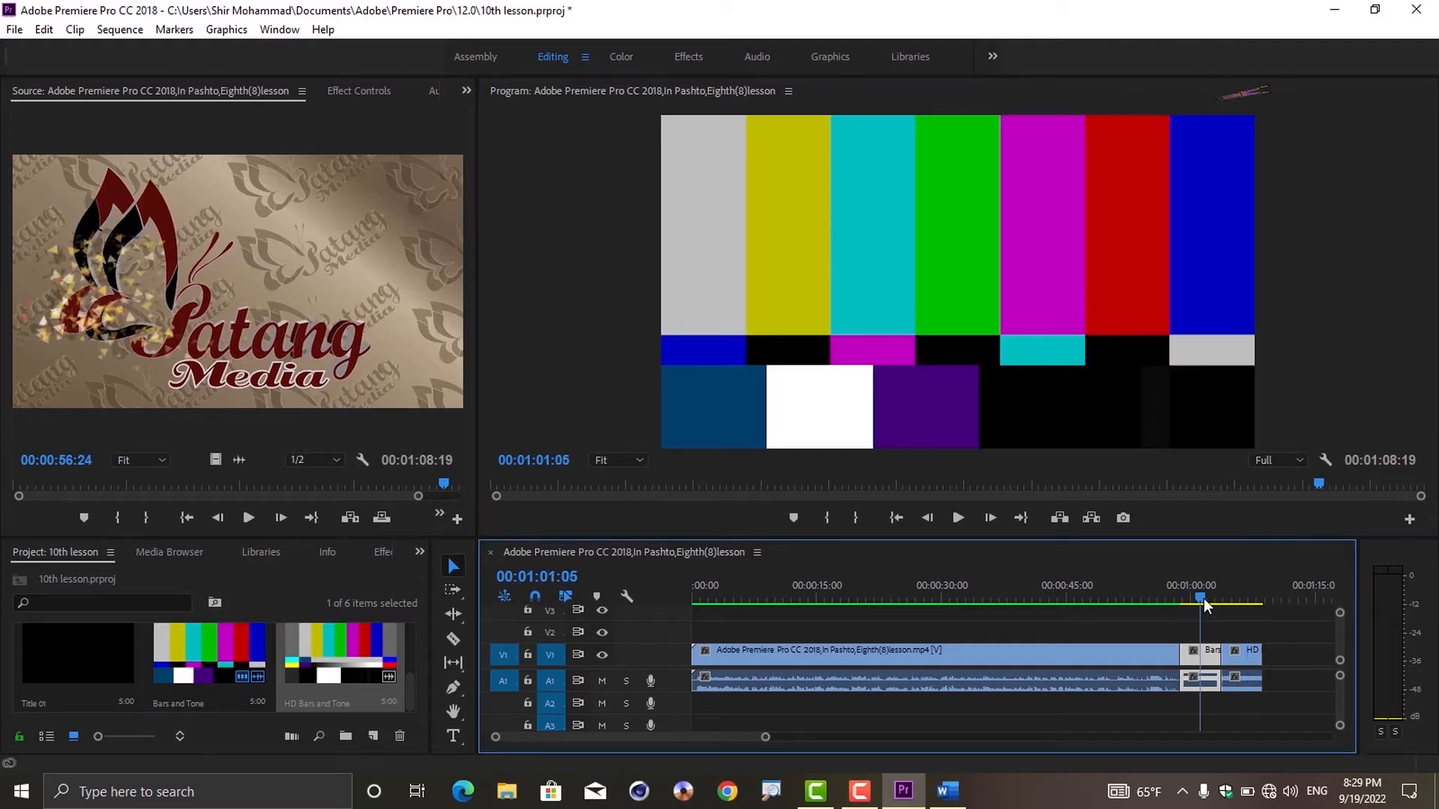
Step: Start a new Universal Counting Leader at 1920 x 1080, 25 fps, square pixels and a 48000 Hz sample rate
click(21, 30)
mouse_move(272, 52)
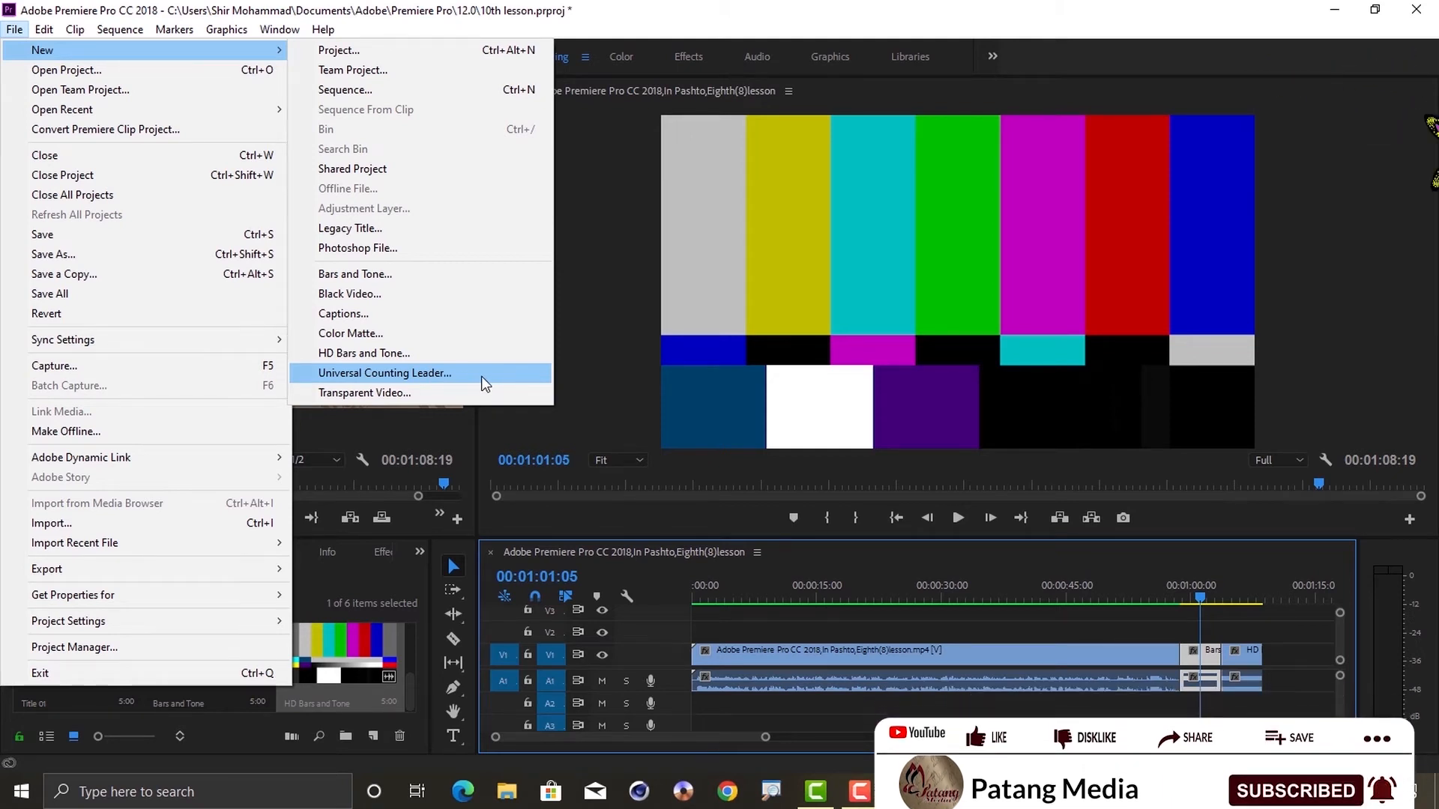
click(454, 379)
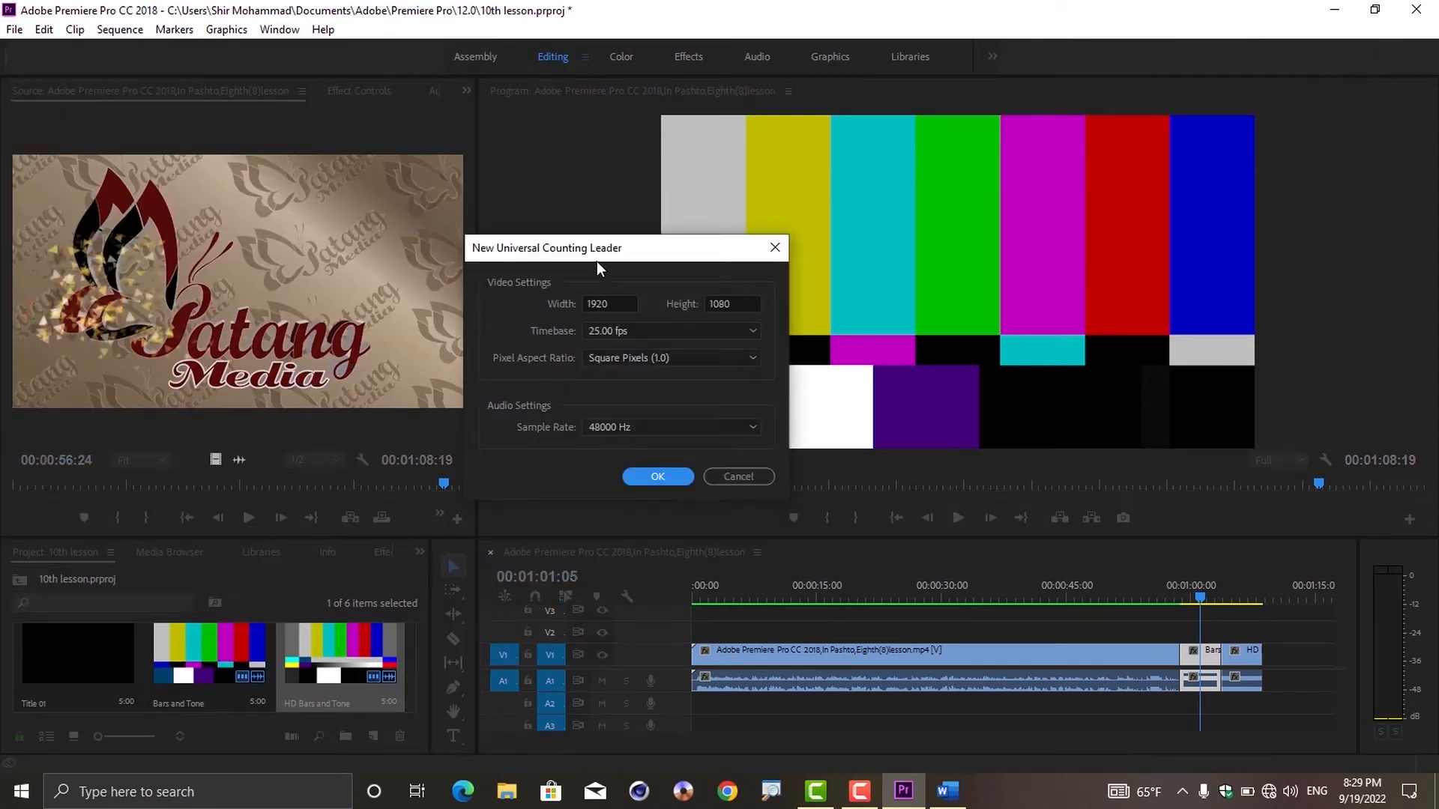
drag(596, 261, 522, 221)
click(584, 437)
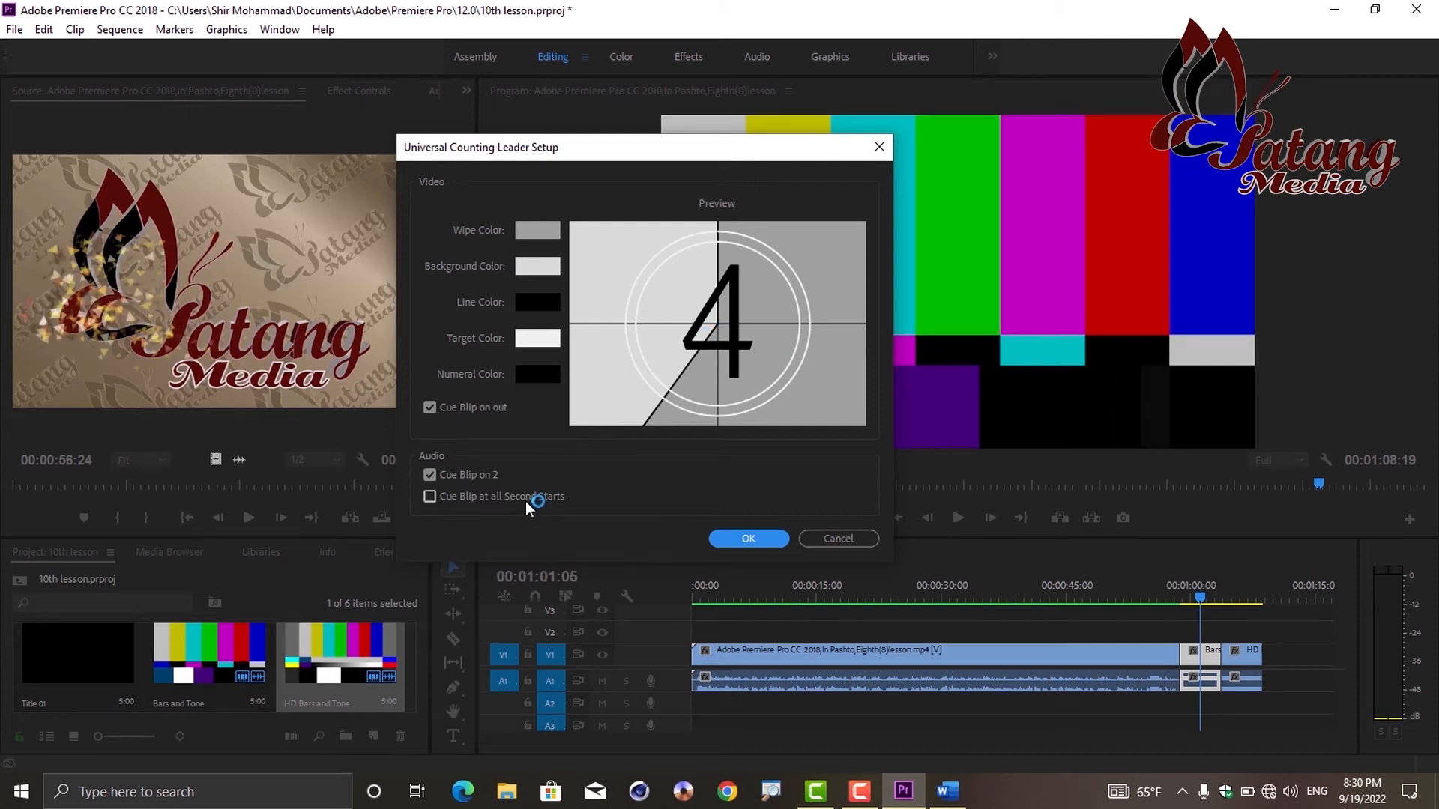
Step: Set the counting leader's wipe color to green and its background color to dark red
click(535, 235)
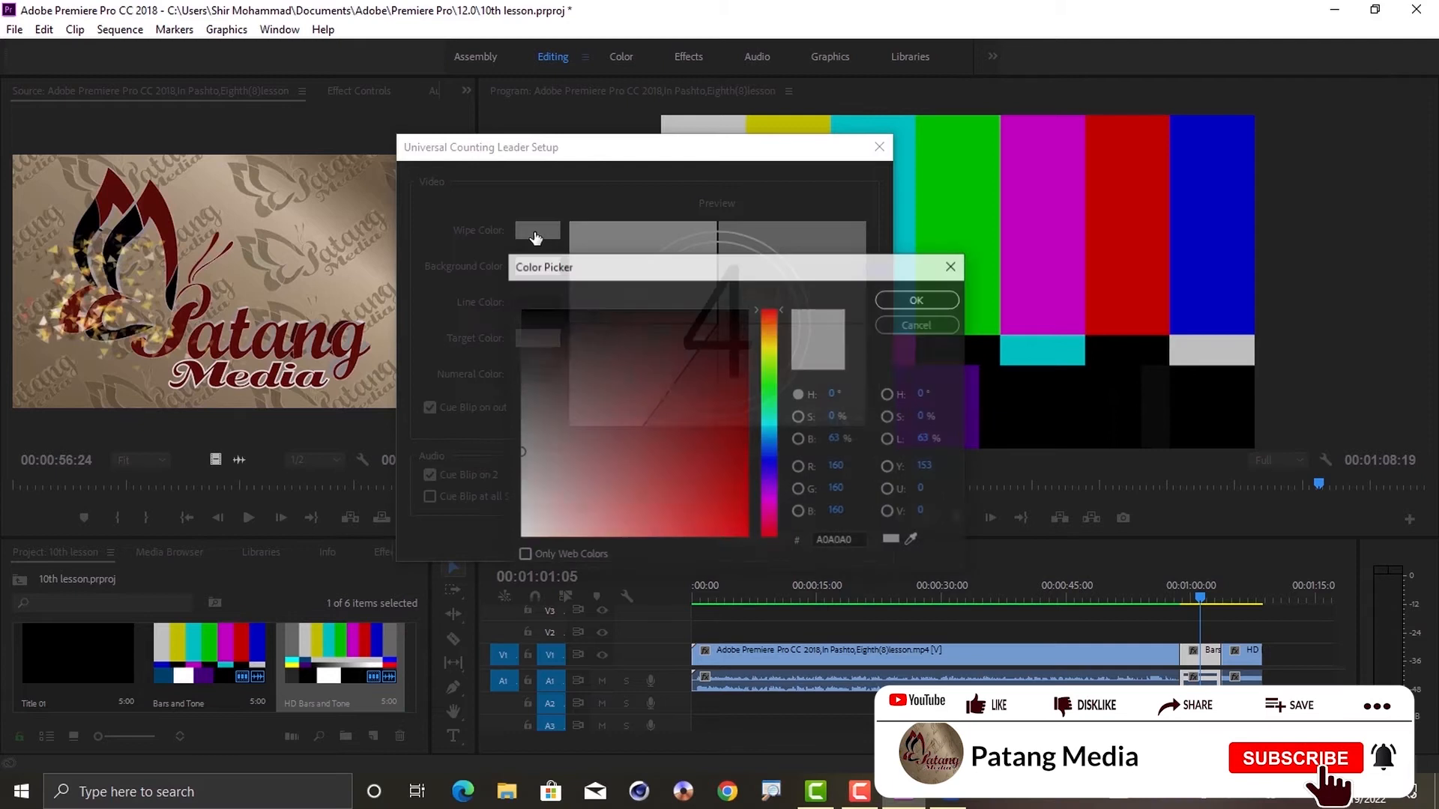
click(770, 376)
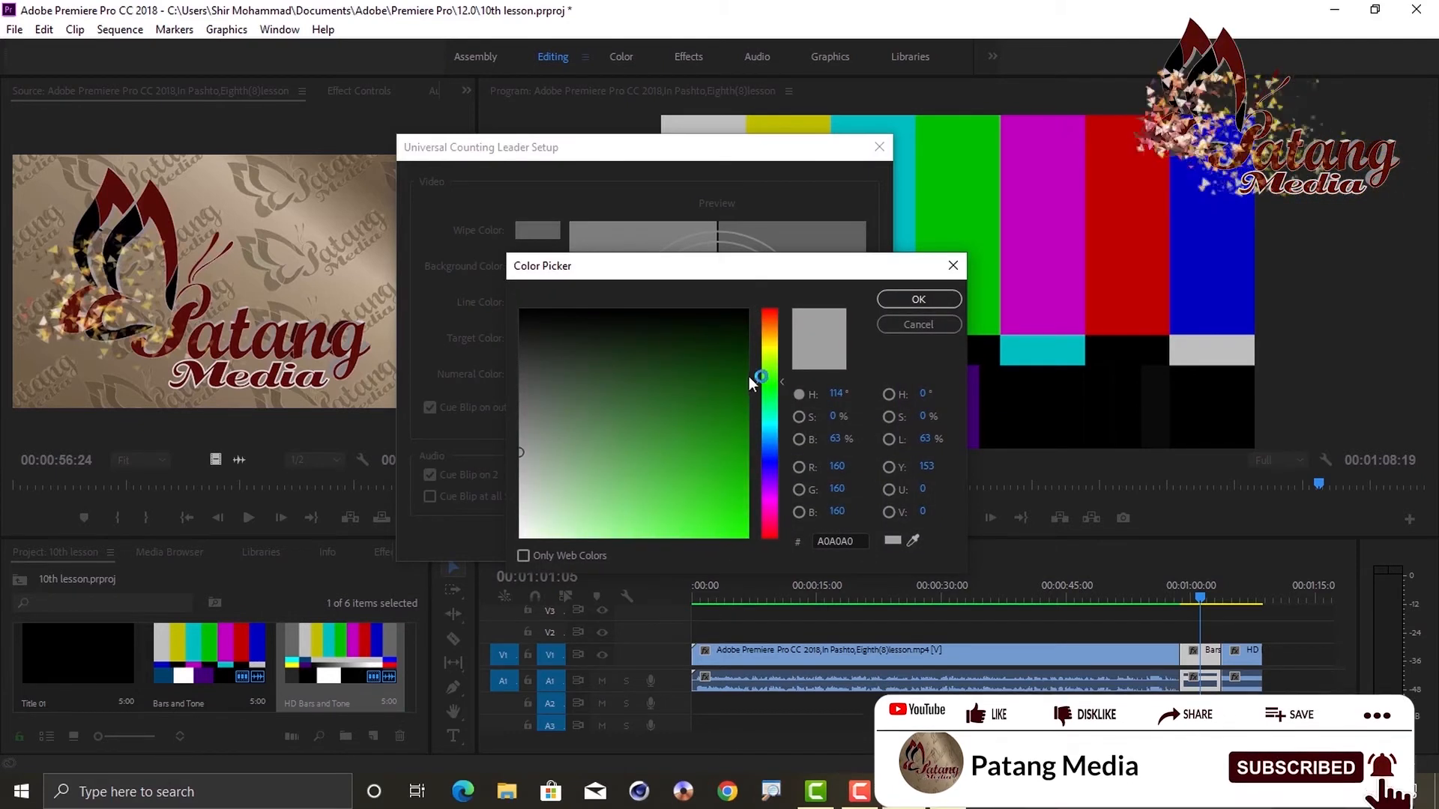
click(749, 376)
click(895, 302)
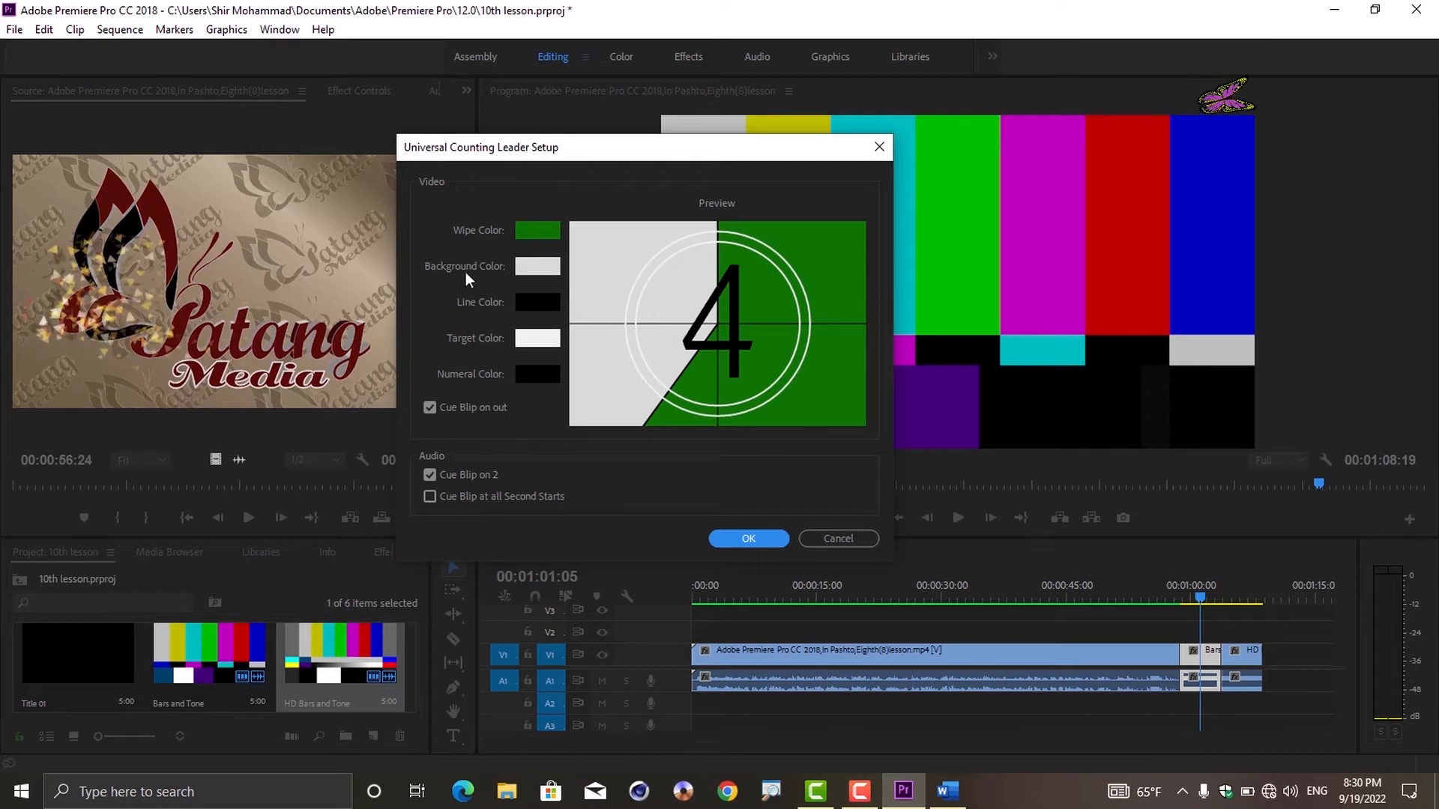
click(529, 267)
click(739, 415)
click(895, 300)
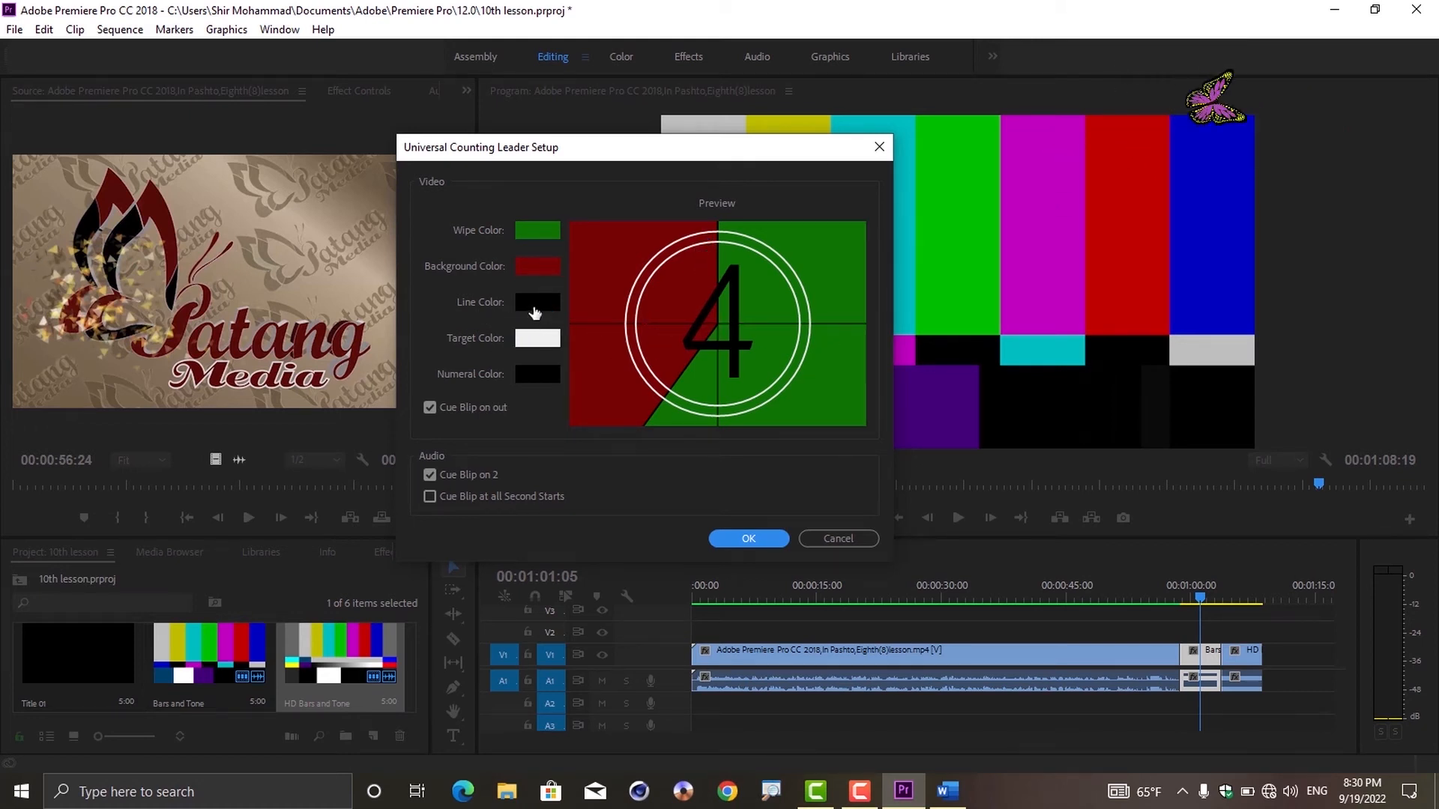
Step: Set the leader's line color to yellow C3DD10, enable Cue Blip at all Second Starts and accept the setup
click(535, 309)
drag(767, 386, 767, 352)
drag(725, 482, 731, 507)
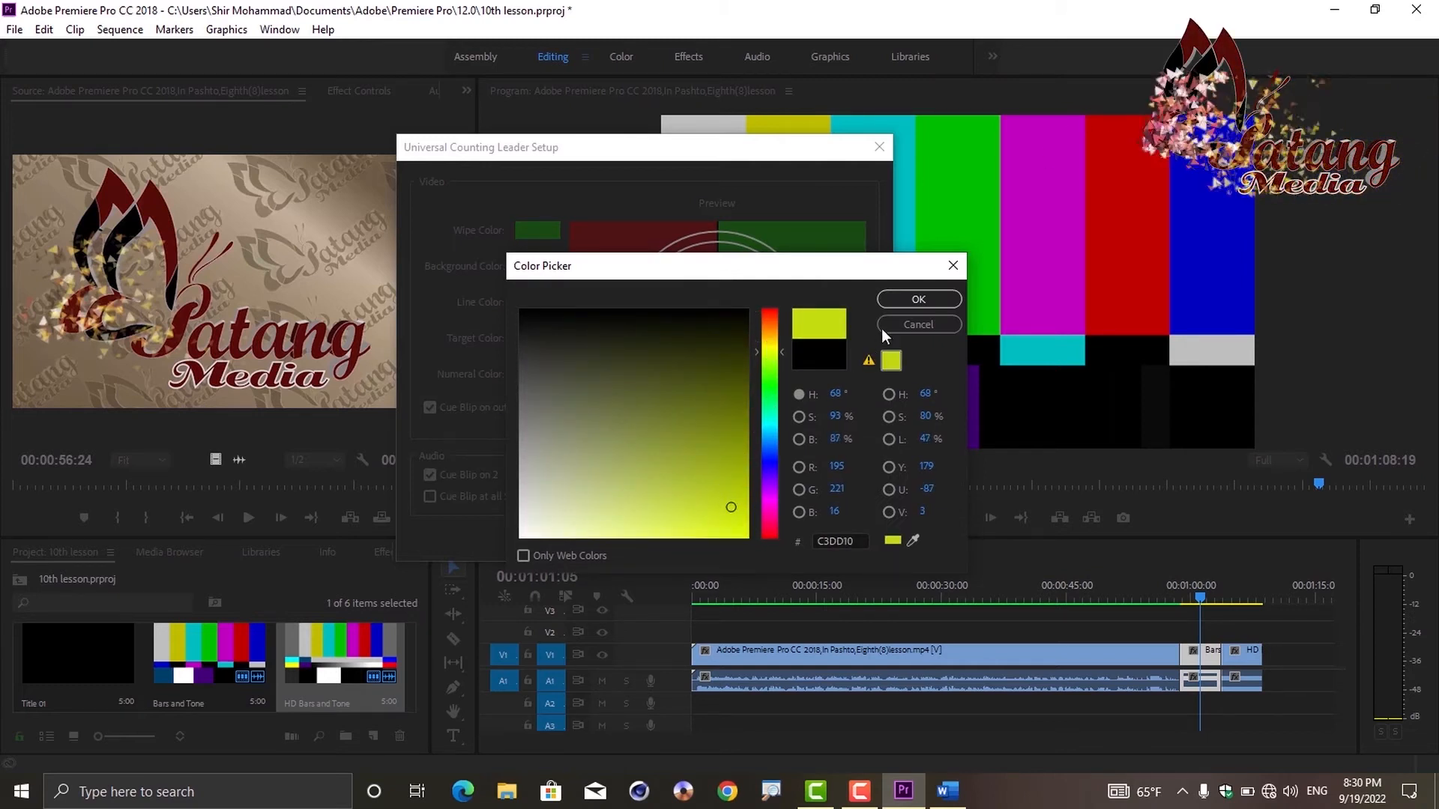
click(918, 299)
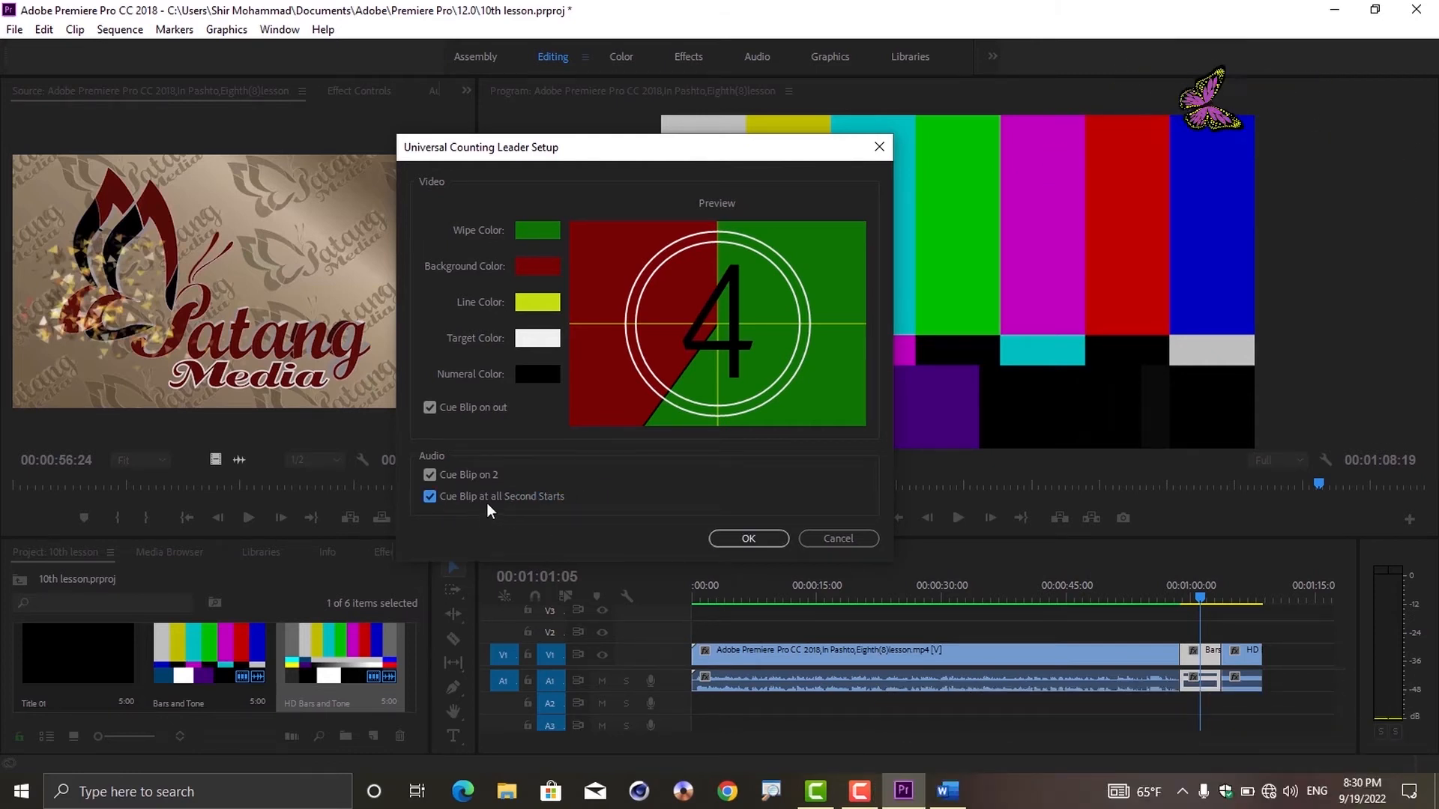
drag(672, 159, 607, 123)
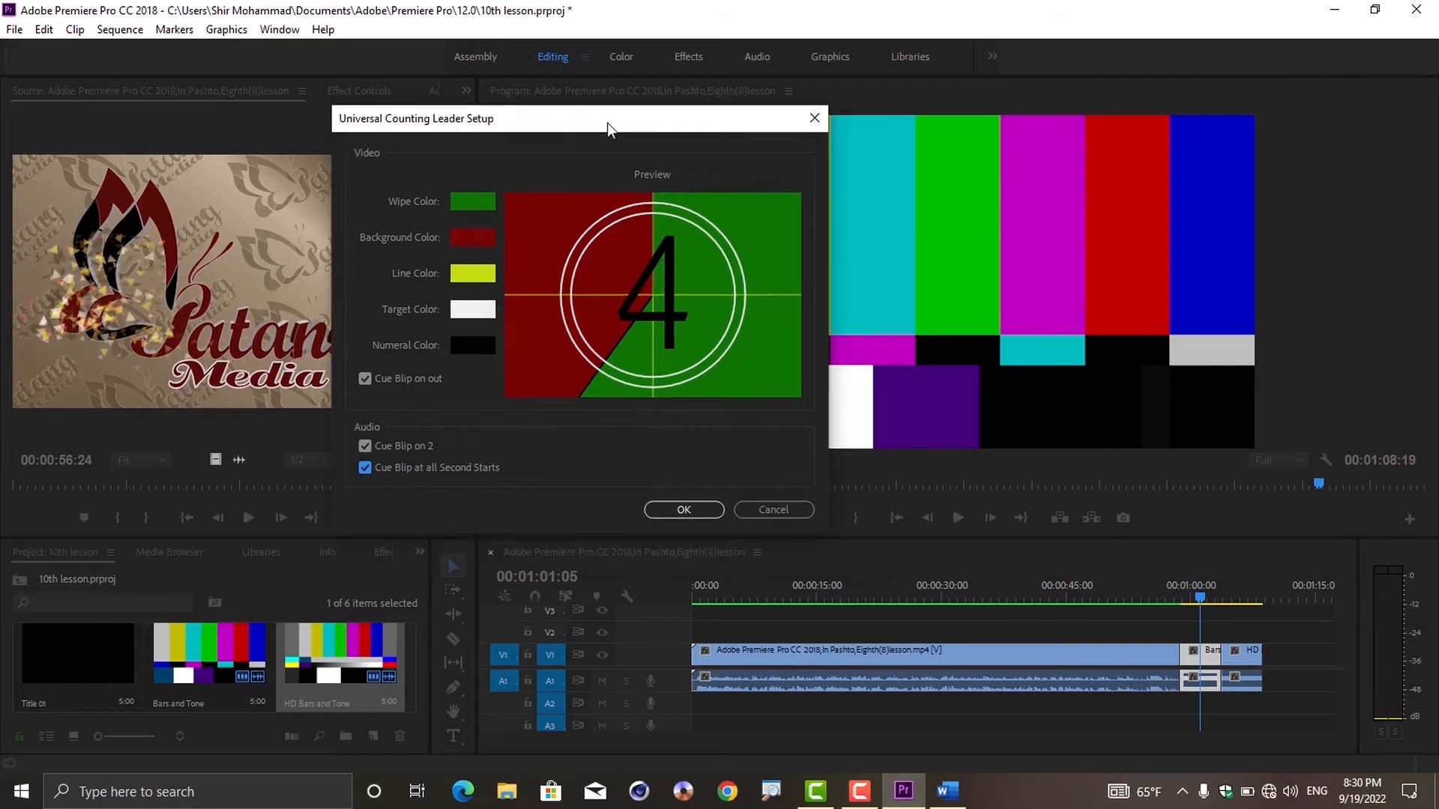
click(690, 508)
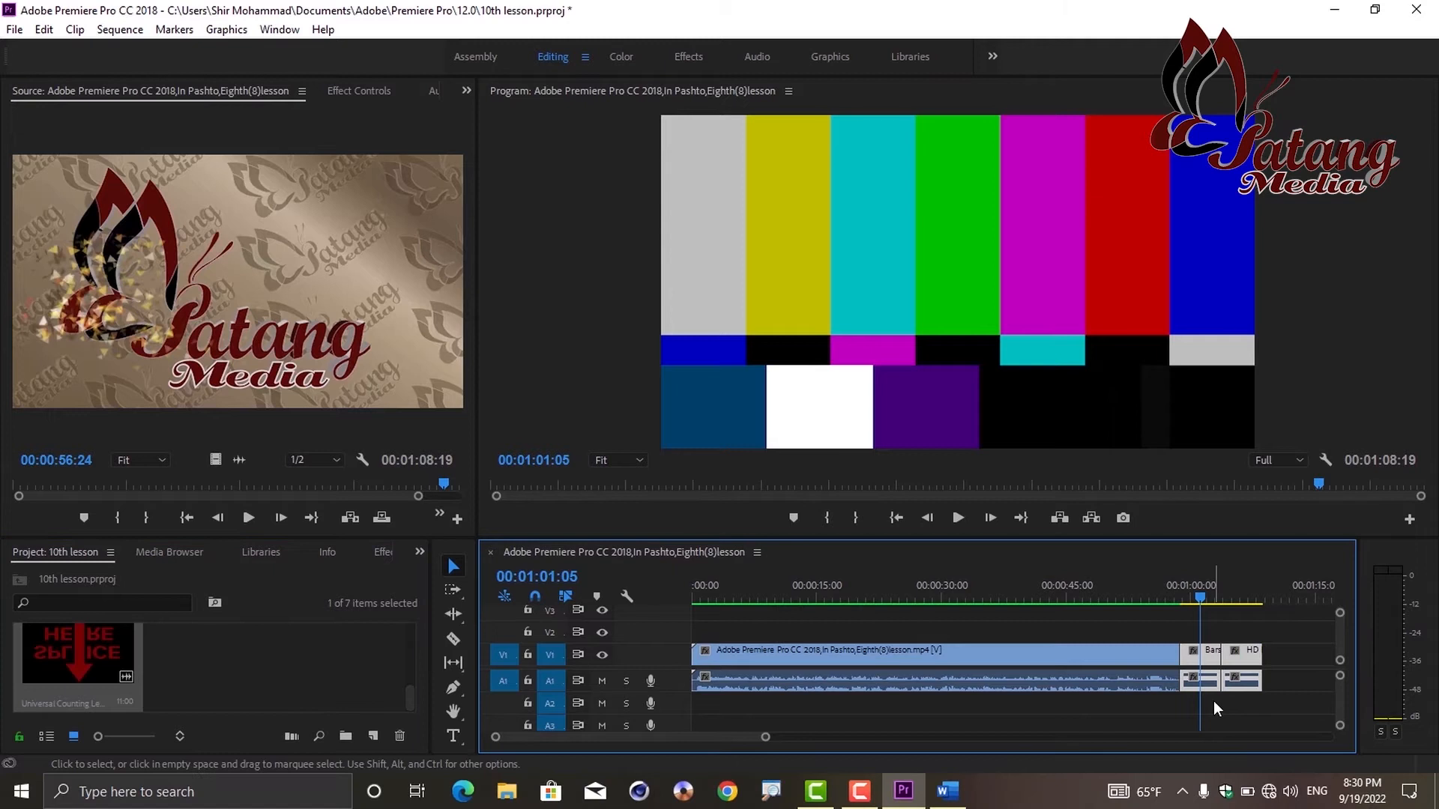
Step: Delete both bars and tone clips from the timeline and return the playhead to the sequence start
key(Delete)
key(Home)
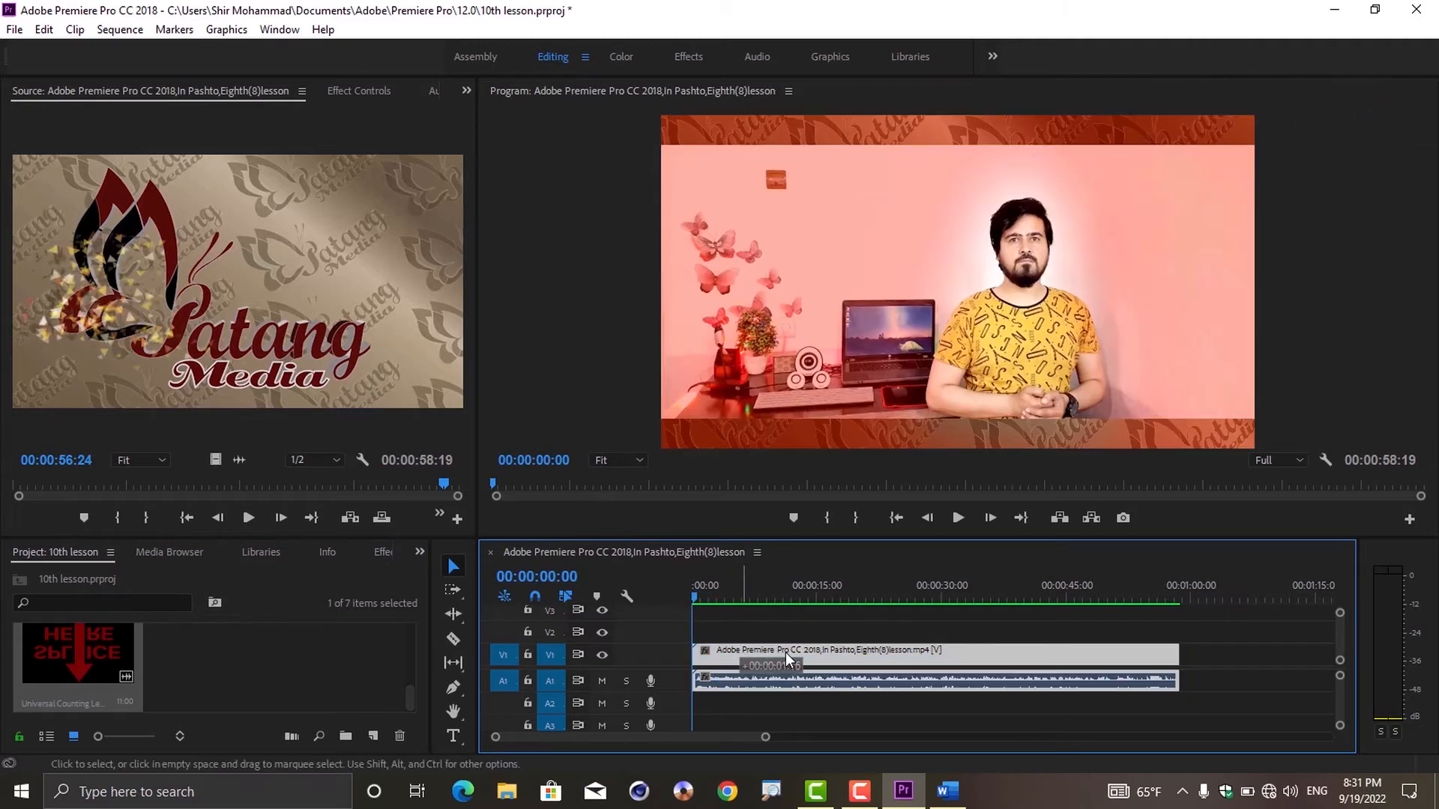
Step: Shift the video clip later on V1 and place the Universal Counting Leader at the start of the sequence
drag(742, 659, 807, 659)
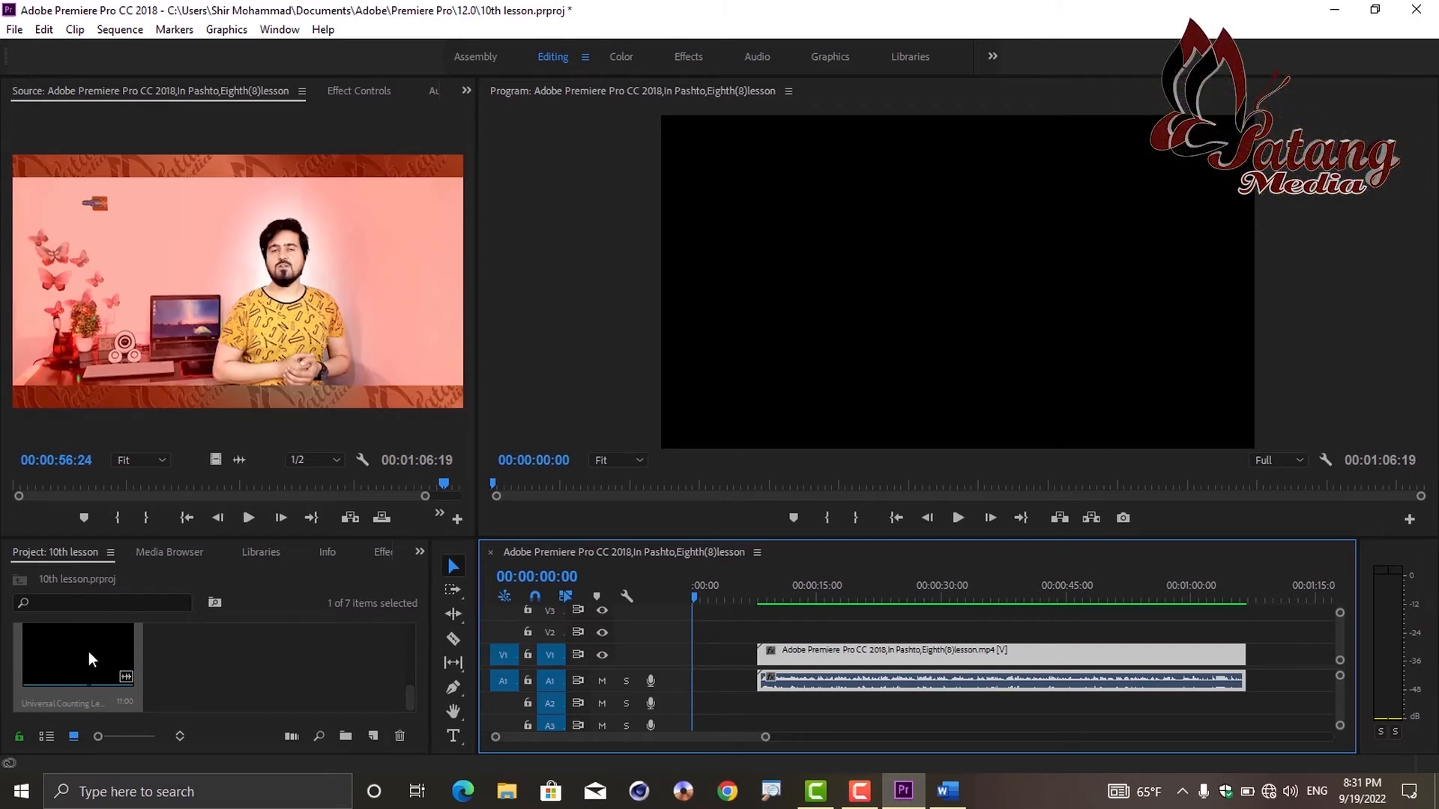
drag(485, 666, 698, 675)
drag(857, 653, 927, 657)
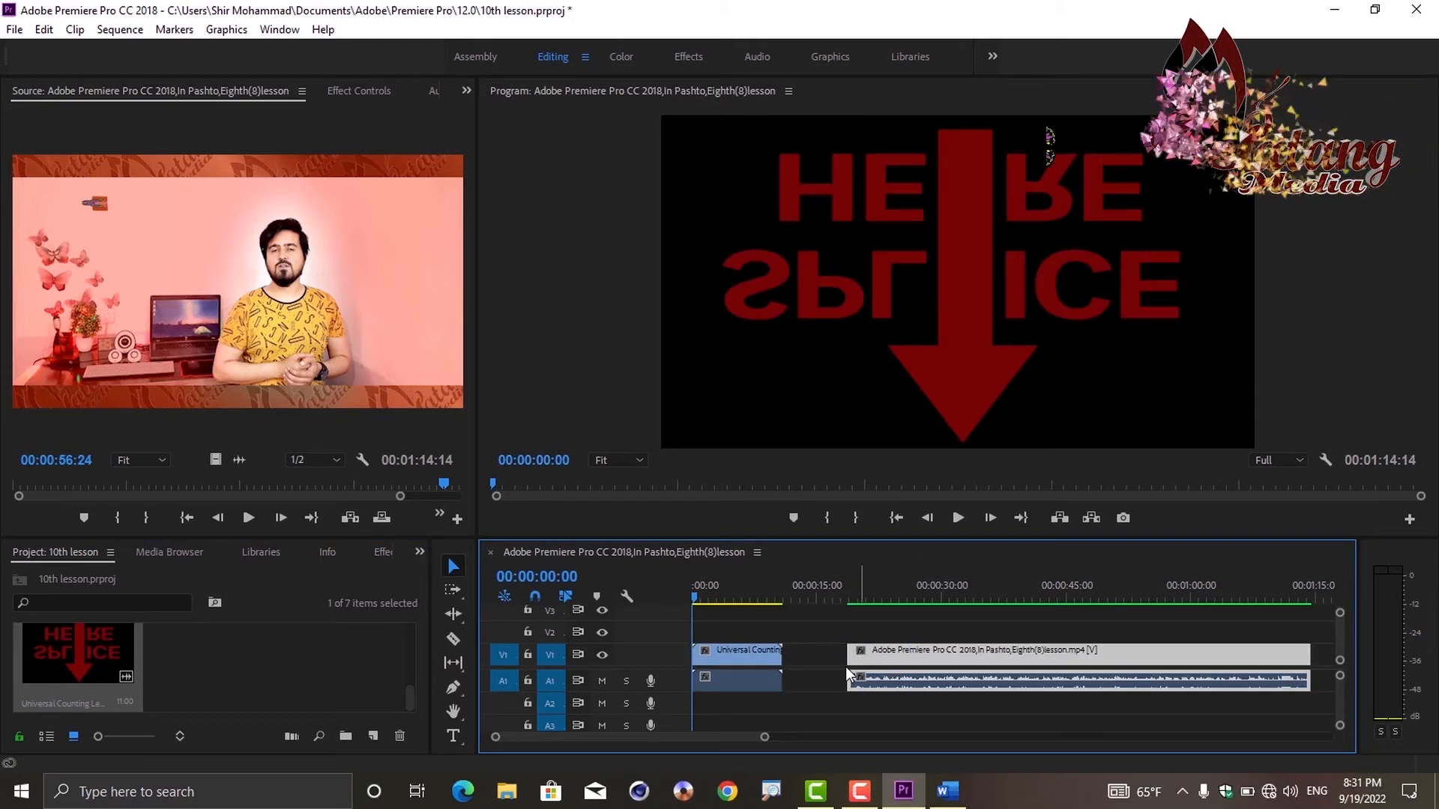
Step: Extend the video clip's start back to its full length and ripple-delete the gap after the counting leader
drag(832, 675, 780, 678)
right_click(803, 680)
click(814, 689)
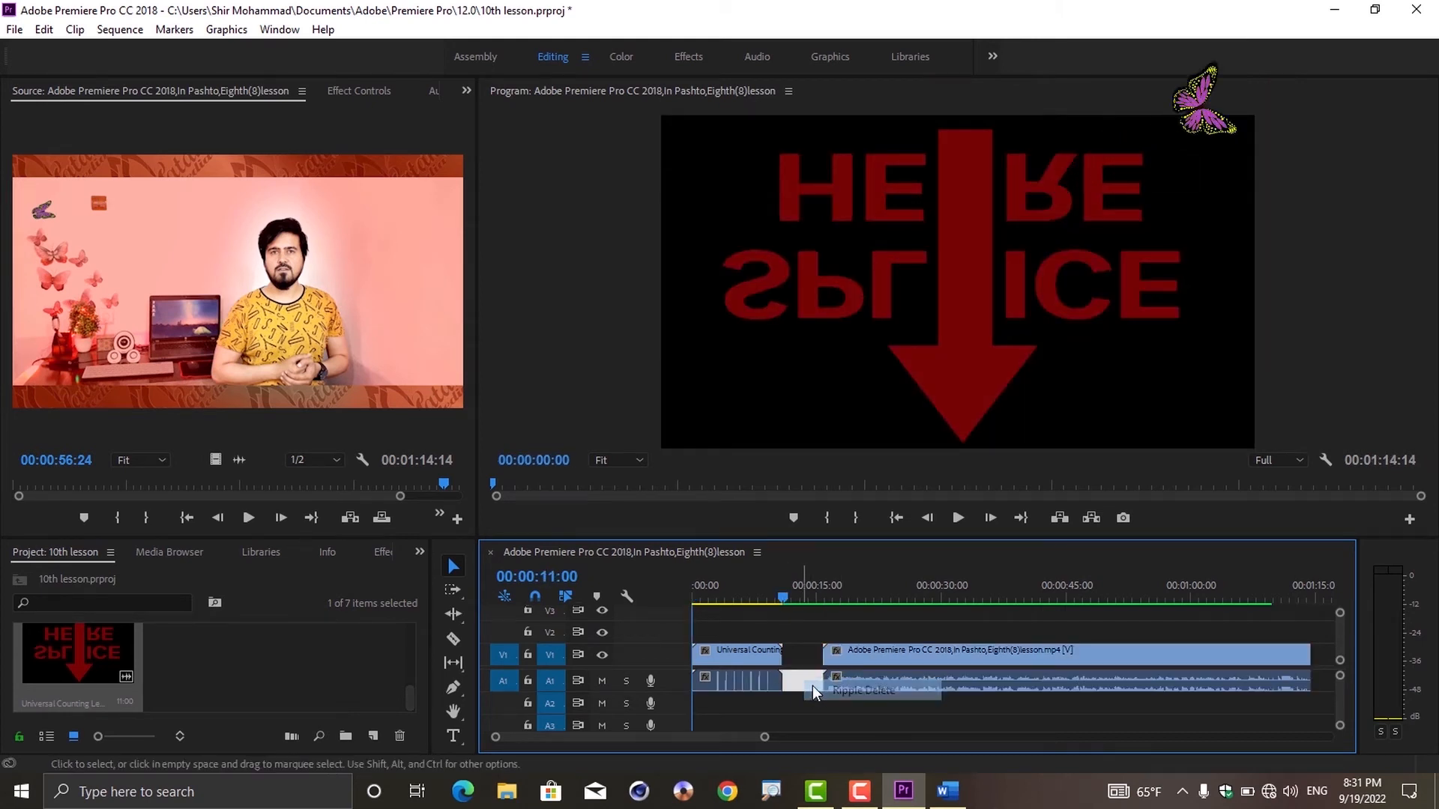
Step: Play the sequence from its start to preview the counting leader leading into the video, and select the leader clip
click(693, 598)
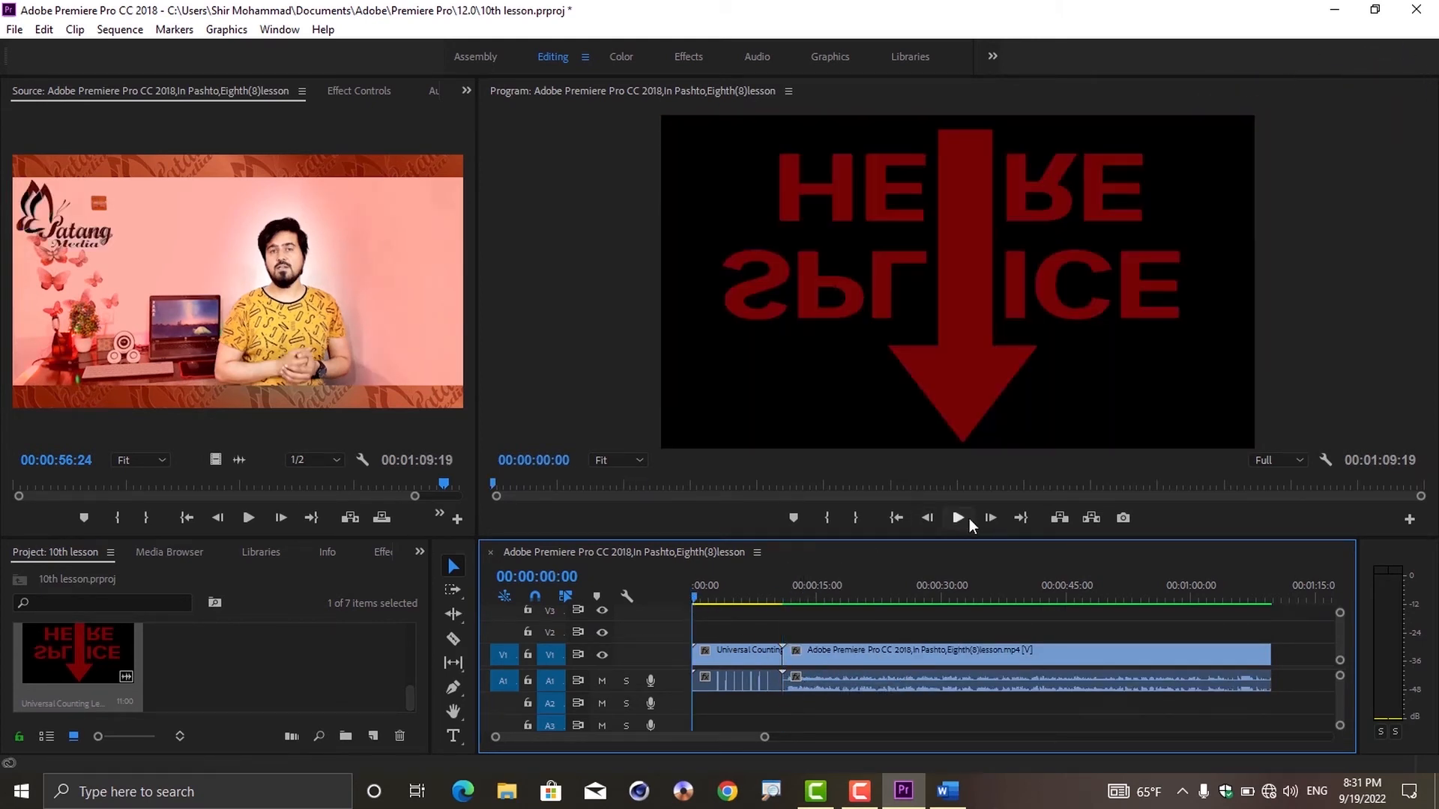
click(958, 518)
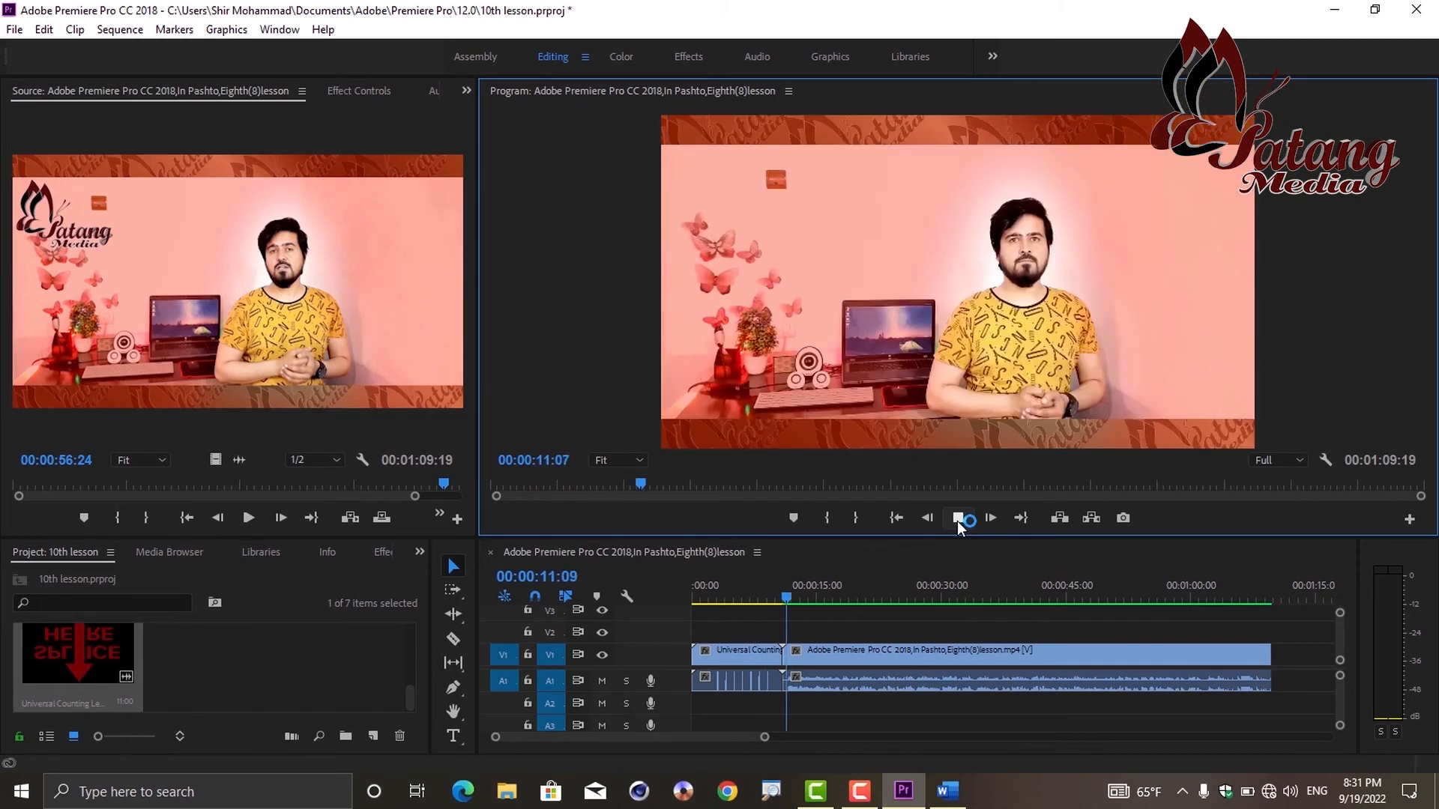
click(718, 615)
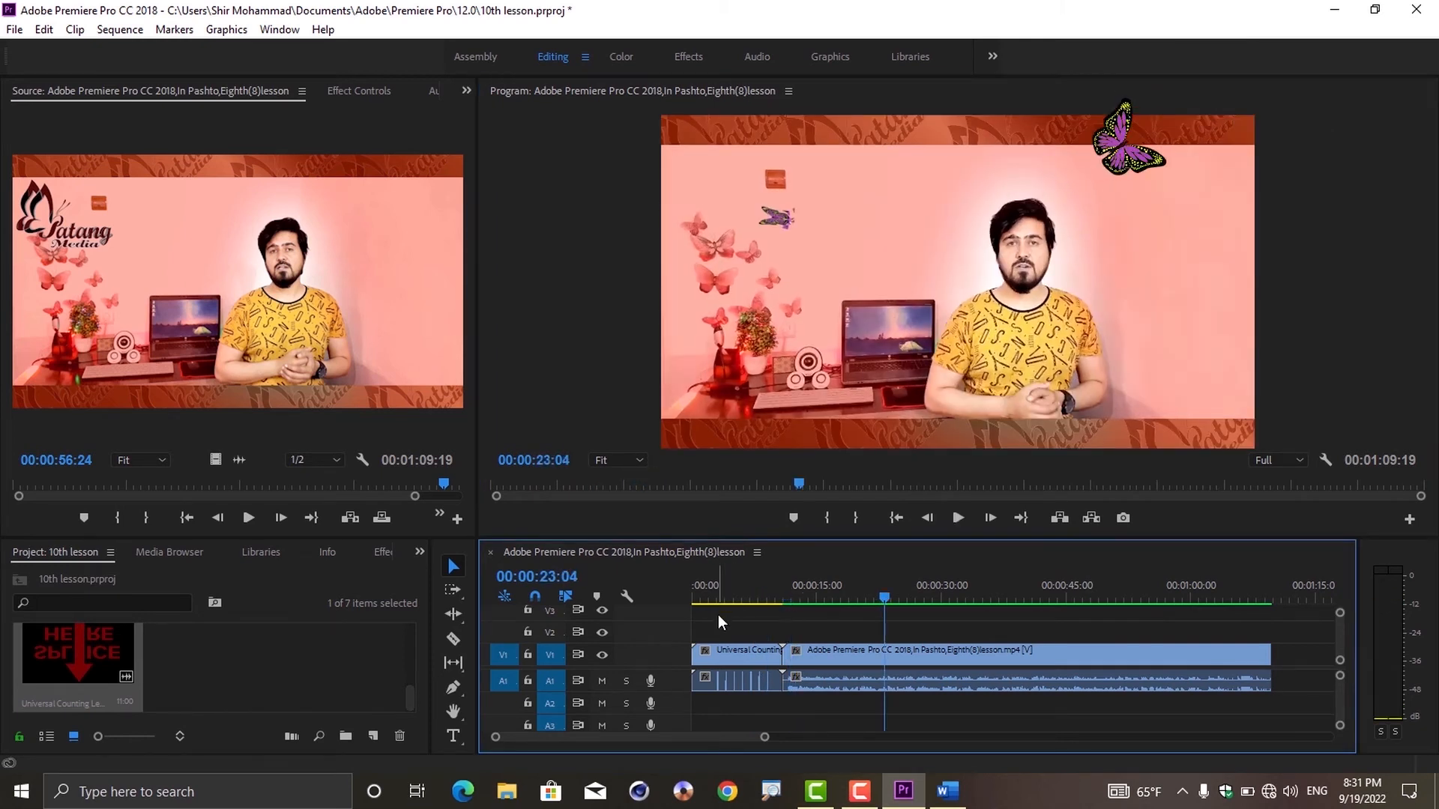
click(743, 677)
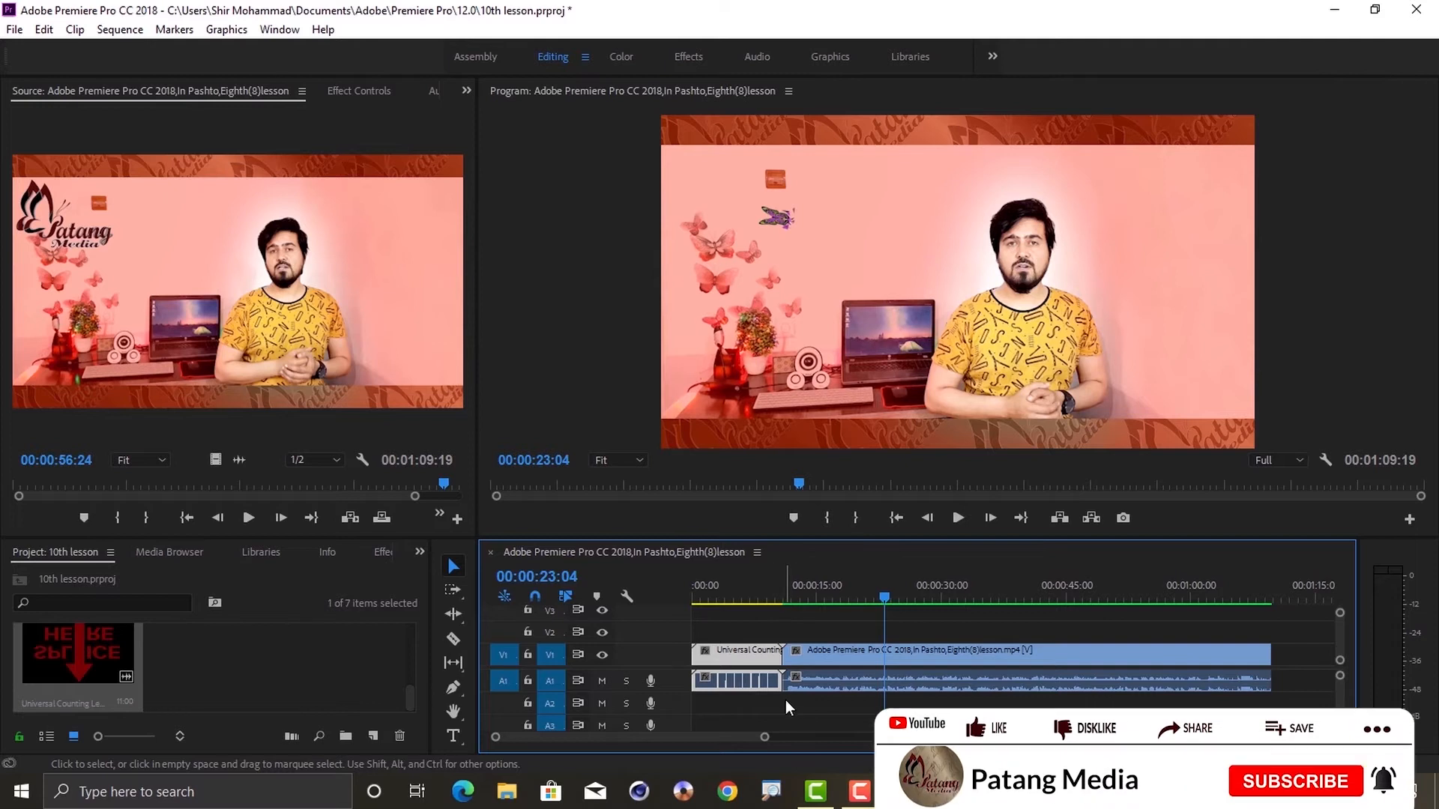
click(10, 31)
mouse_move(113, 49)
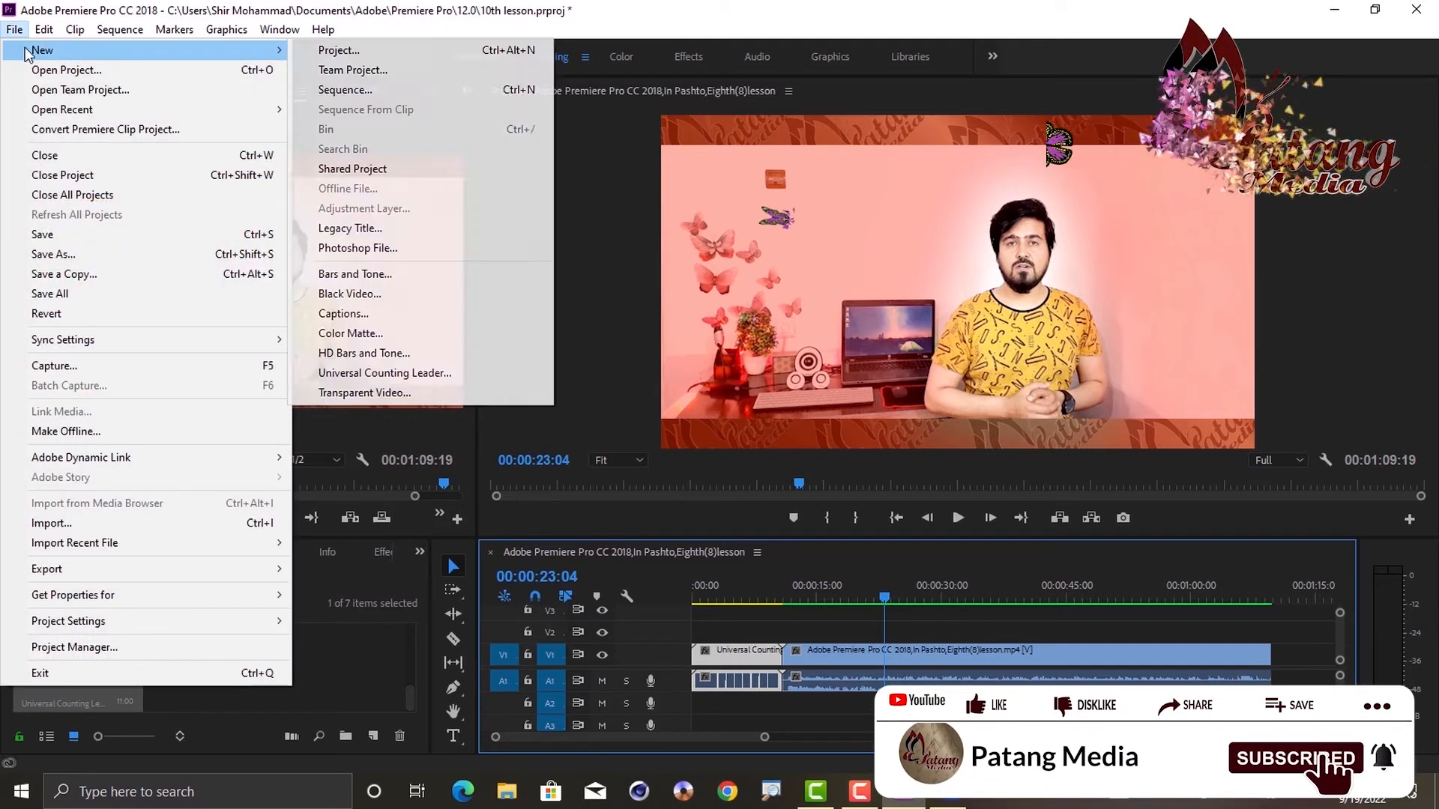
click(351, 334)
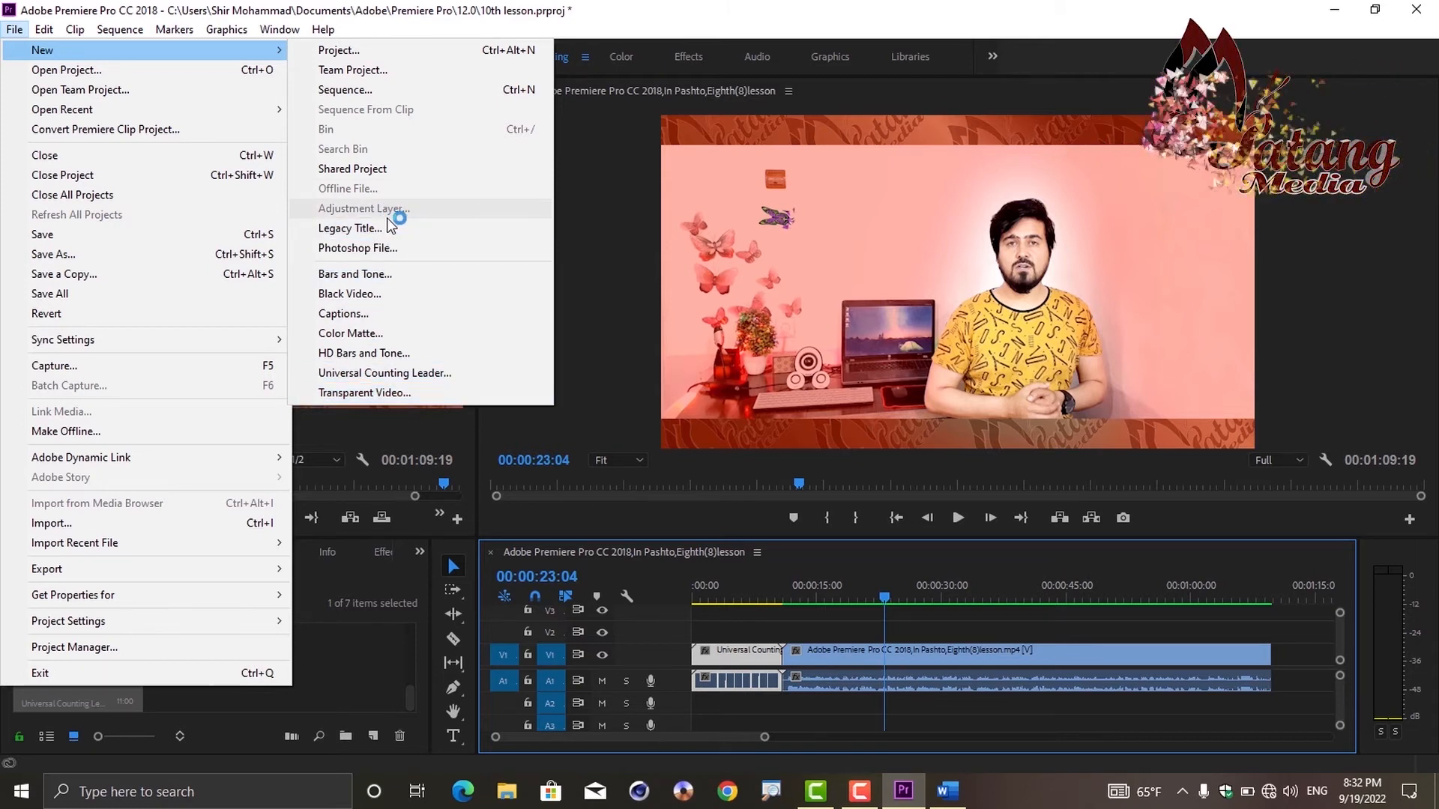
click(400, 673)
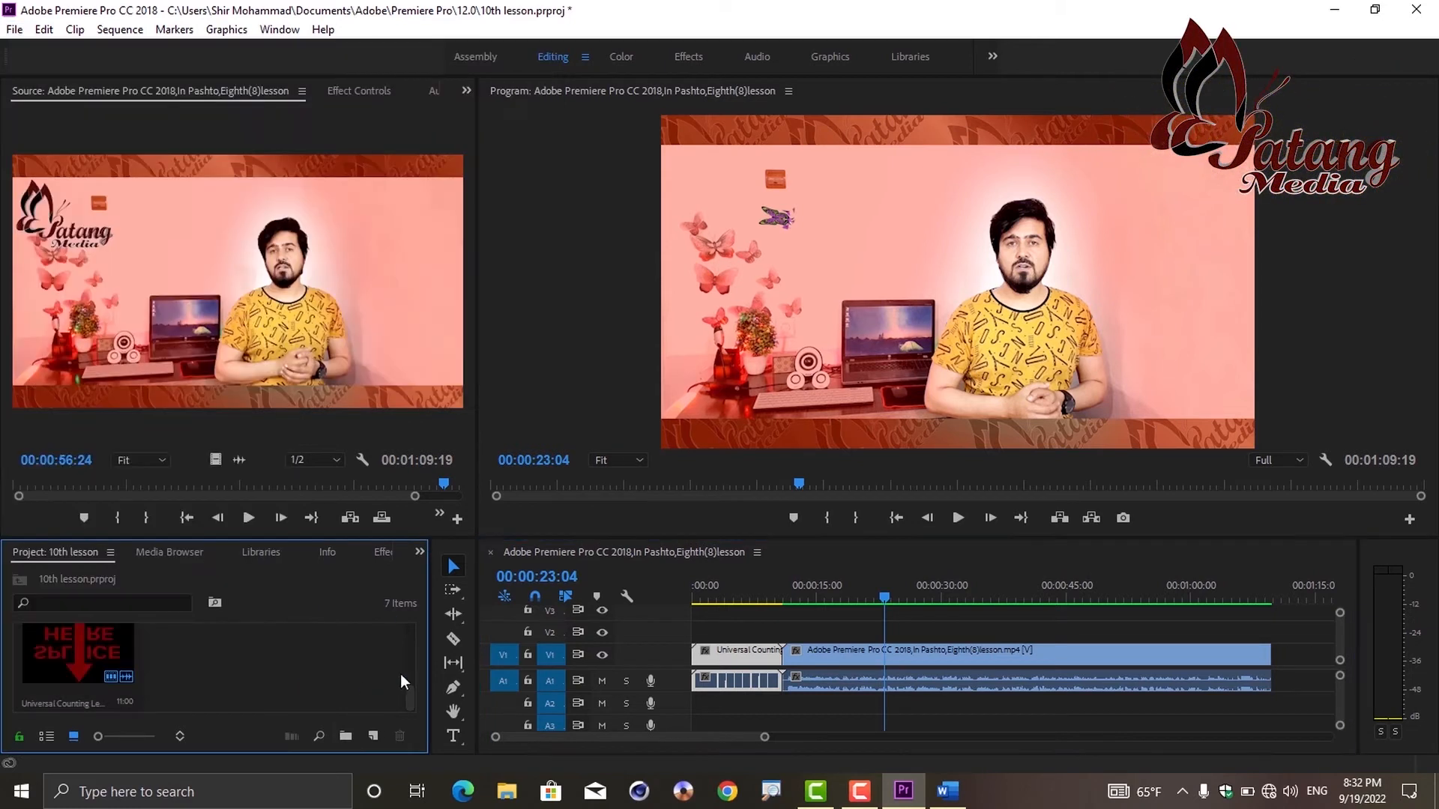
Step: Create a Transparent Video item with its default settings and place it on V2 above the video at about 23 seconds
click(372, 736)
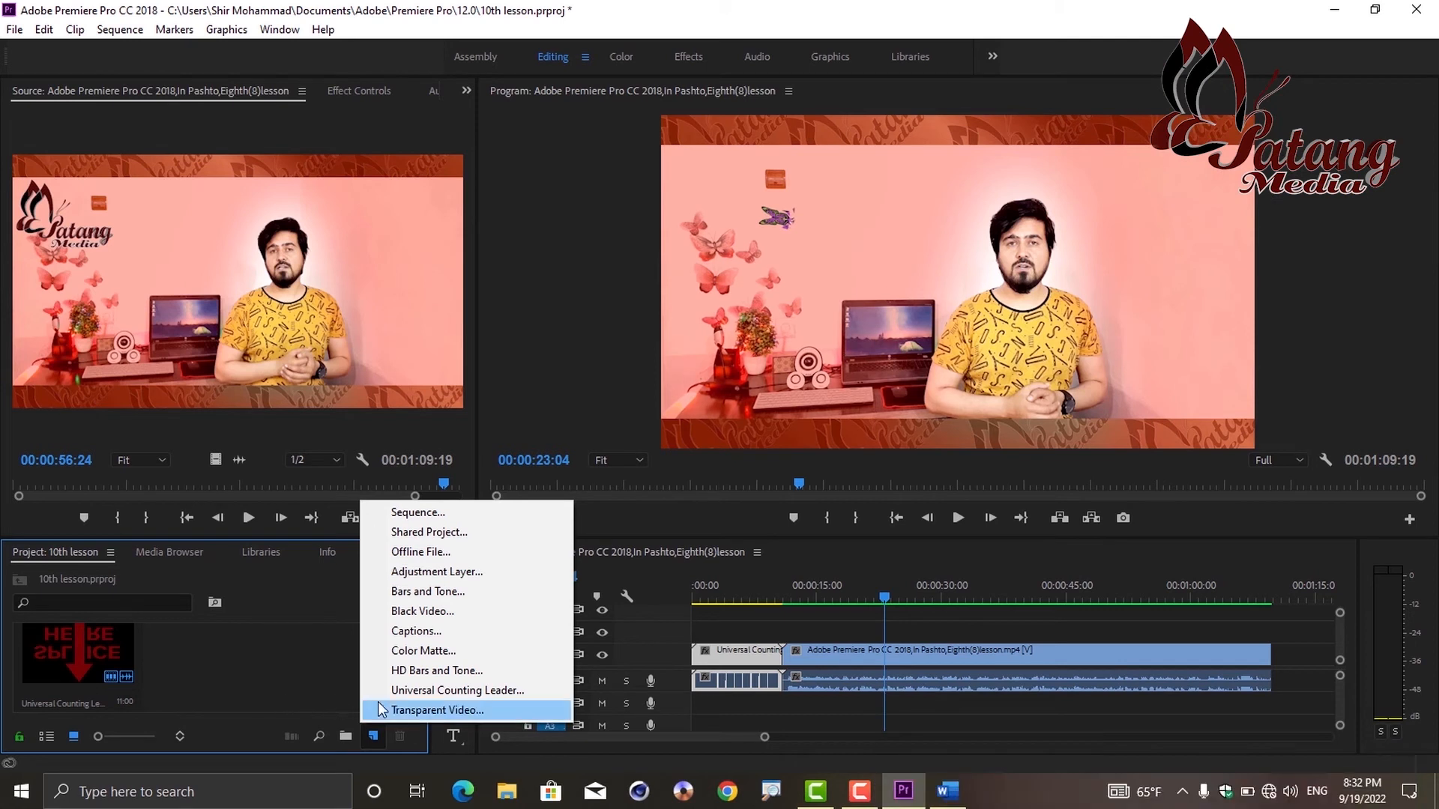
click(425, 709)
click(750, 458)
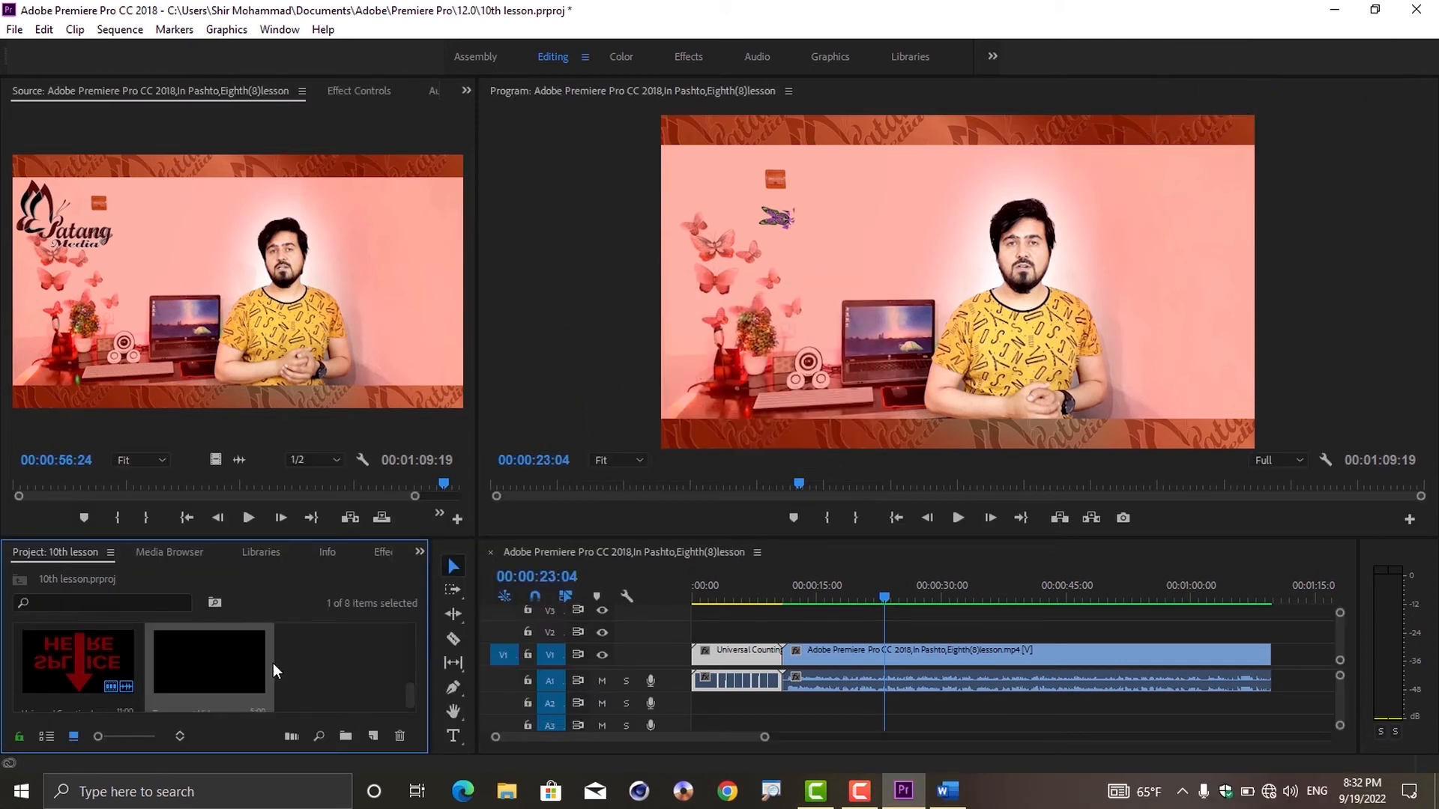
drag(209, 662, 895, 639)
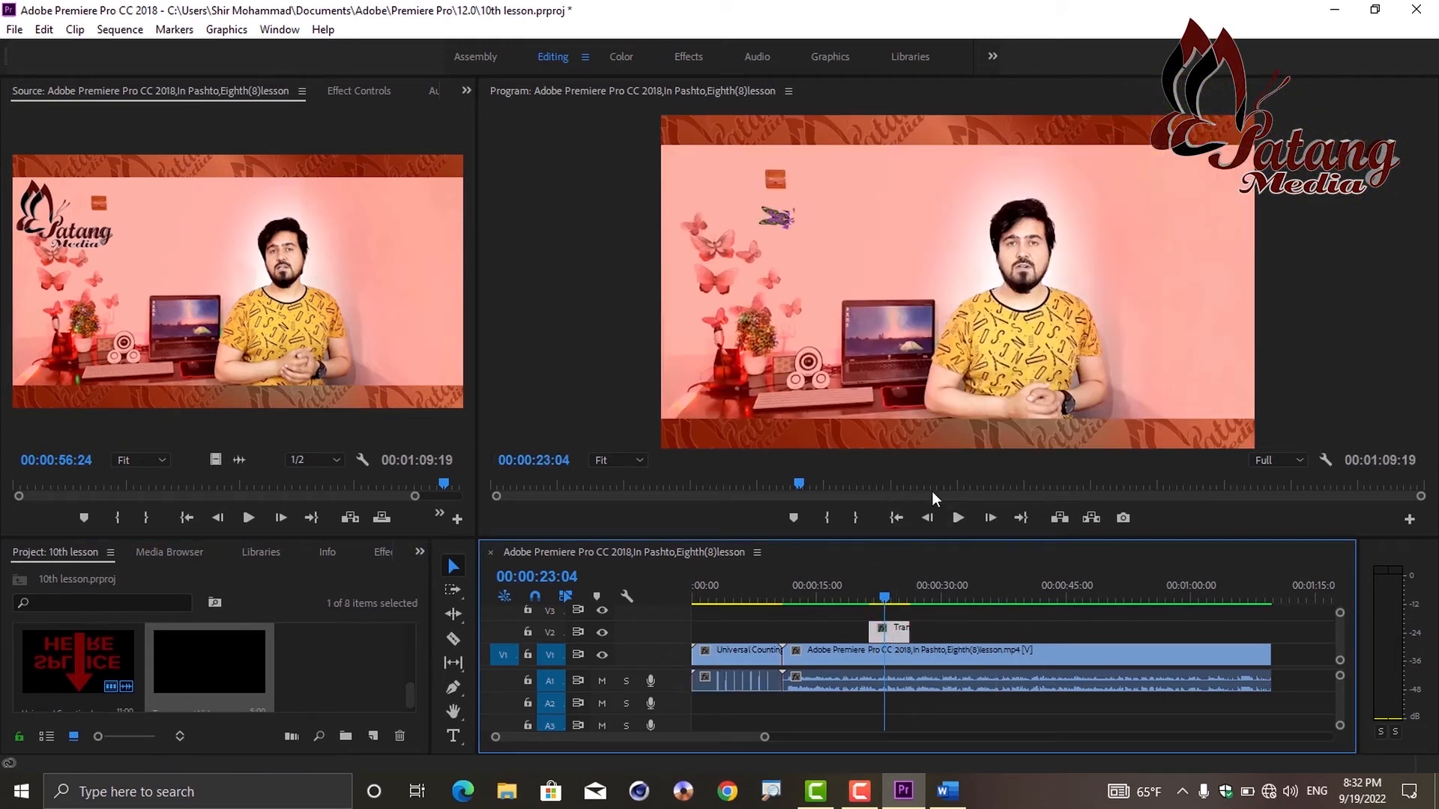
Step: Create a 1920 x 1080, 25 fps adjustment layer, place it on V2 after the transparent video, and set the playhead to 00:00:36:09
click(373, 734)
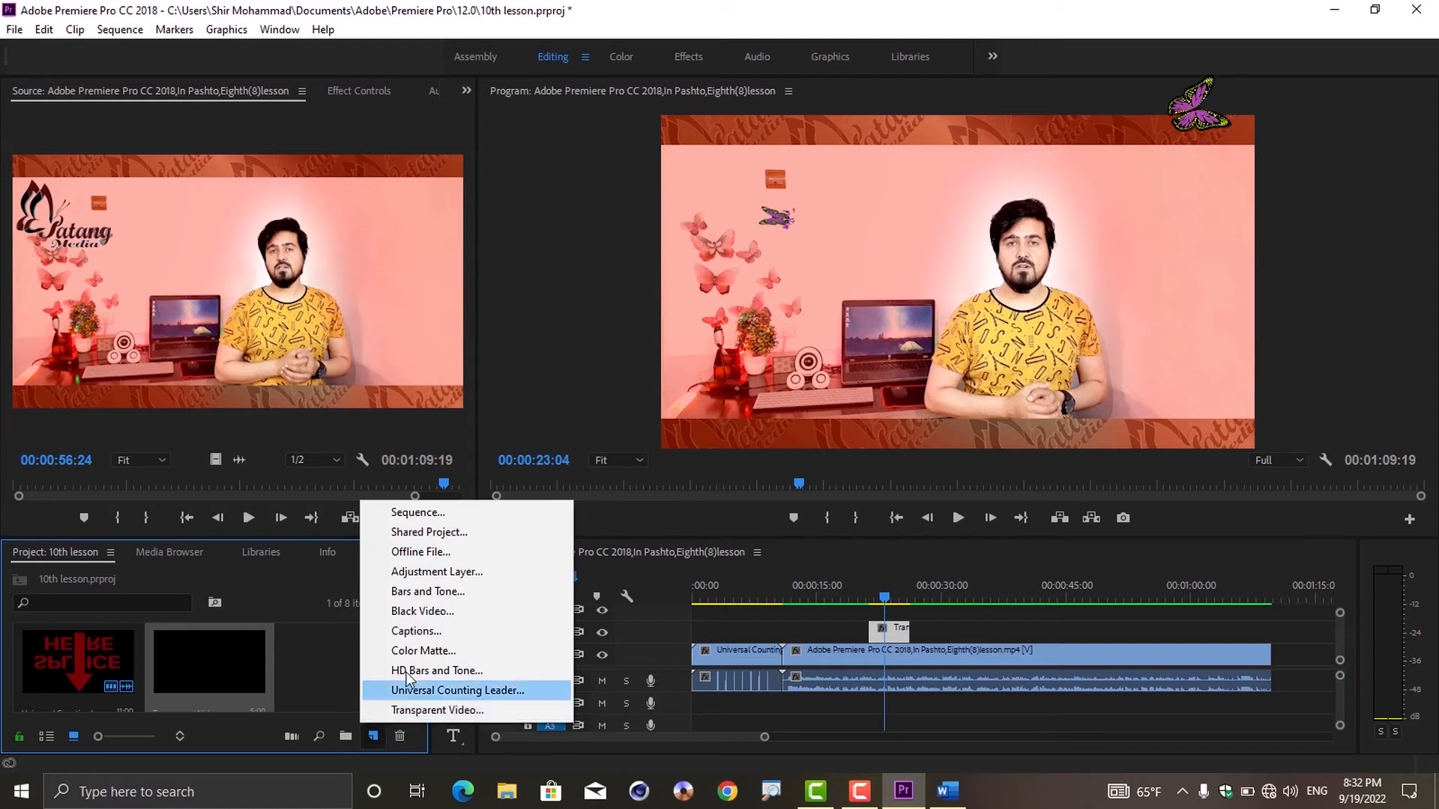
click(417, 567)
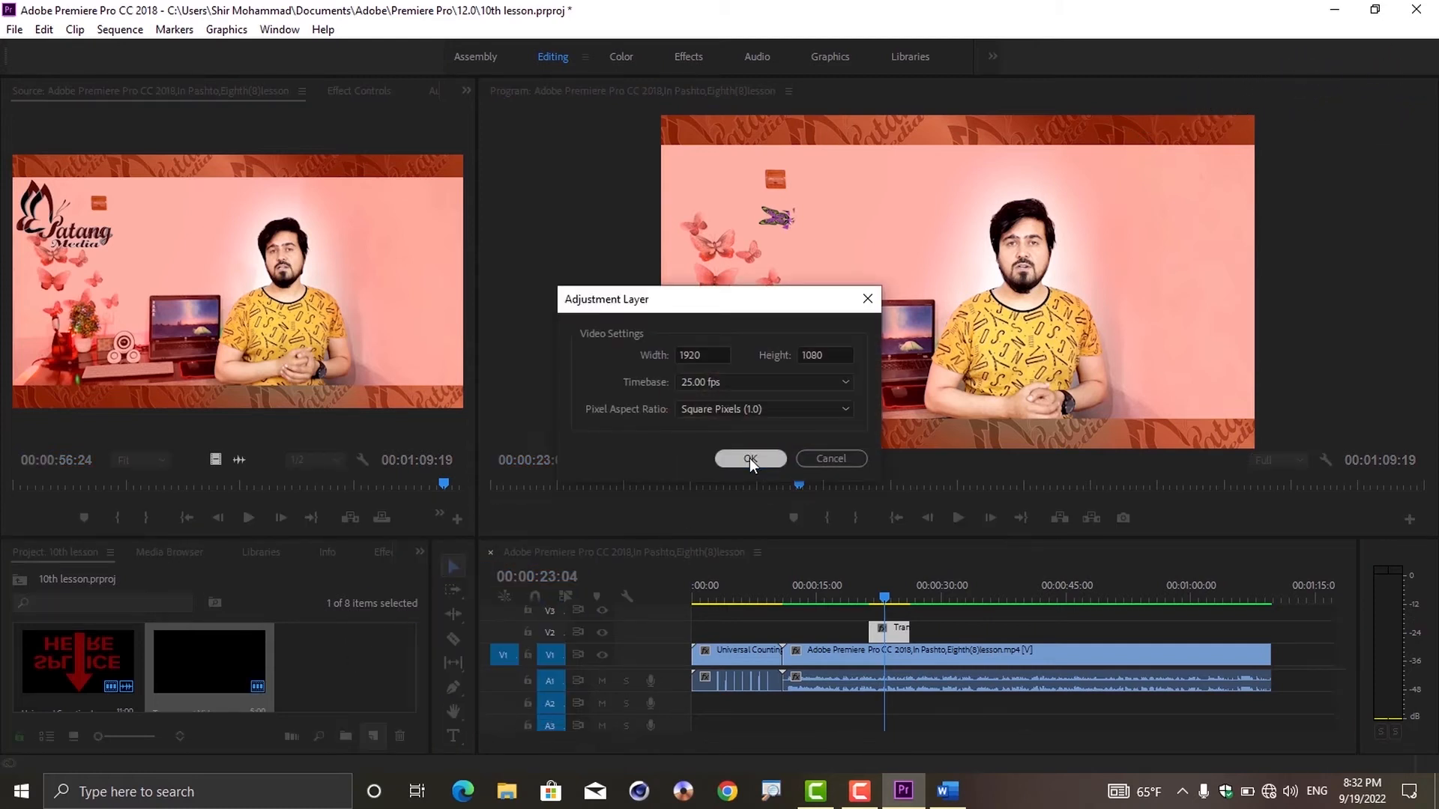
click(750, 459)
drag(372, 664, 985, 642)
drag(1020, 592, 993, 589)
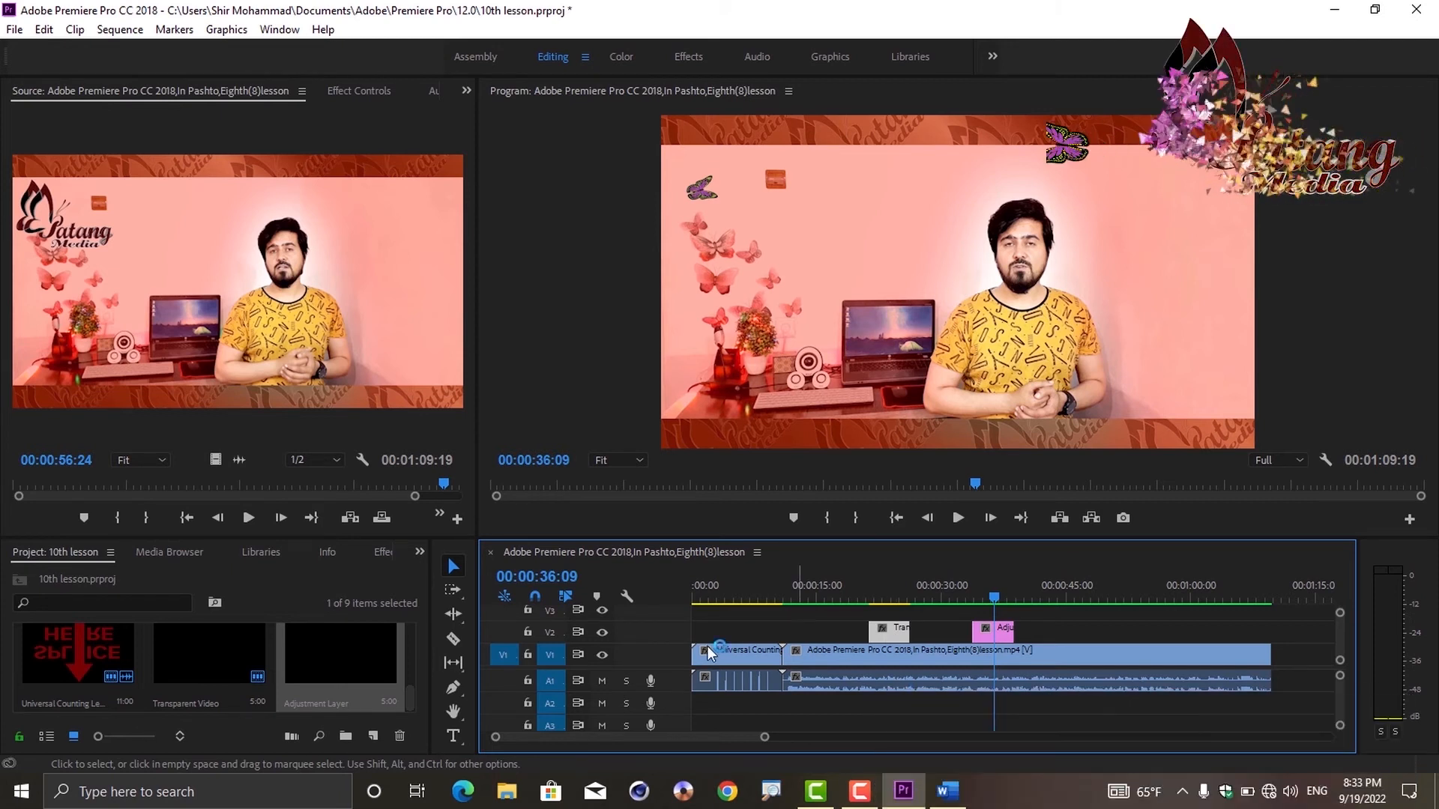
click(983, 628)
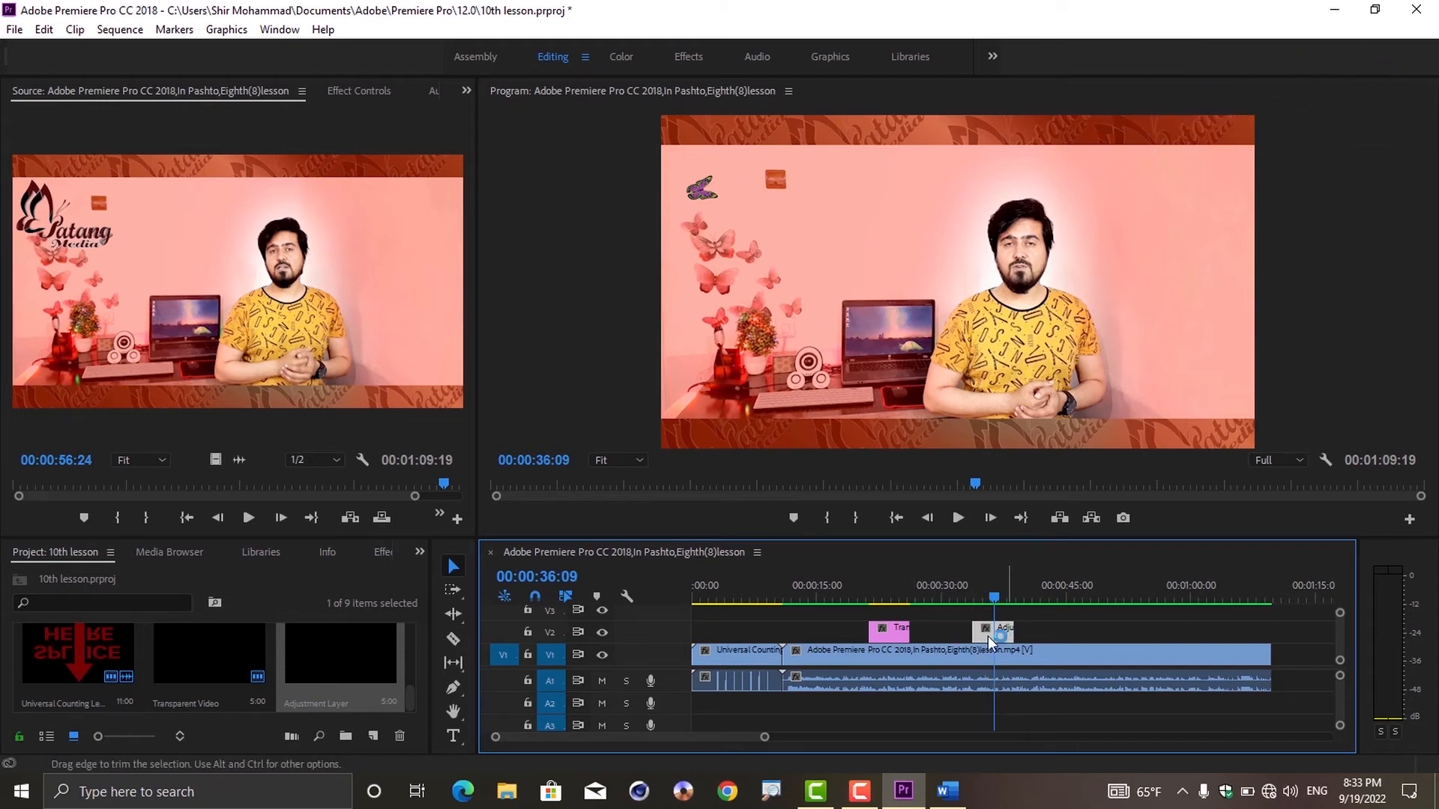
click(900, 632)
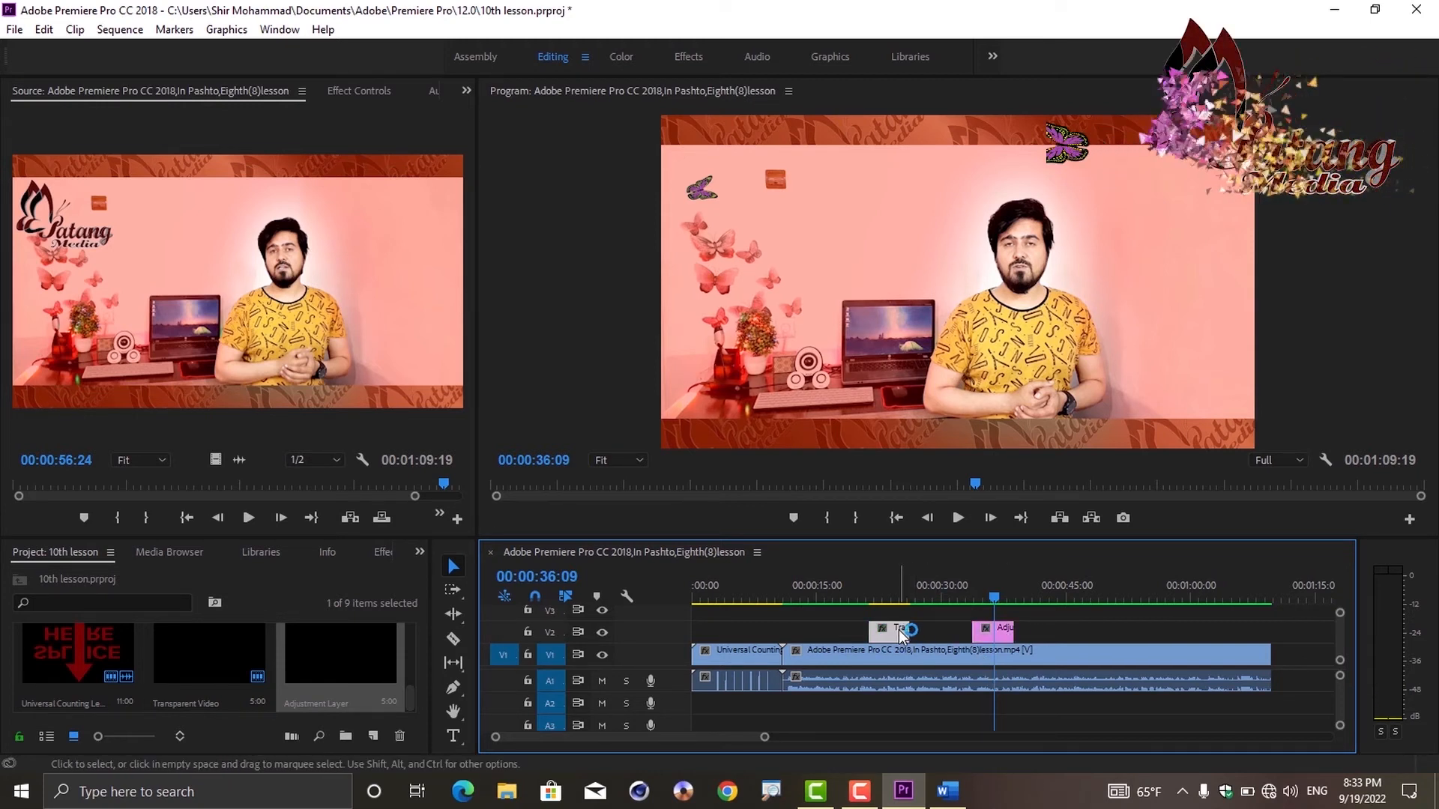
click(984, 629)
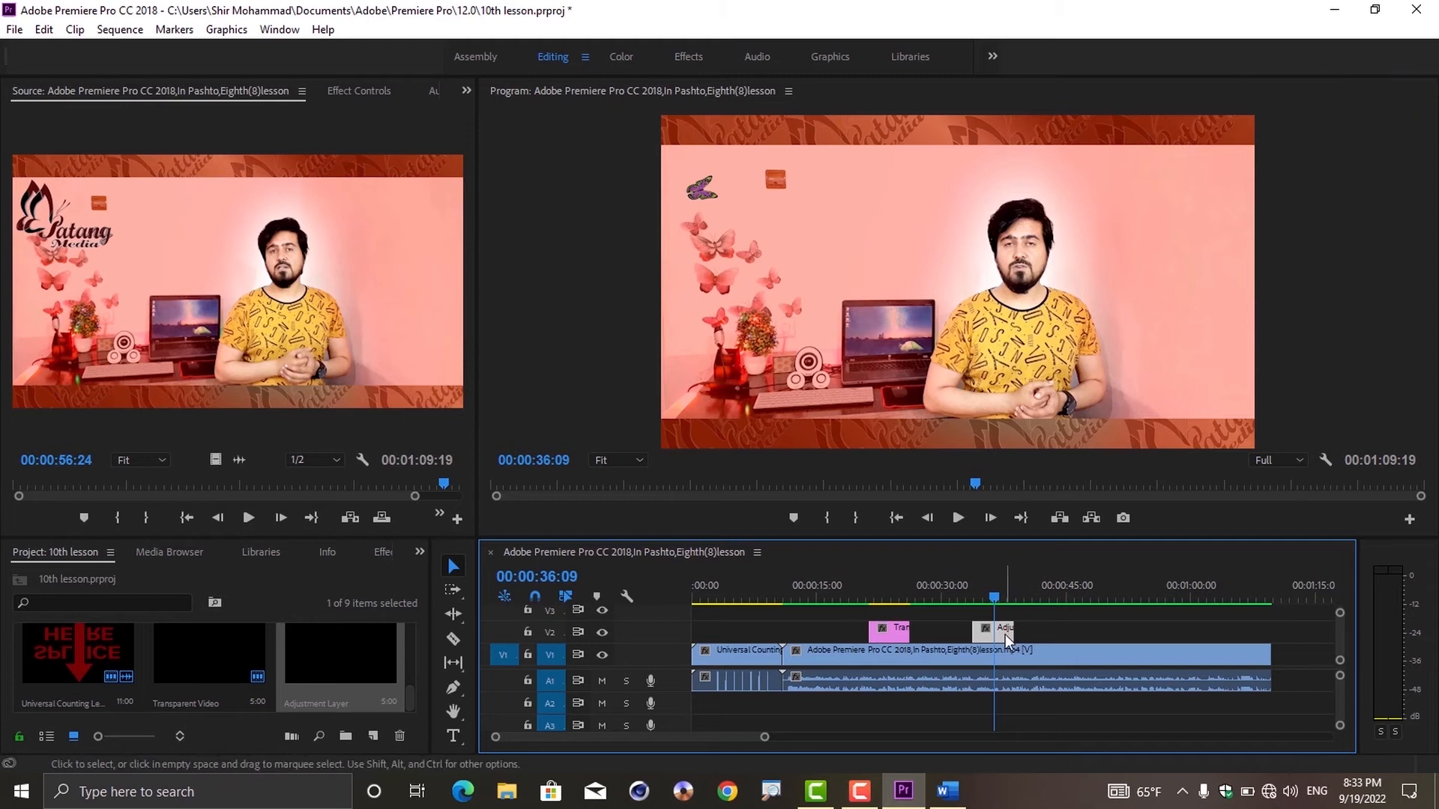
click(901, 633)
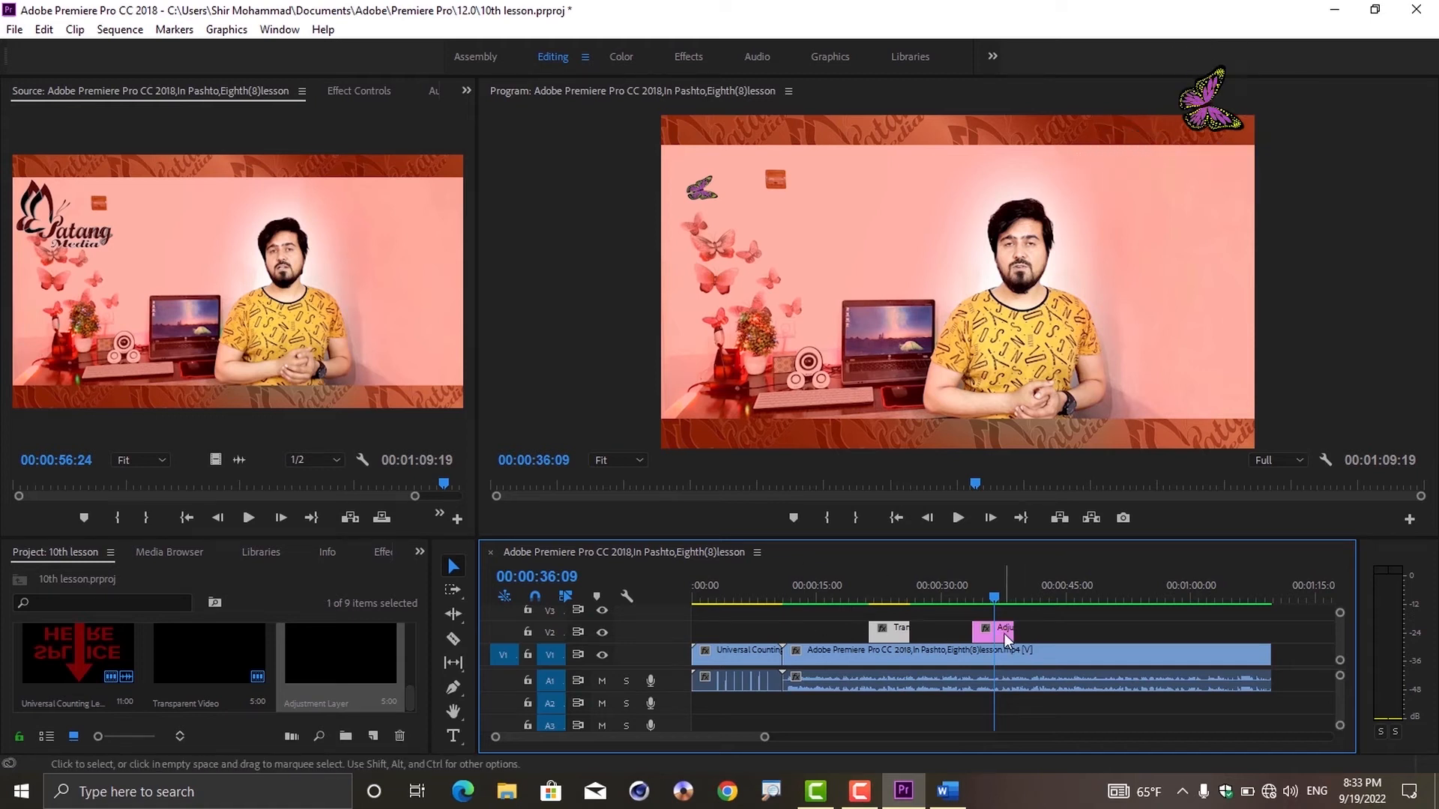
click(897, 637)
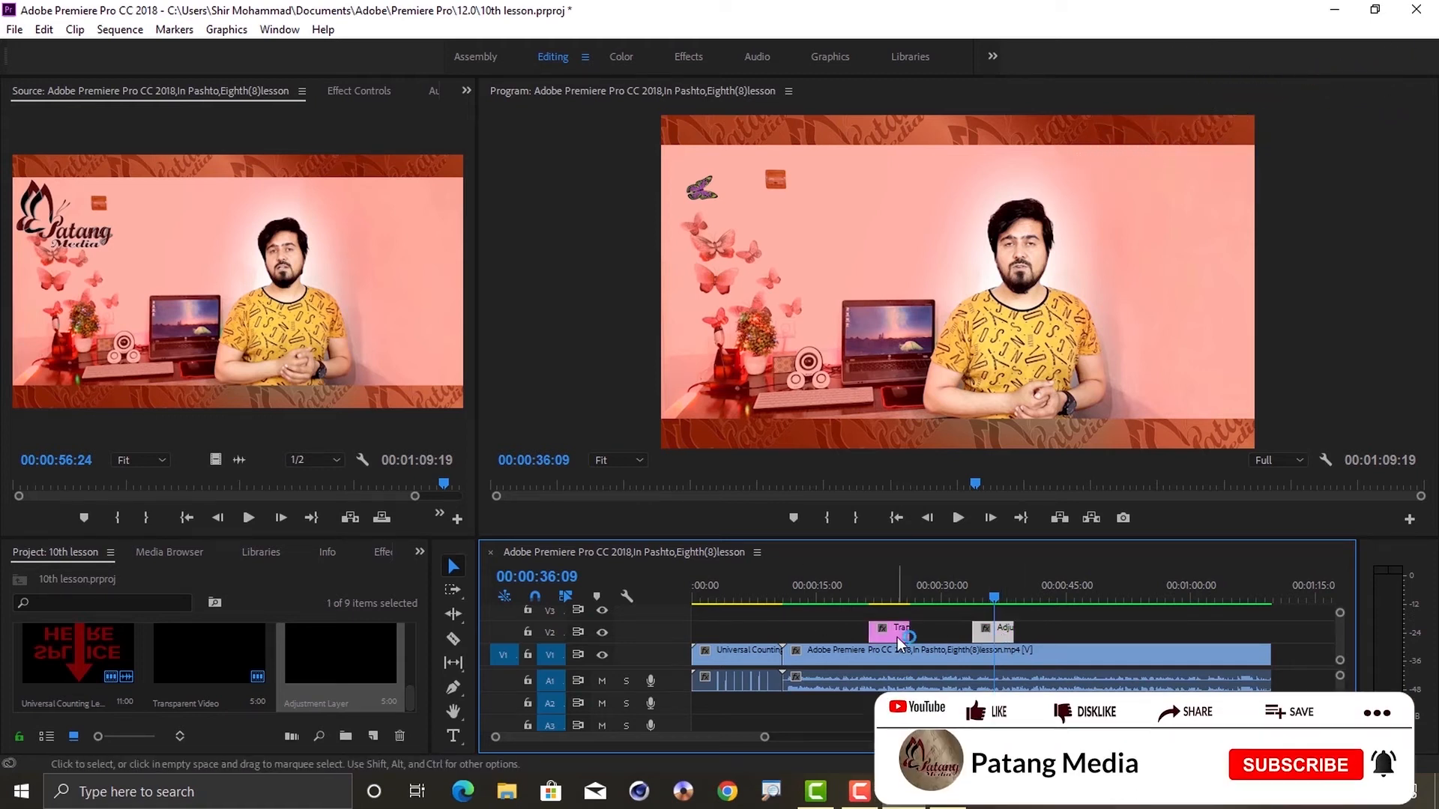
click(897, 637)
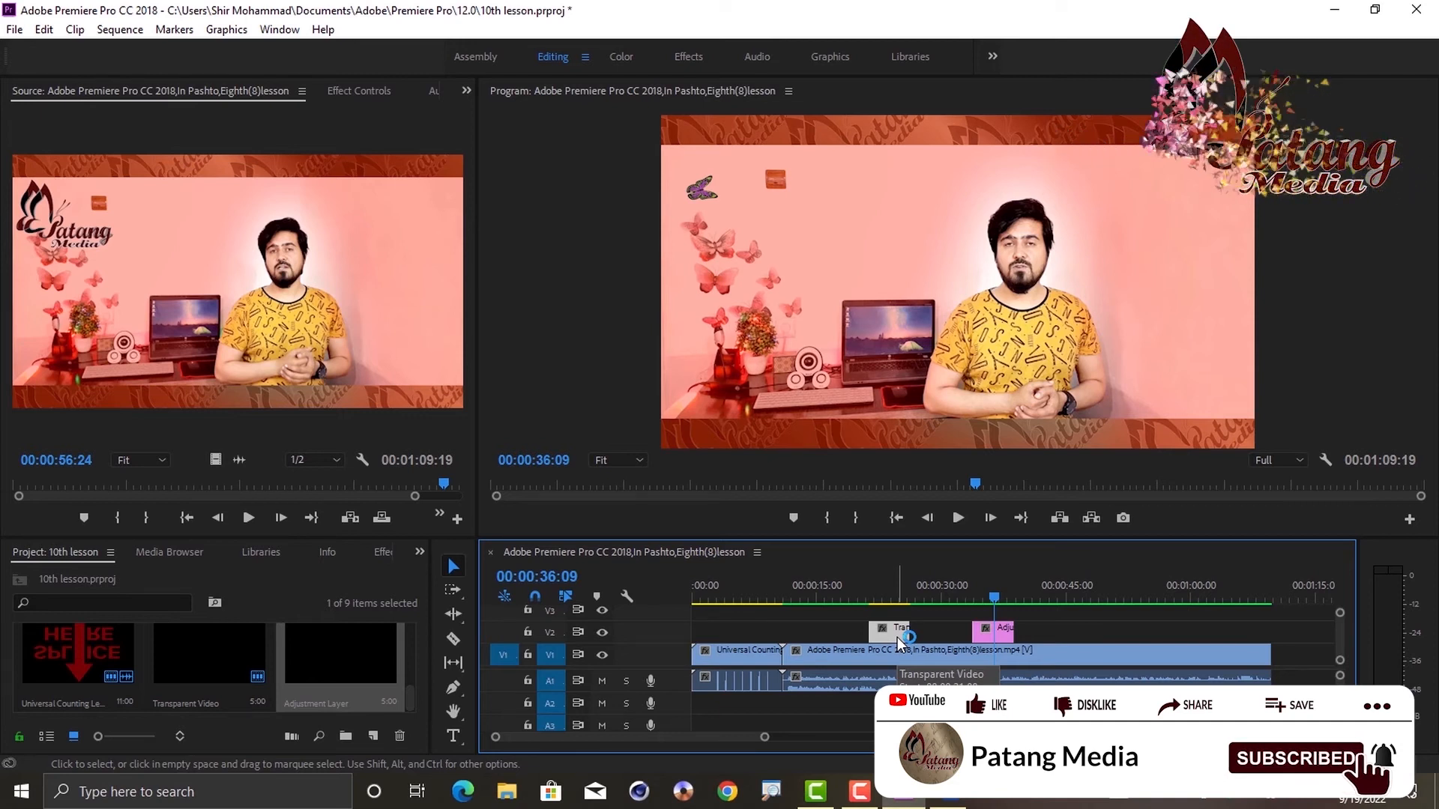
Step: Search the effects for "grid" and apply the Grid video effect to the adjustment layer on V2
click(380, 551)
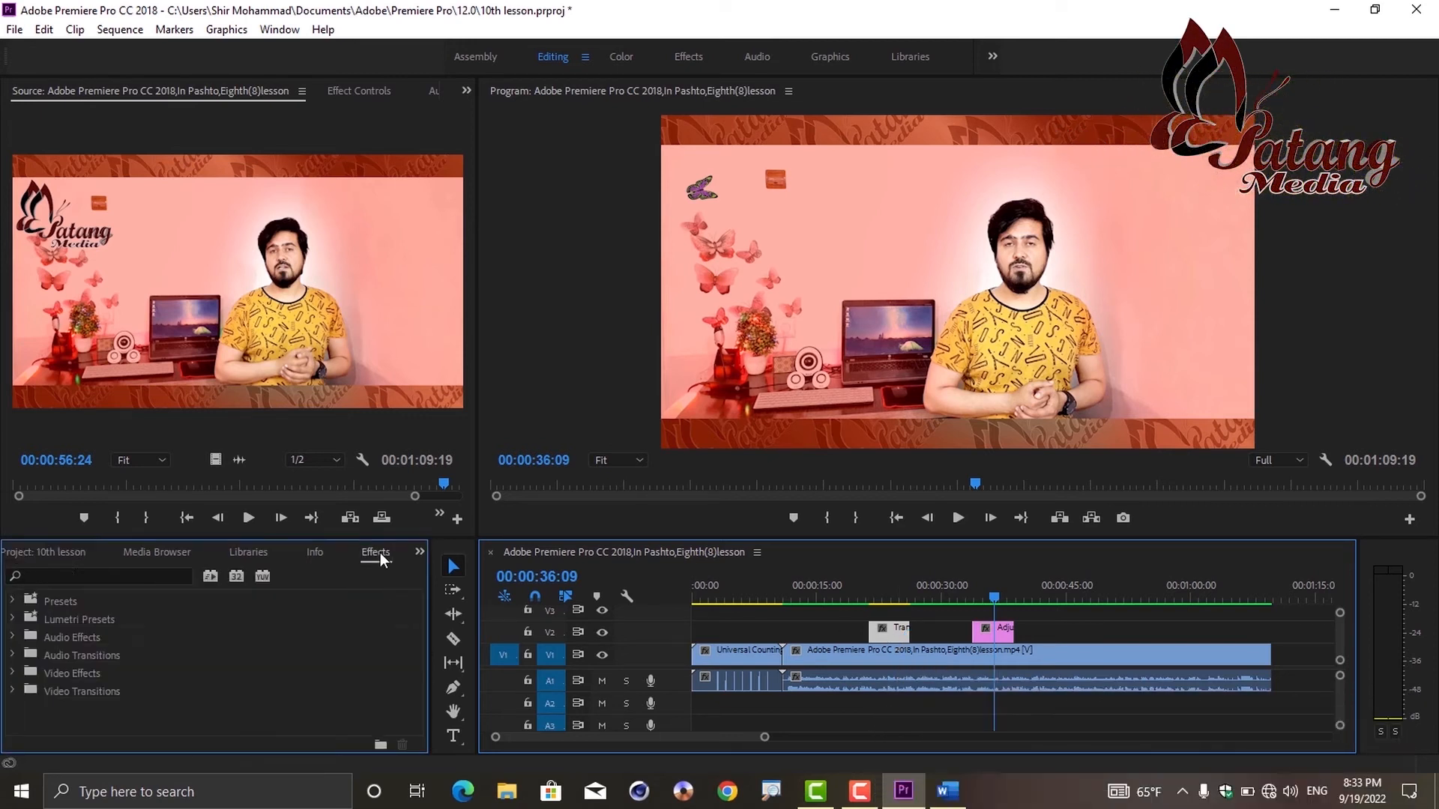
click(115, 575)
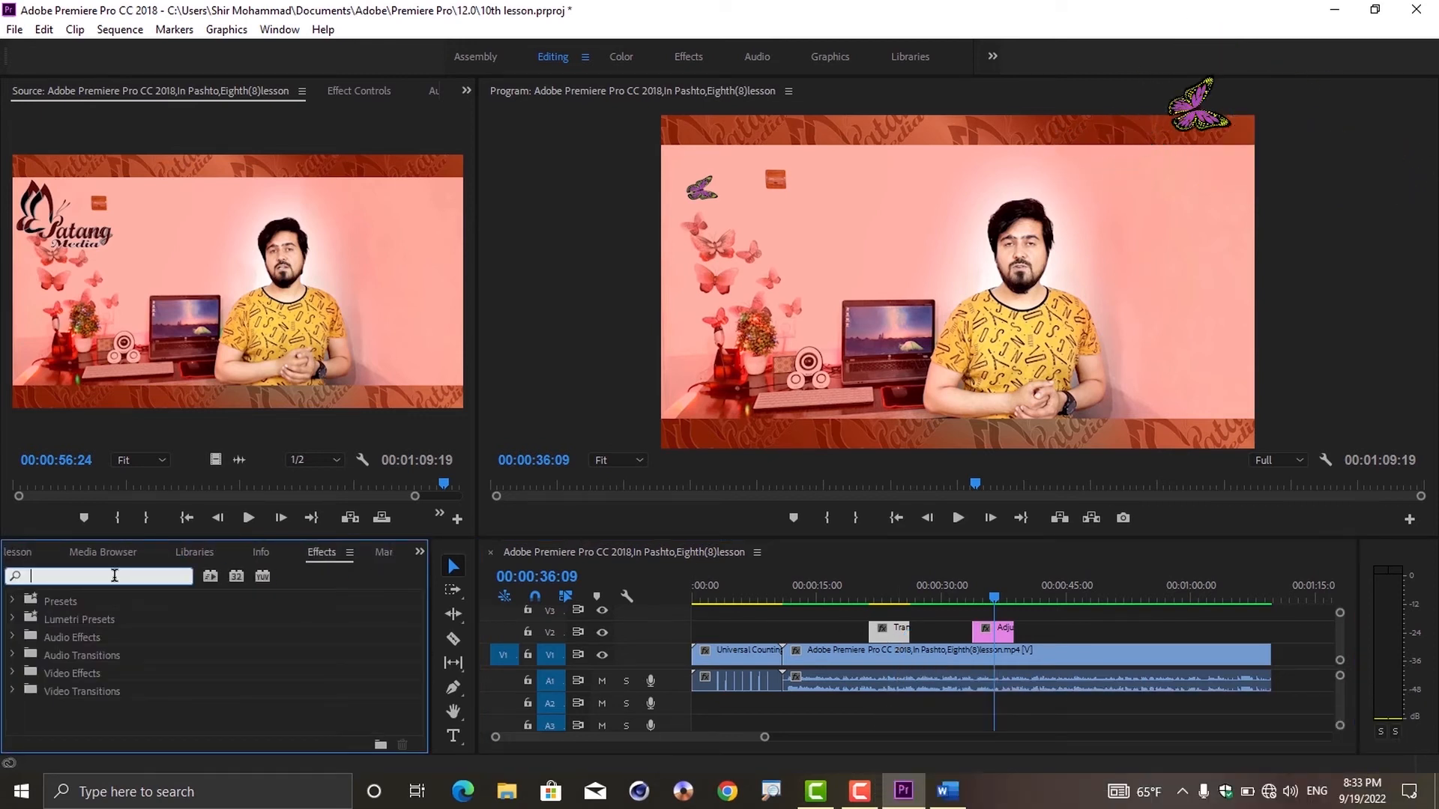
text(grid)
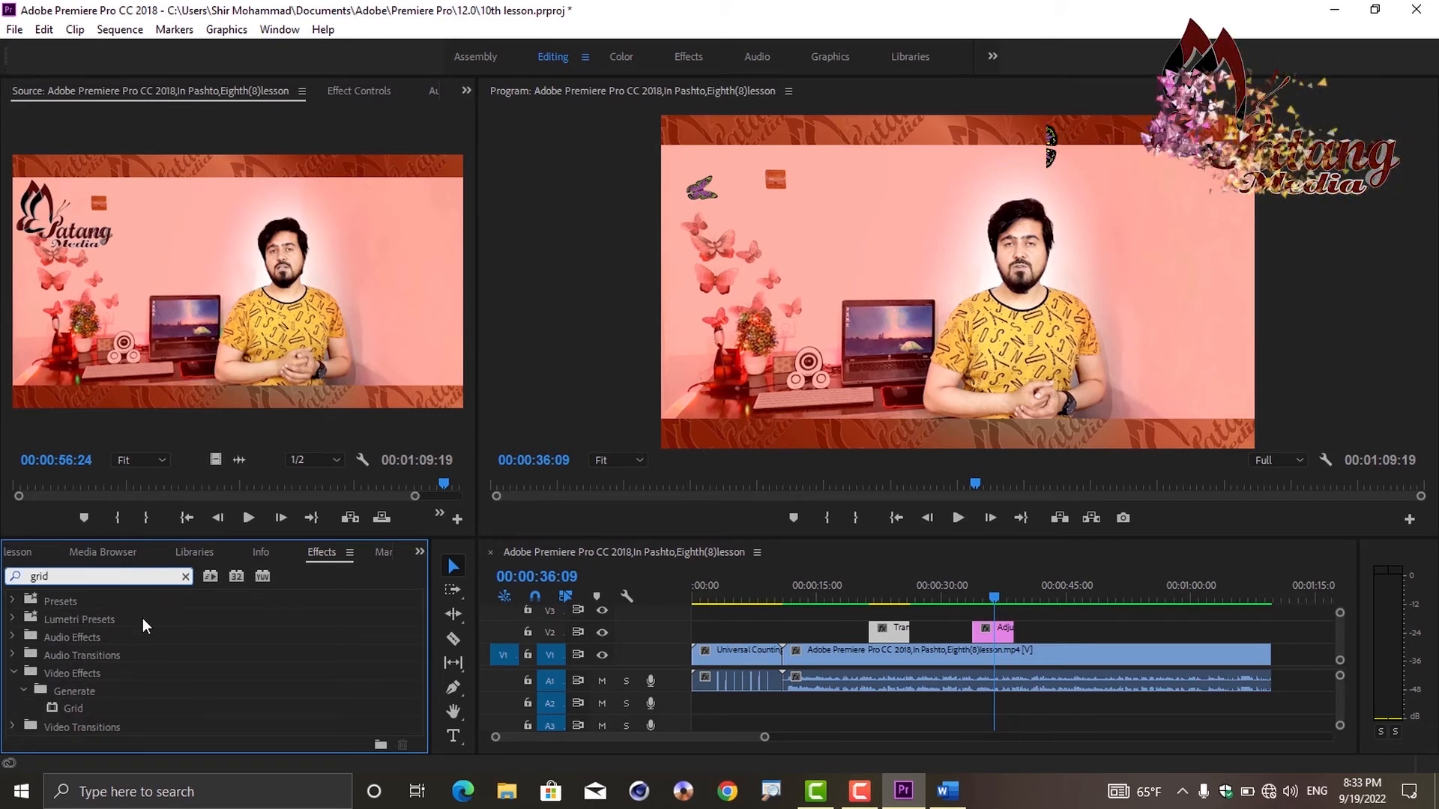
drag(75, 710, 995, 631)
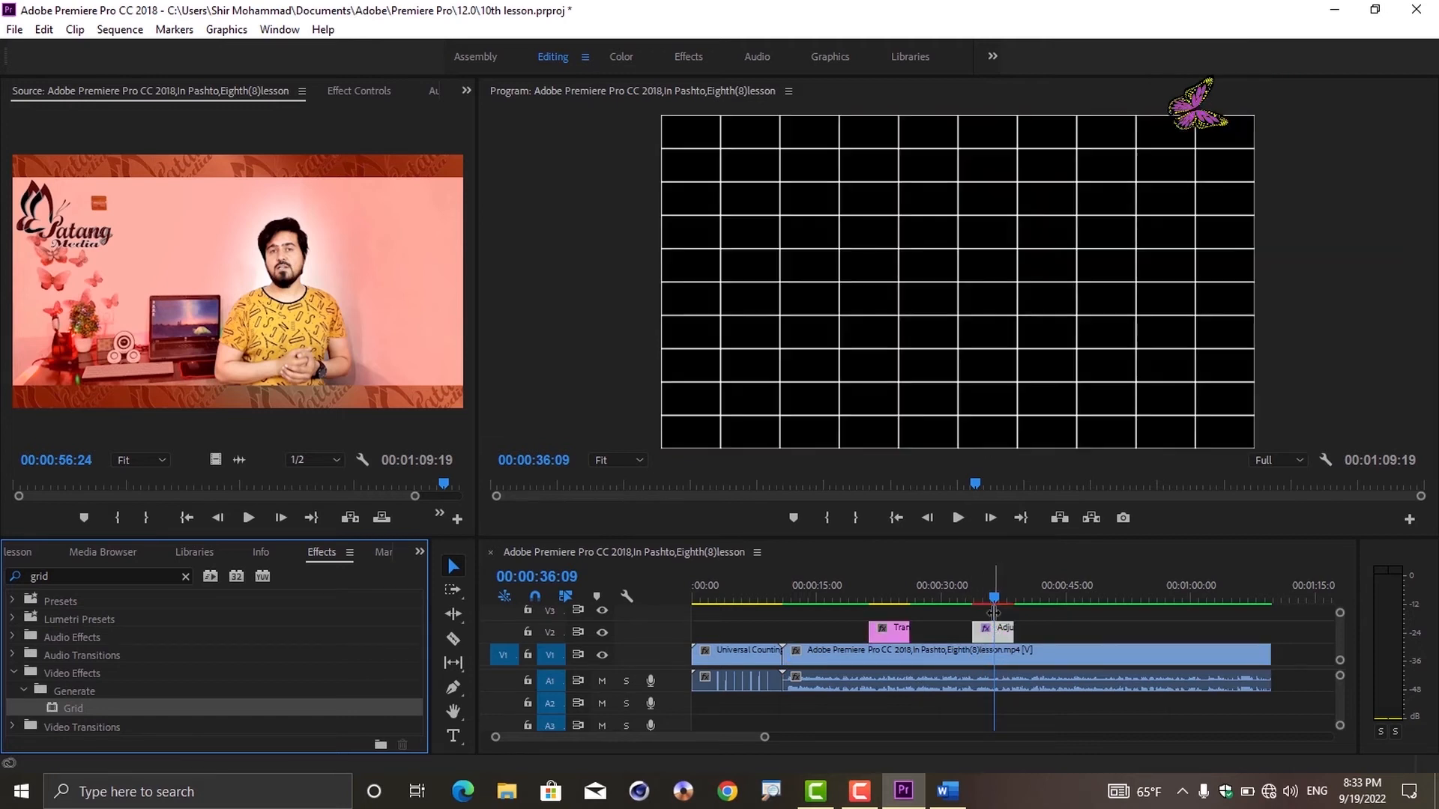
Step: Try the Grid effect directly on the main video clip on V1 with the playhead at 00:00:46:02, and undo it
drag(1006, 592, 1074, 653)
drag(101, 709, 1050, 666)
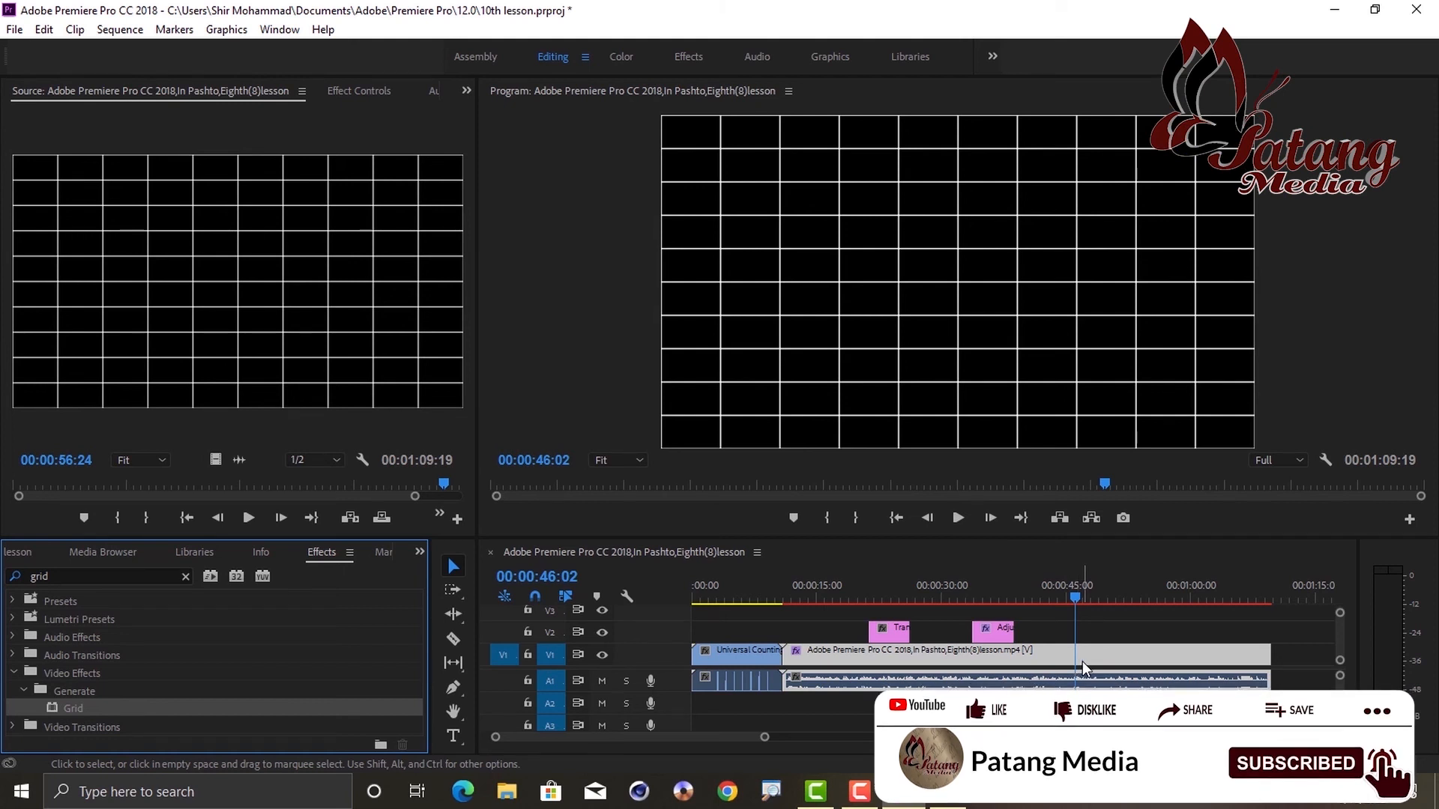
click(900, 634)
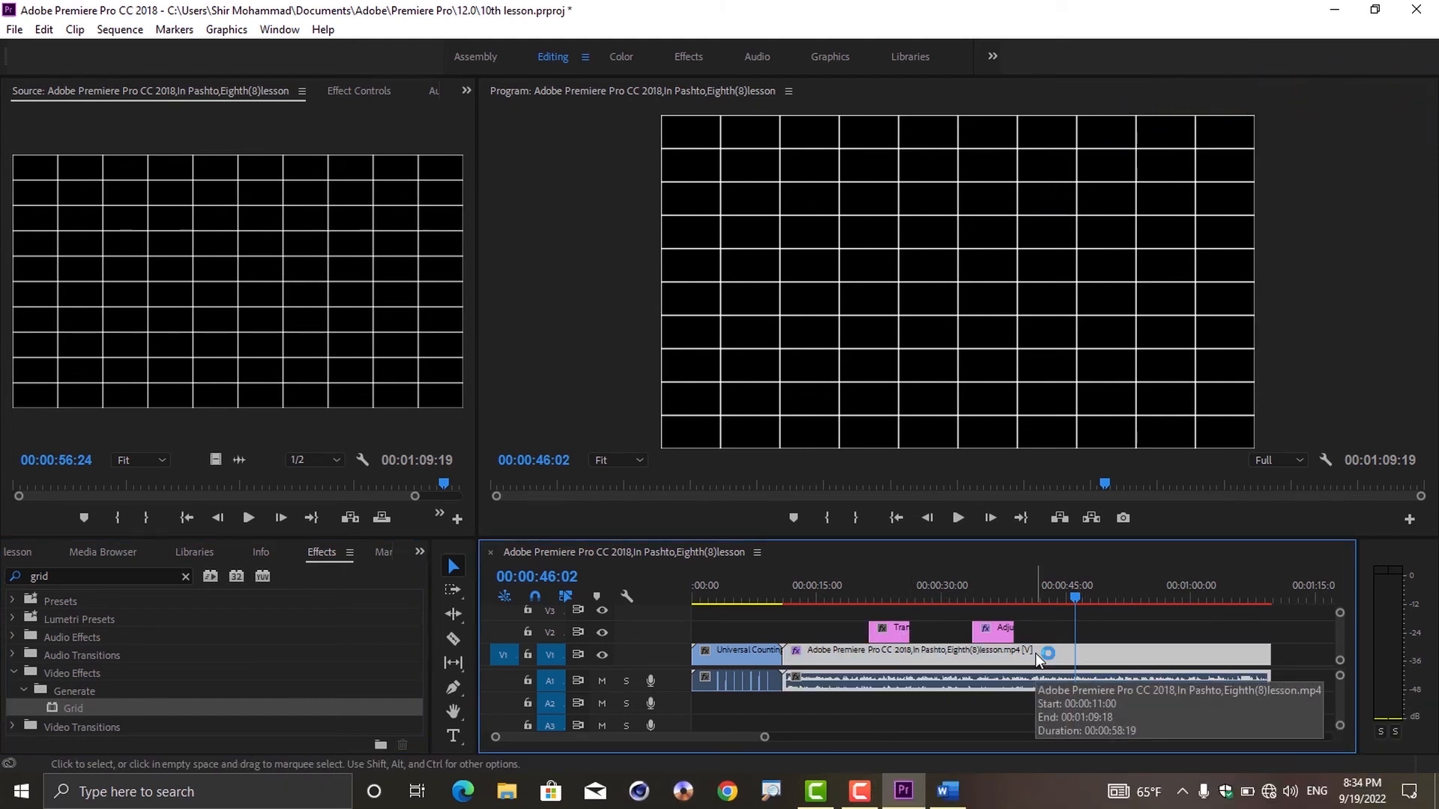
key(ctrl+z)
Step: Review the adjustment layer's grid, move the playhead to 00:00:22:18, and apply the Grid effect to the Transparent Video clip on V2
click(990, 595)
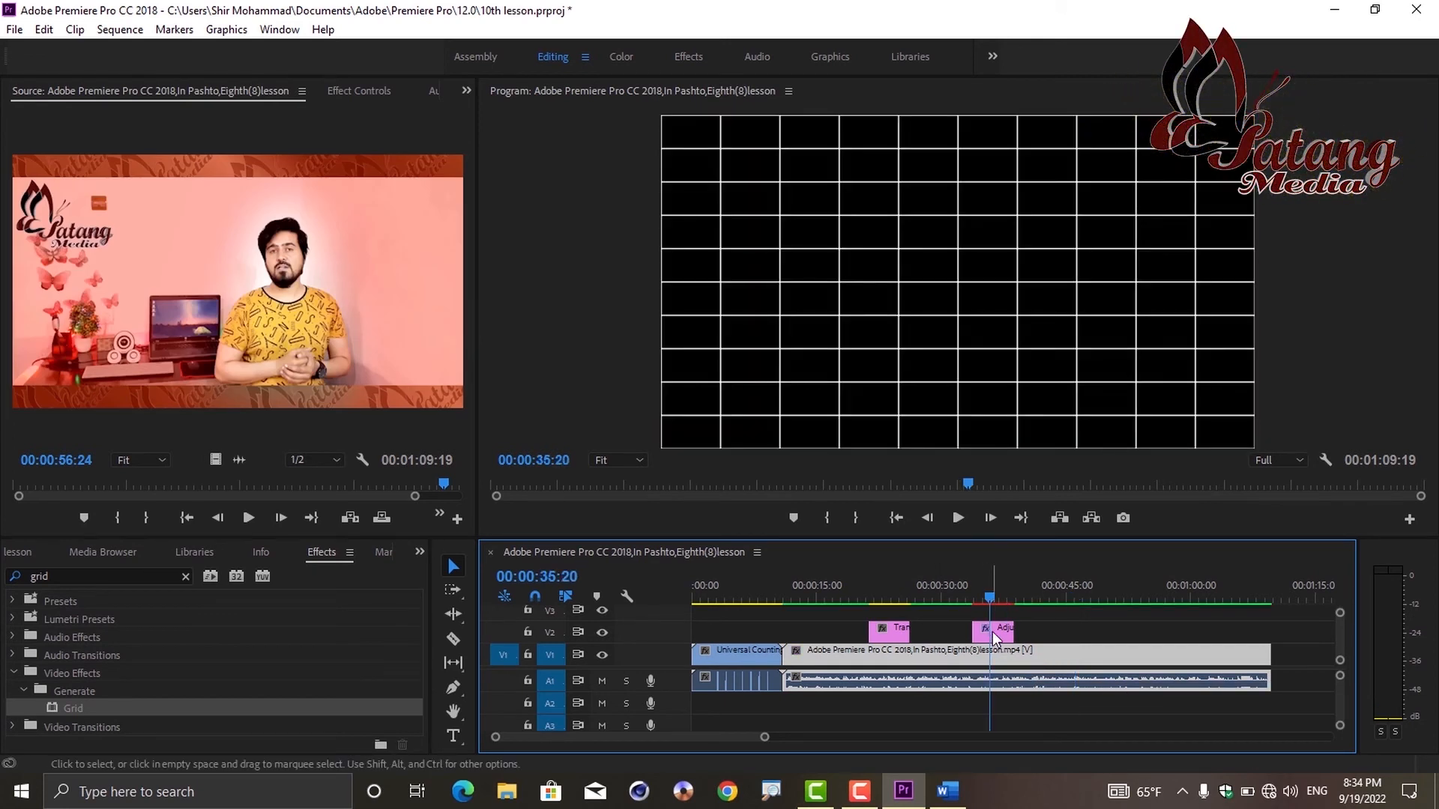
click(884, 595)
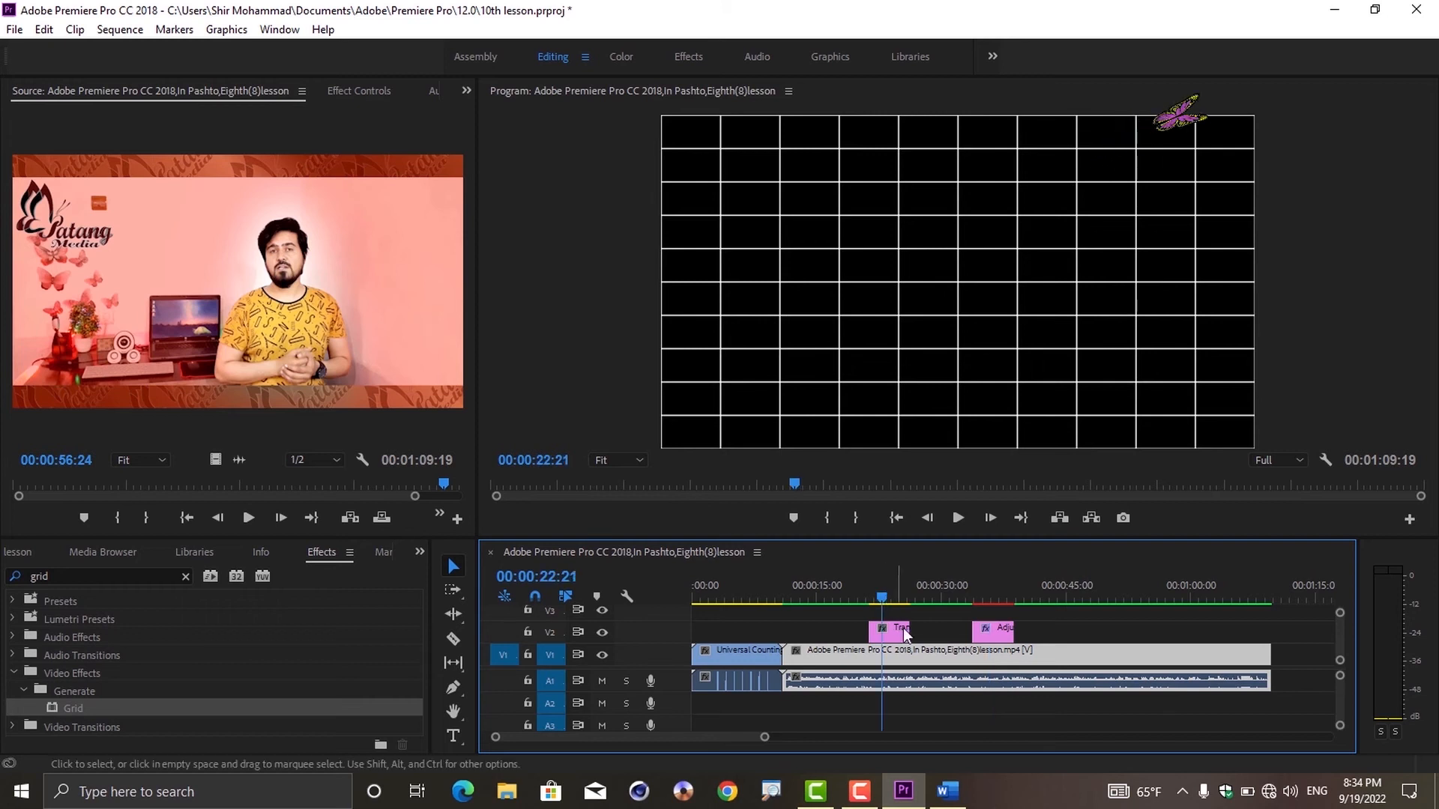
click(885, 639)
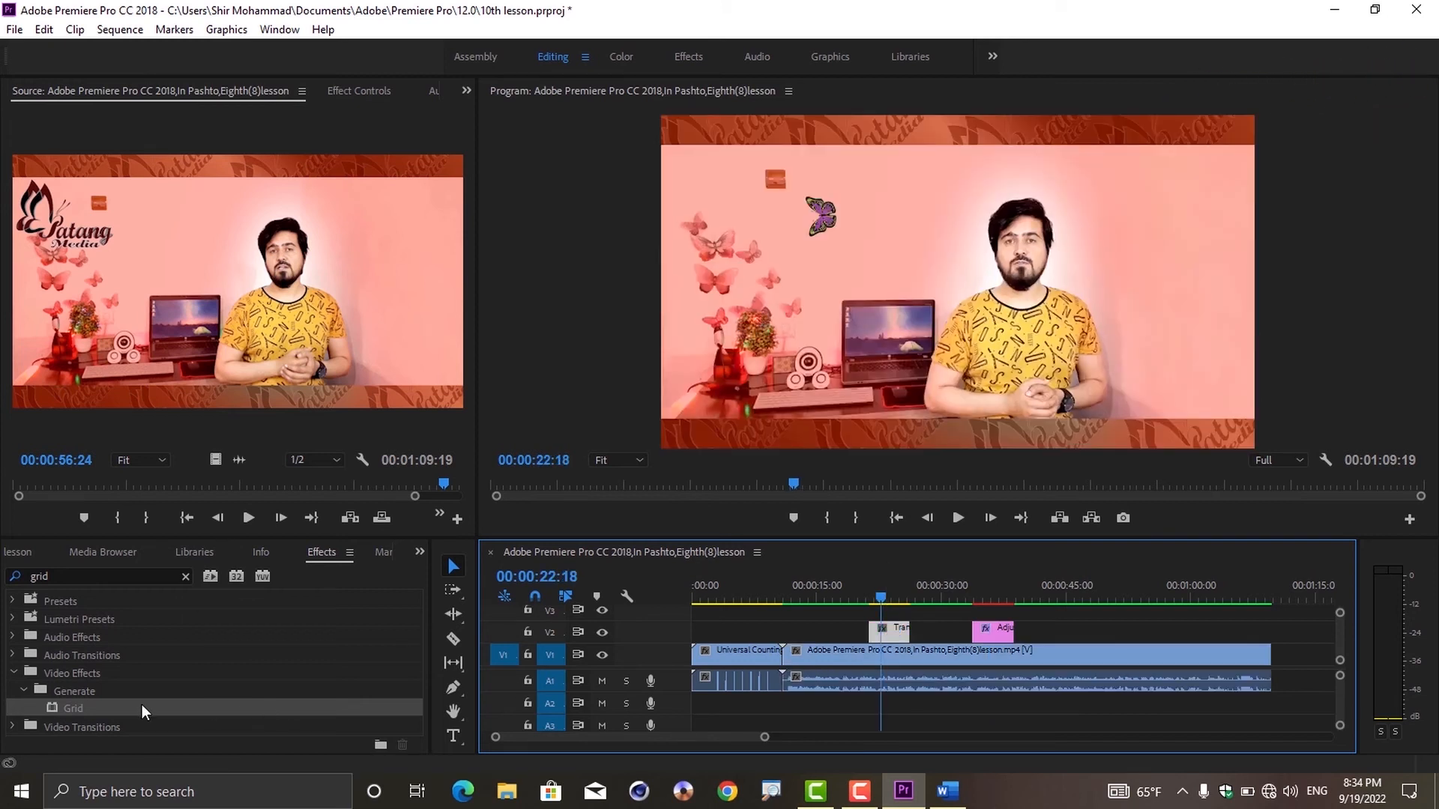
drag(66, 708, 890, 634)
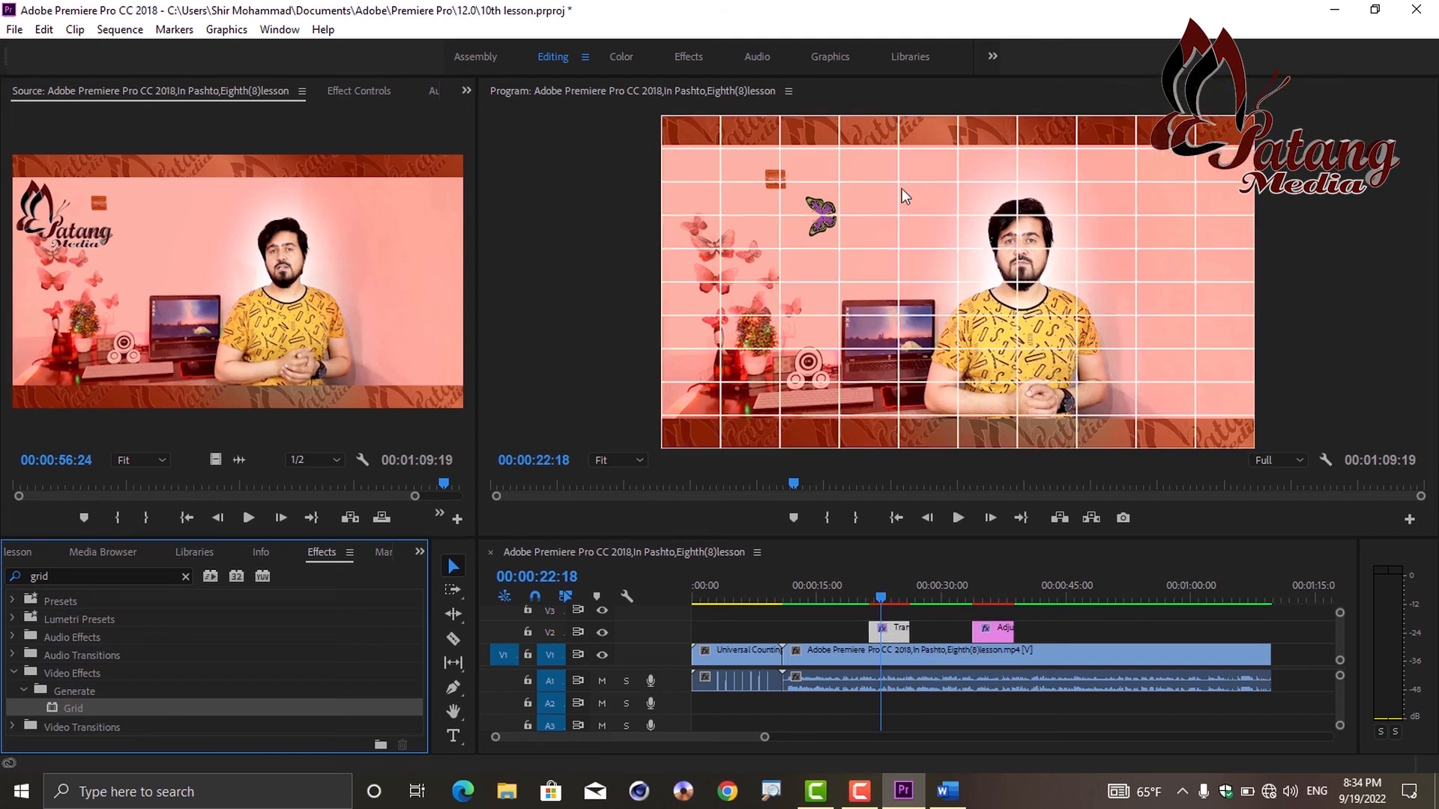